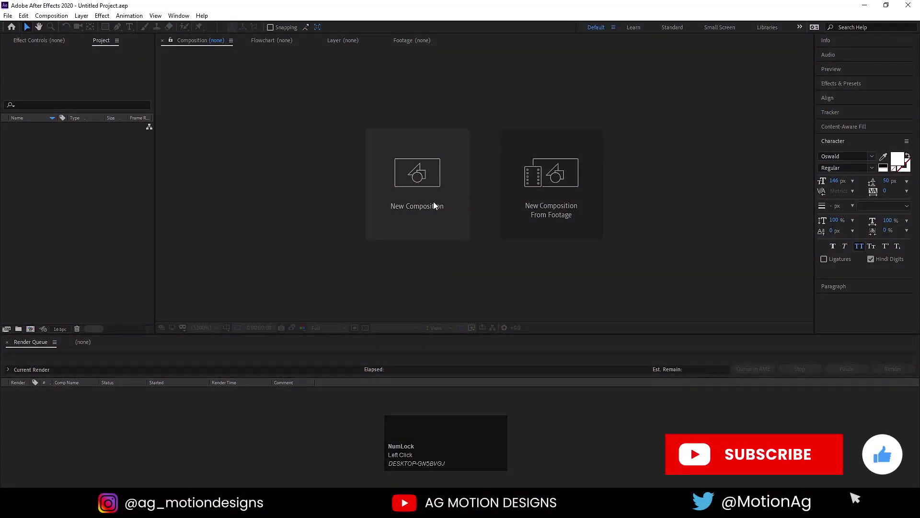
# Step: Create a new composition named Main Animation and turn on the title/action safe guides in its viewer
pyautogui.click(434, 206)
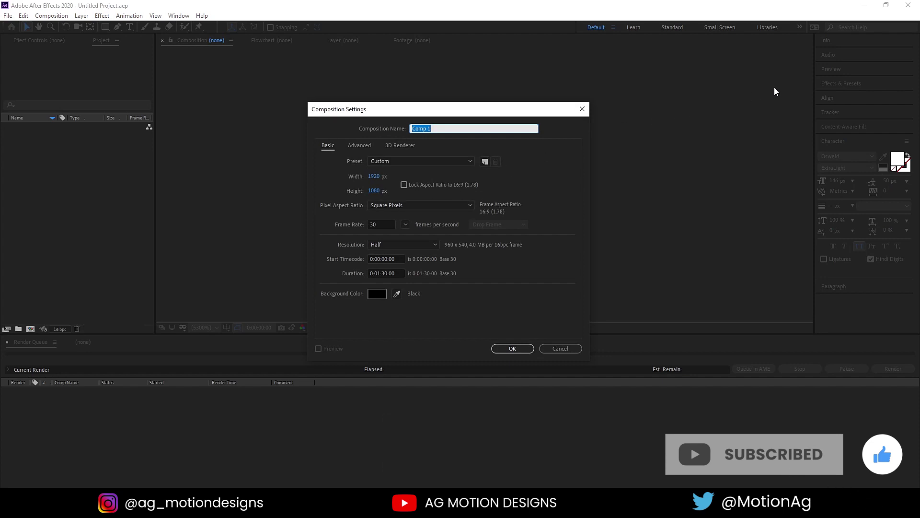
pyautogui.press('shift')
pyautogui.write('Mai')
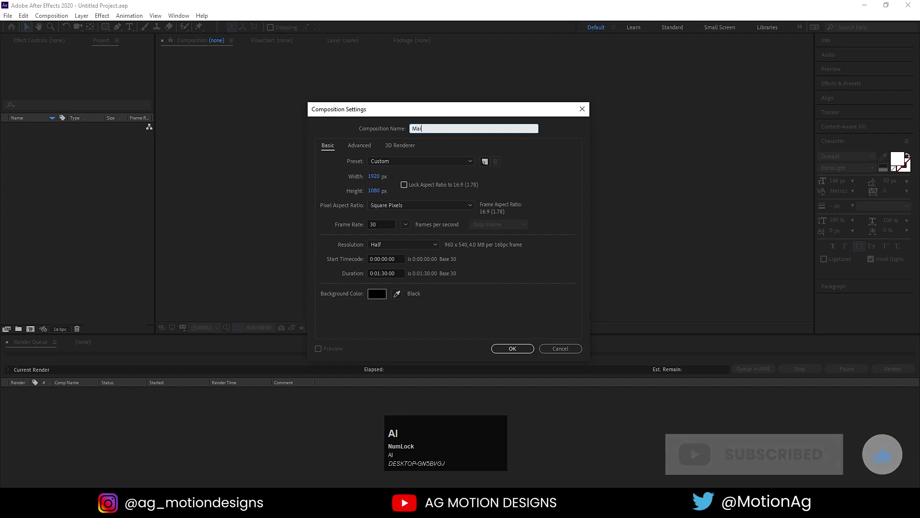
pyautogui.write('n Animation')
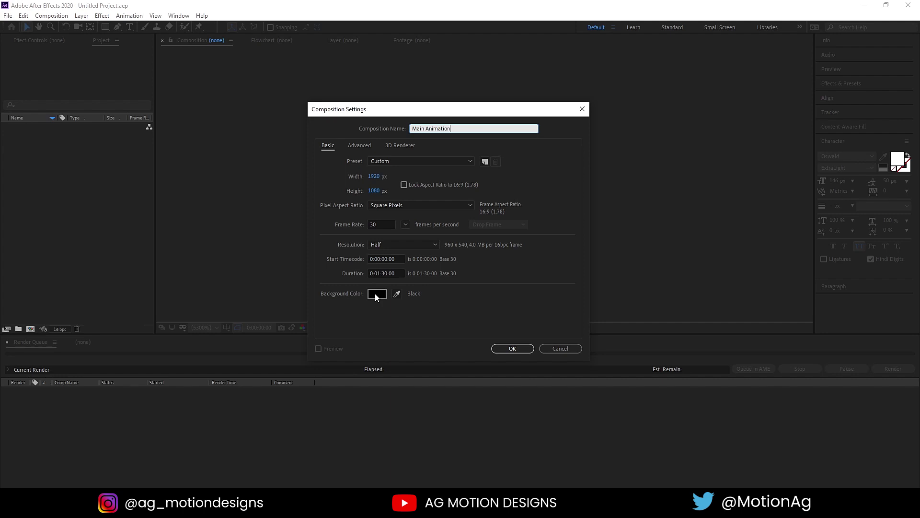
pyautogui.click(512, 348)
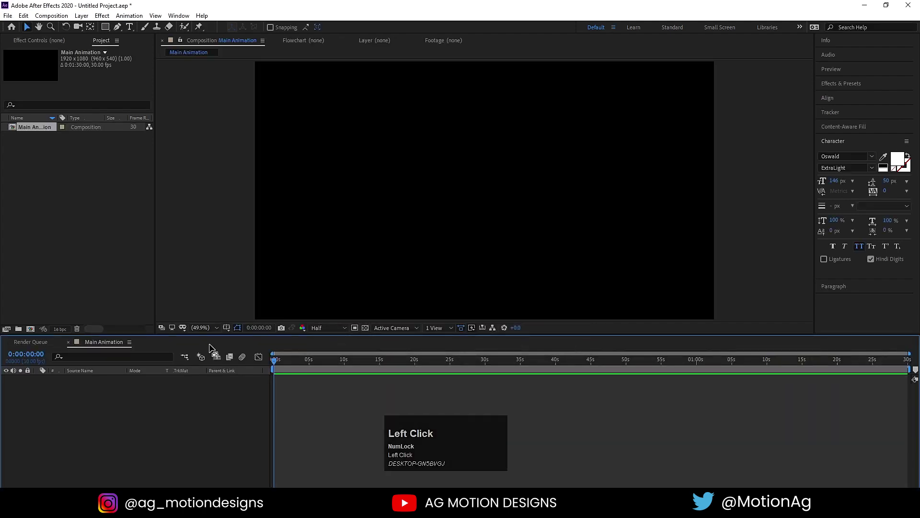
pyautogui.click(227, 328)
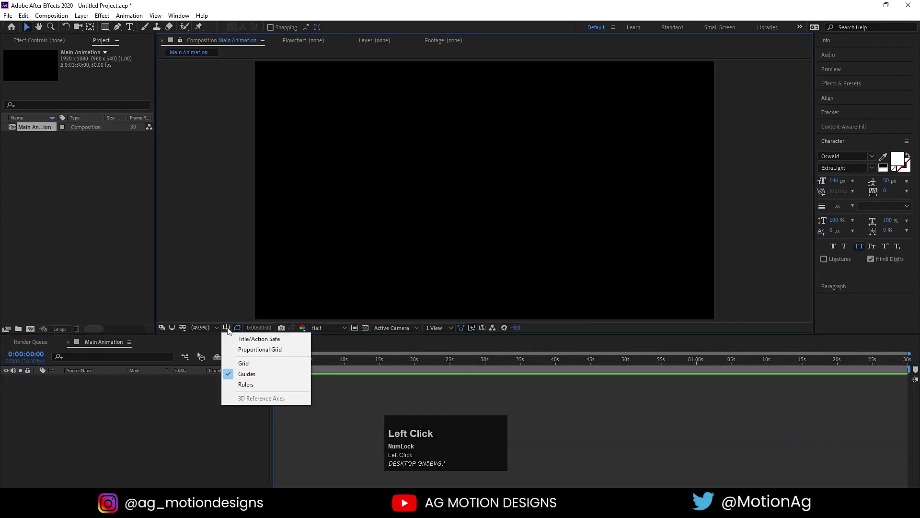
pyautogui.click(244, 339)
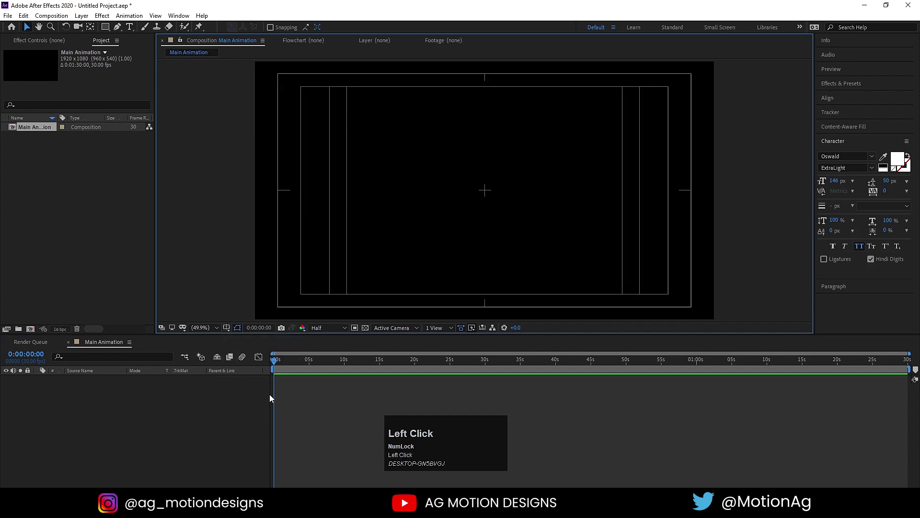
# Step: Add a text layer reading HELLBOY in the middle area of the composition
pyautogui.press('ctrl')
pyautogui.hotkey('ctrl', 't')
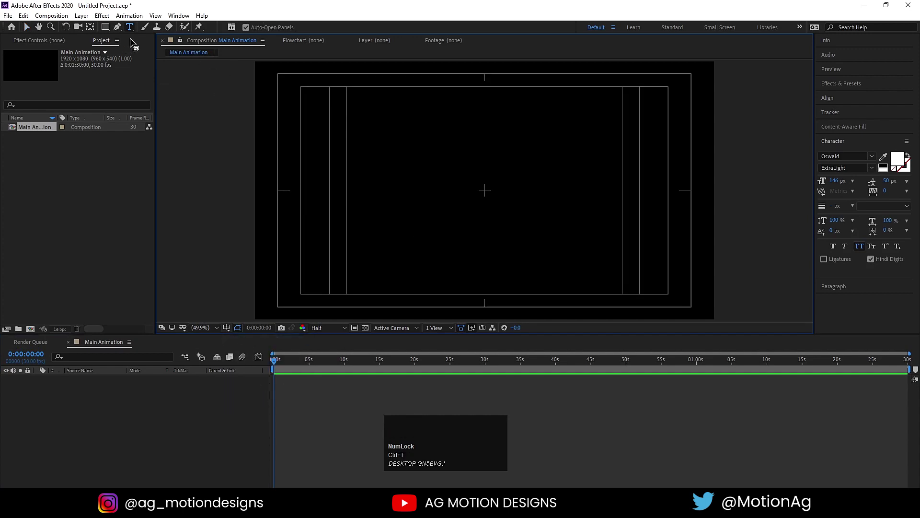
pyautogui.click(430, 192)
pyautogui.press('shift')
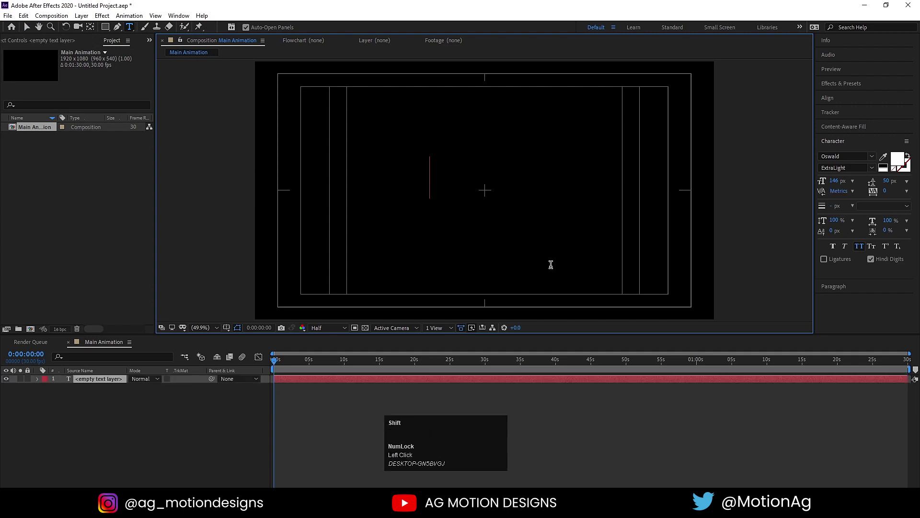
pyautogui.write('HE')
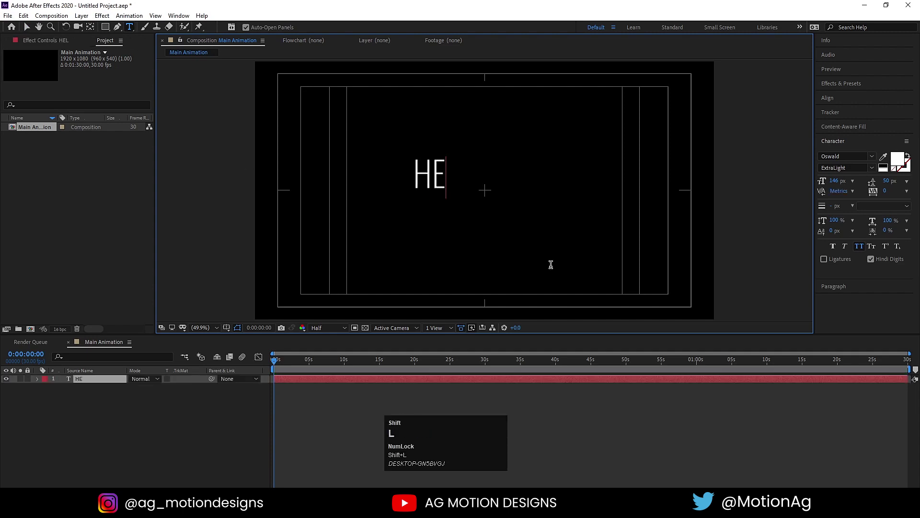
pyautogui.write('LLBOY')
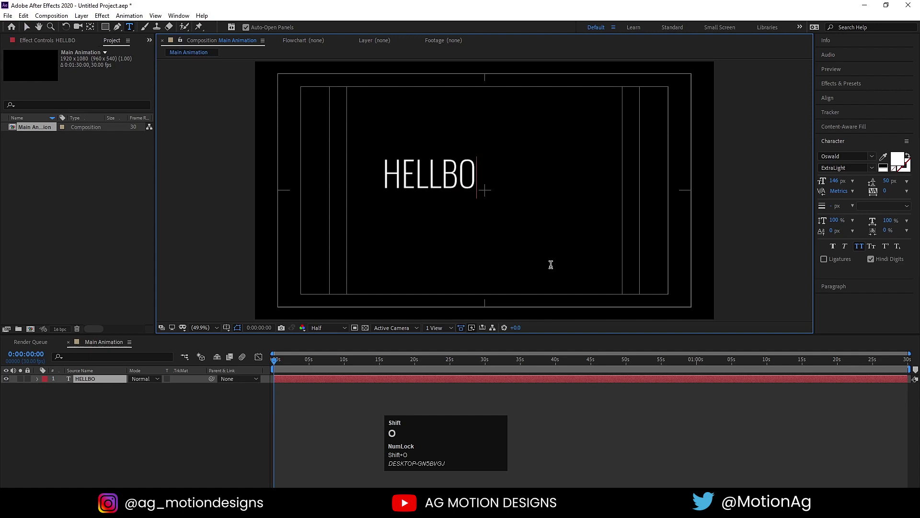
pyautogui.click(93, 414)
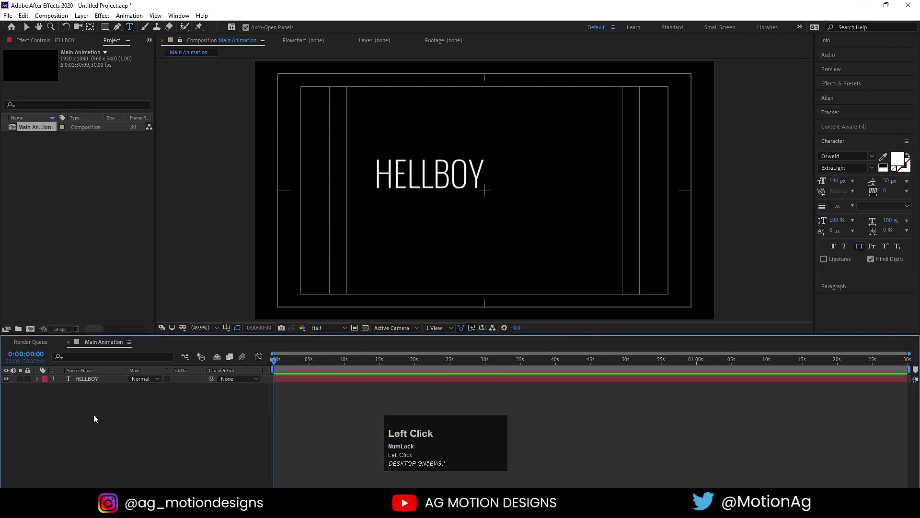
# Step: Center the HELLBOY layer's anchor point on its text and align the layer horizontally and vertically to the composition's center
pyautogui.hotkey('ctrl', 'a')
pyautogui.press('ctrl')
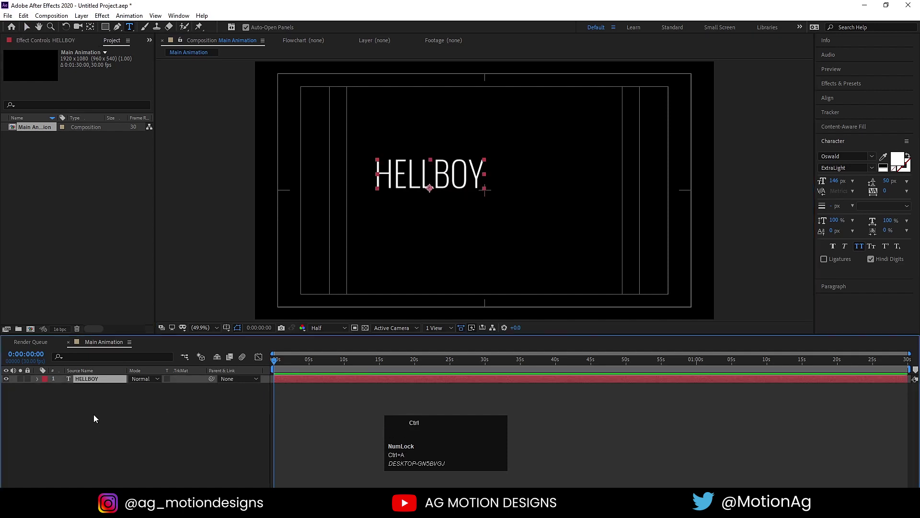
pyautogui.hotkey('ctrl', 'alt', 'Home')
pyautogui.click(833, 98)
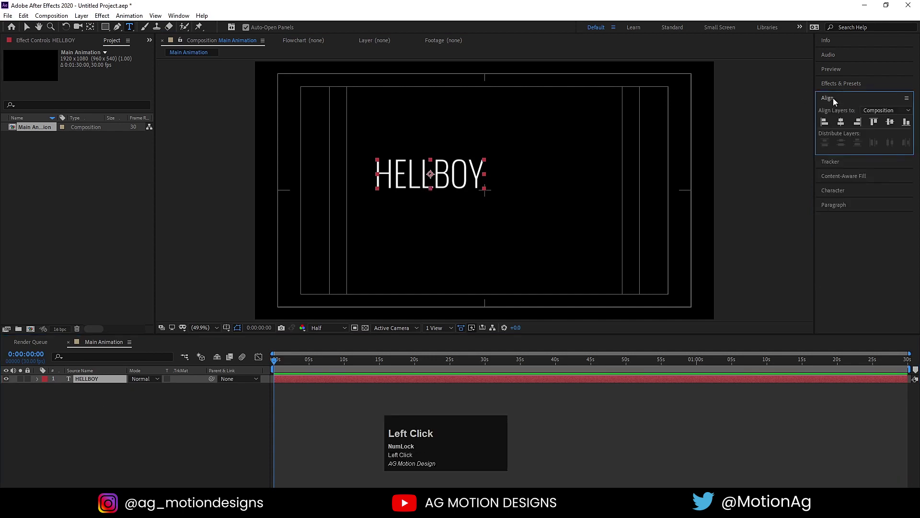
pyautogui.click(842, 122)
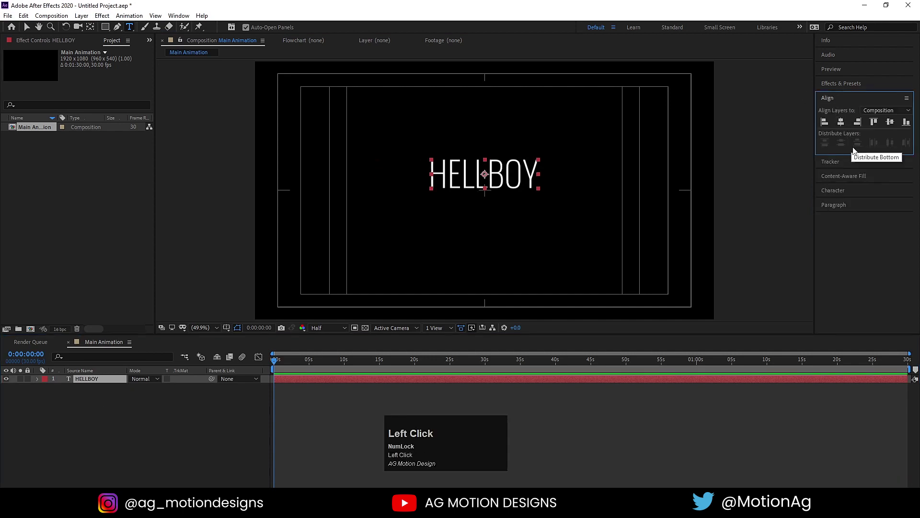
pyautogui.click(890, 121)
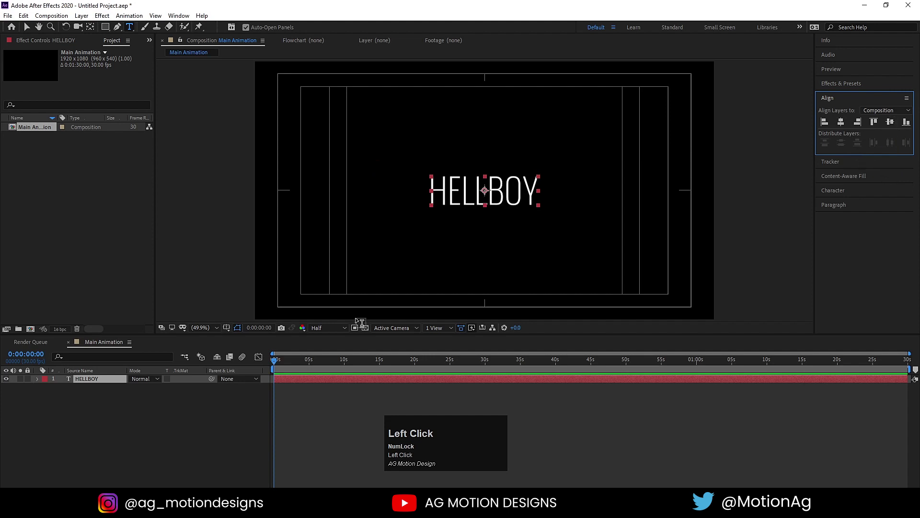
# Step: Scale the HELLBOY text layer to 121% and set its font style to Medium
pyautogui.press('s')
pyautogui.moveTo(143, 387); pyautogui.dragTo(171, 410)
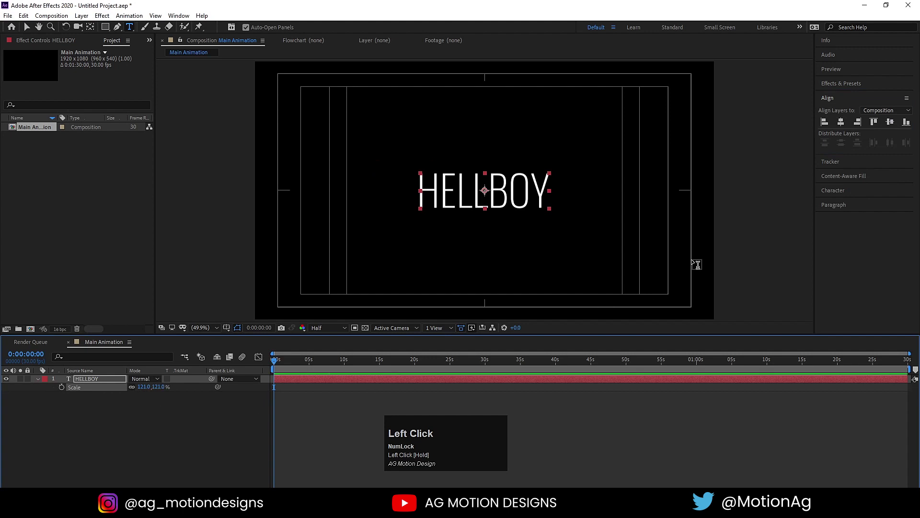
pyautogui.click(858, 190)
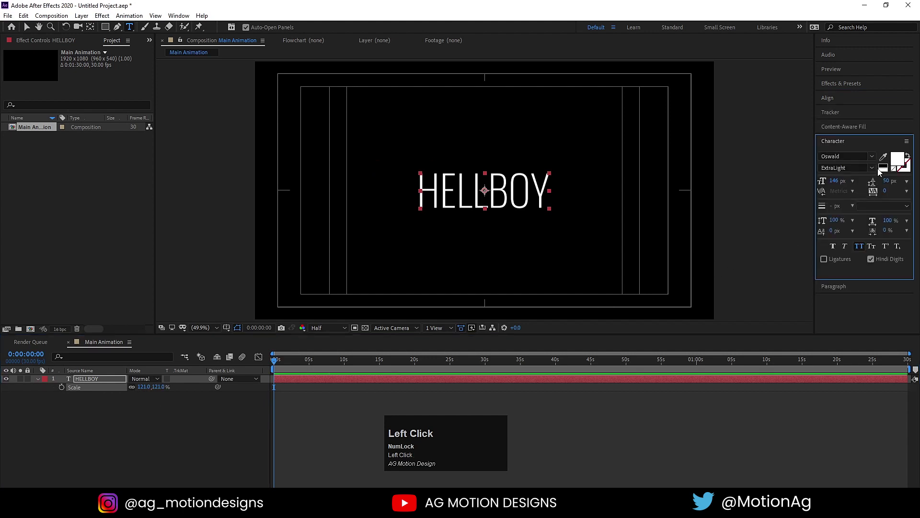
pyautogui.click(872, 166)
pyautogui.click(853, 208)
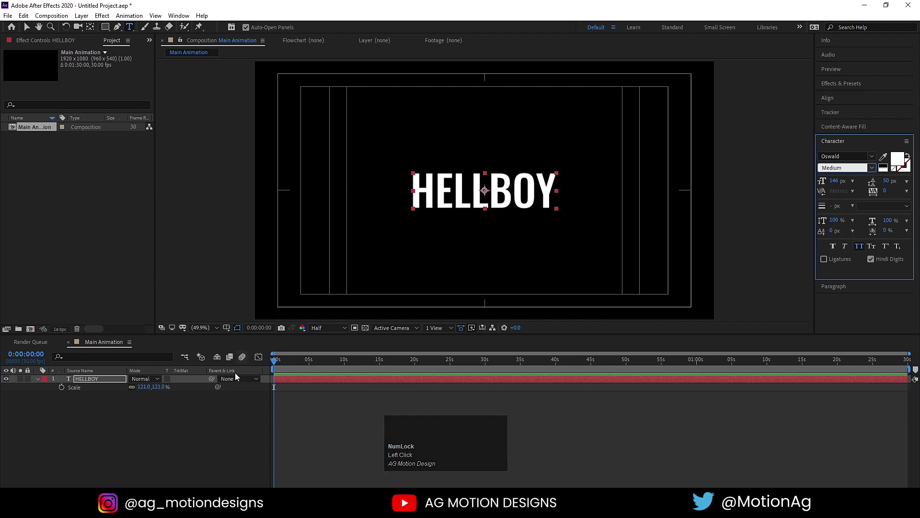
pyautogui.click(200, 411)
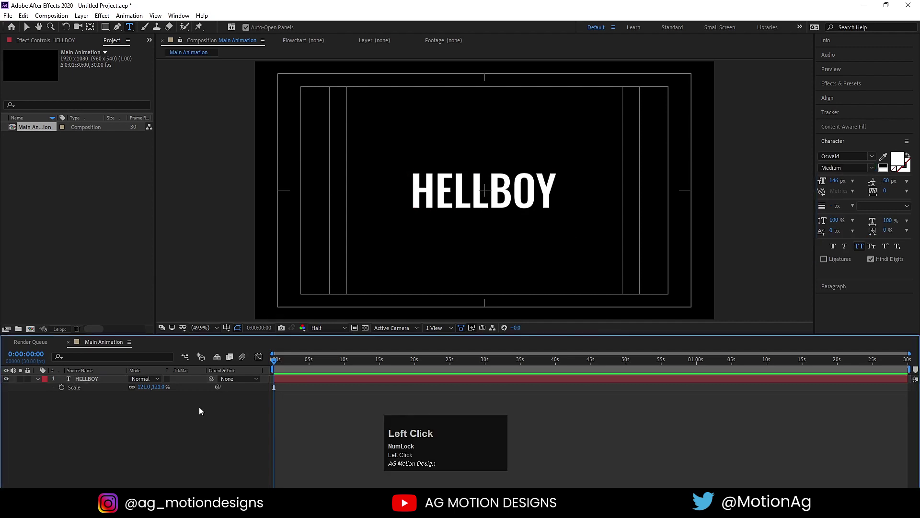
# Step: Set the font size of the HELLBOY text to 150 px
pyautogui.click(77, 379)
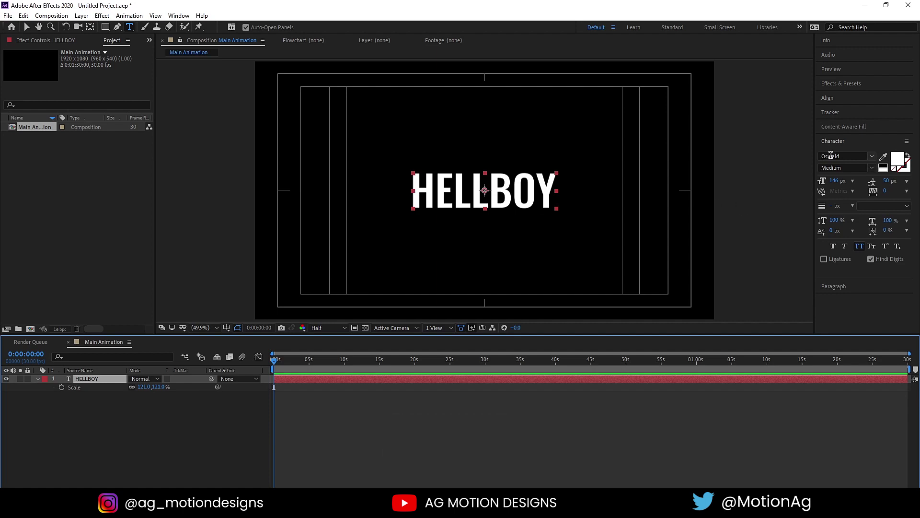
pyautogui.click(836, 180)
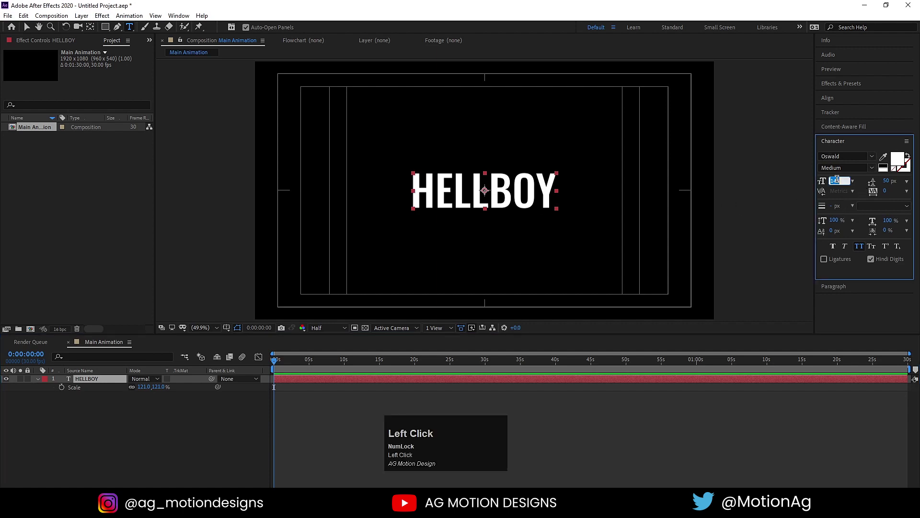
pyautogui.write('150')
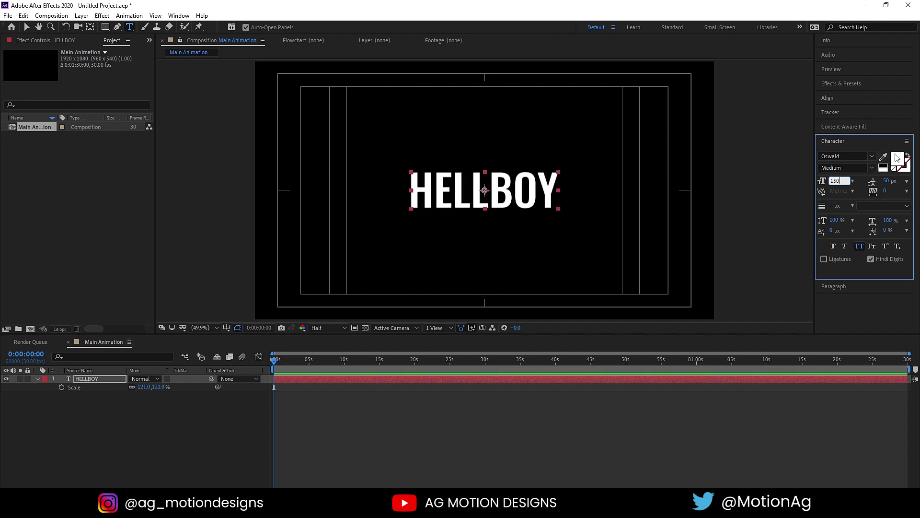
pyautogui.click(57, 425)
# Step: Duplicate the HELLBOY text layer and give the copy no fill with a 1 px white stroke
pyautogui.click(77, 379)
pyautogui.hotkey('ctrl', 'd')
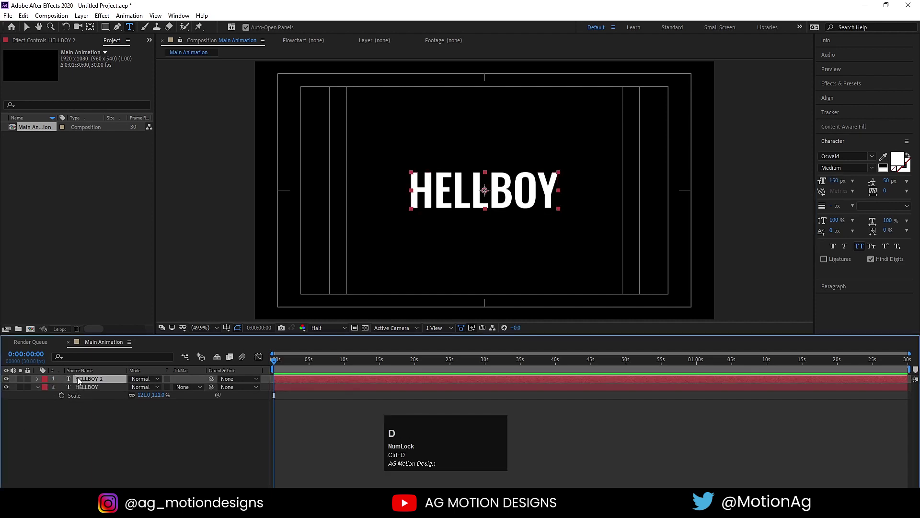
pyautogui.click(901, 170)
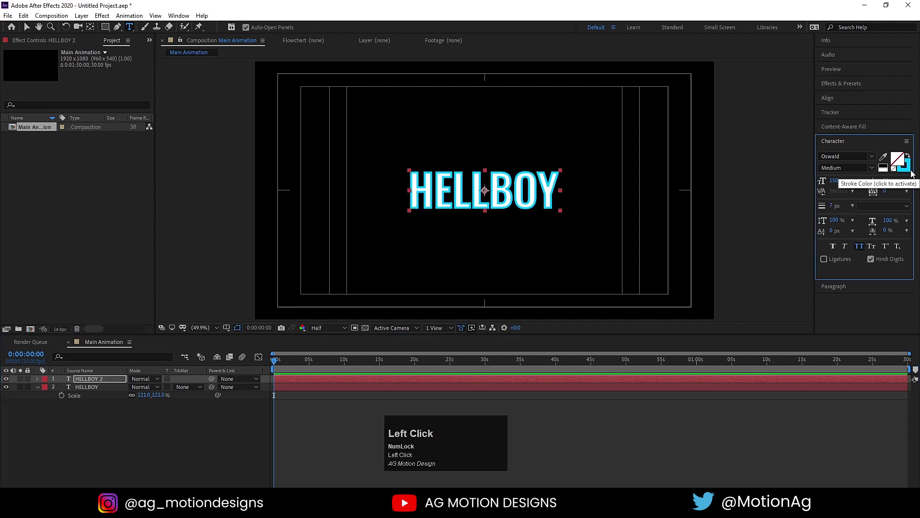
pyautogui.click(883, 166)
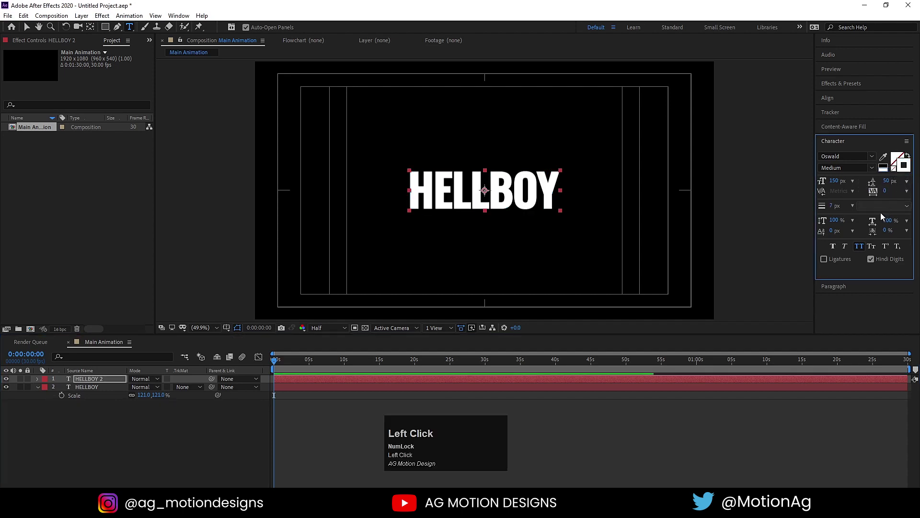
pyautogui.click(833, 206)
pyautogui.write('1')
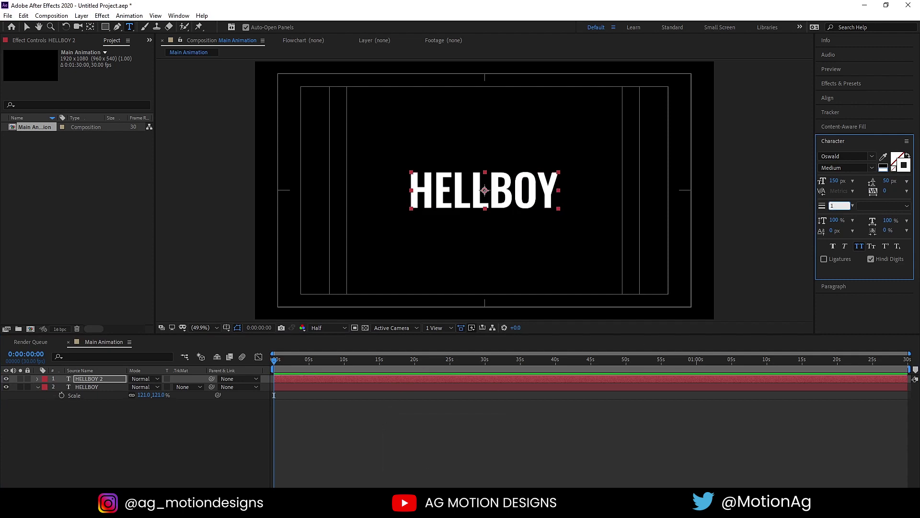
pyautogui.click(136, 463)
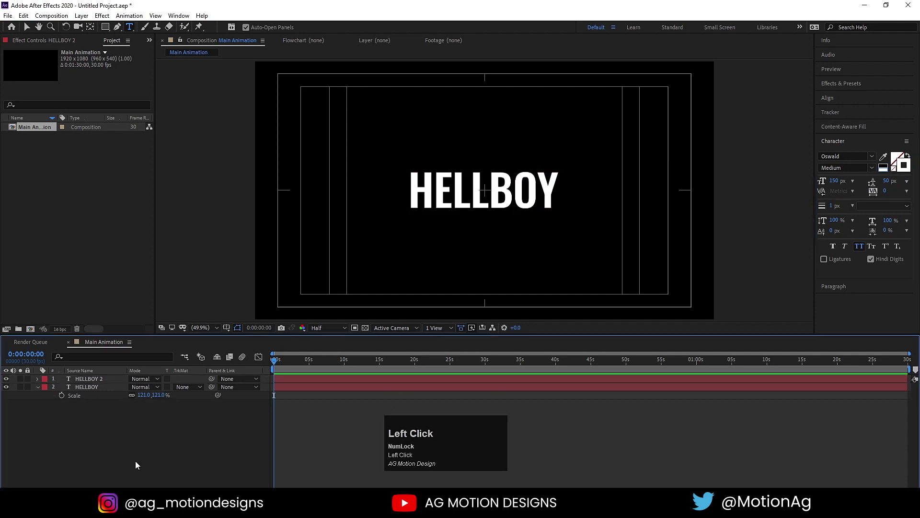
# Step: Nudge the outlined HELLBOY copy slightly up and left of the filled text, to position 950, 532
pyautogui.click(80, 379)
pyautogui.press('Return')
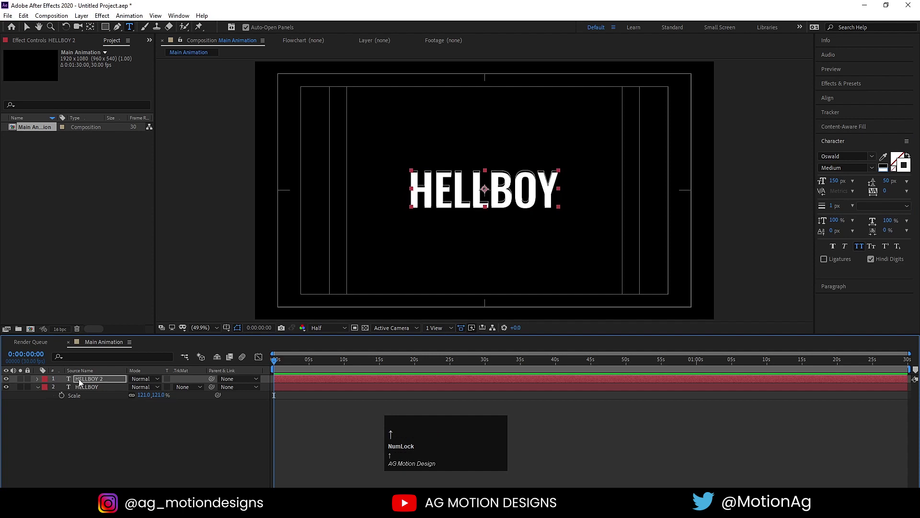
pyautogui.press('Left')
pyautogui.press('Left')
pyautogui.press('Left')
pyautogui.press('Left')
pyautogui.press('Left')
pyautogui.press('Left')
pyautogui.press('Left')
pyautogui.press('Left')
pyautogui.press('Left')
pyautogui.press('Left')
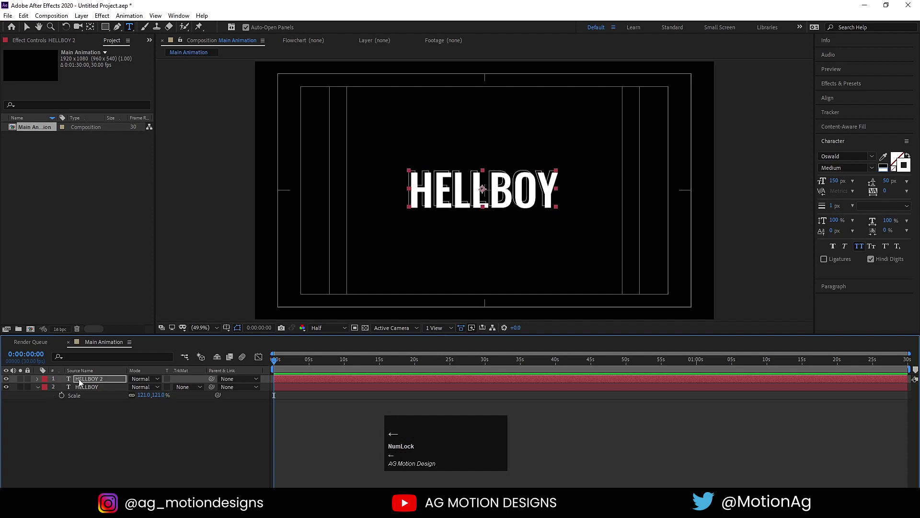
pyautogui.click(104, 427)
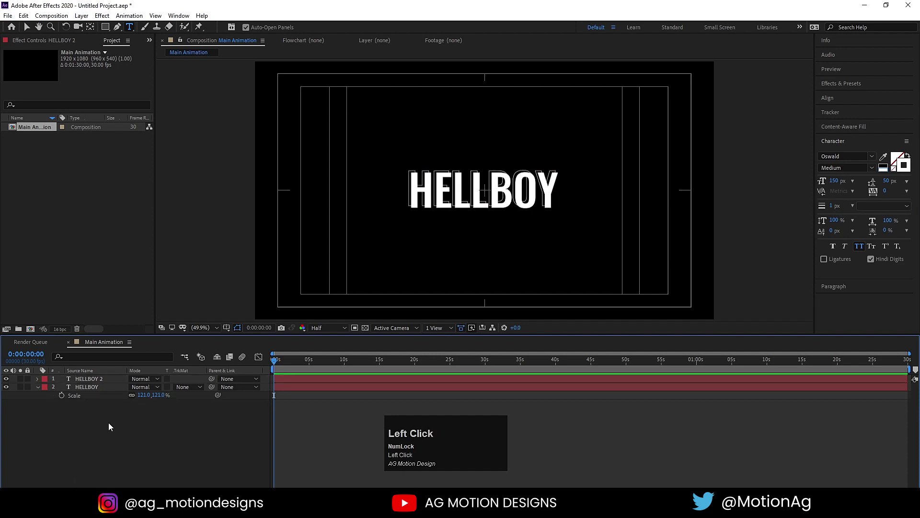
# Step: Collapse the original layer's Scale property and reveal the Position property of both HELLBOY layers
pyautogui.click(37, 387)
pyautogui.click(82, 388)
pyautogui.keyDown('shift'); pyautogui.click(82, 380); pyautogui.keyUp('shift')
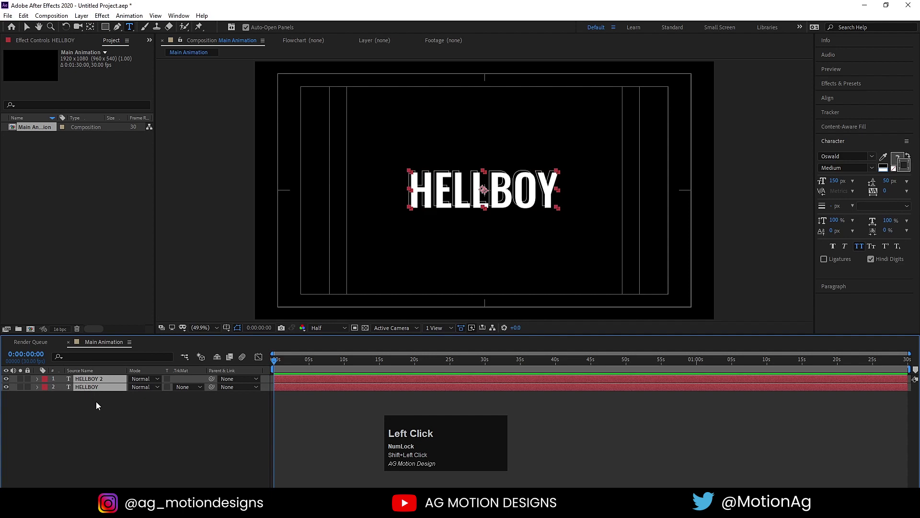
pyautogui.press('p')
pyautogui.click(117, 440)
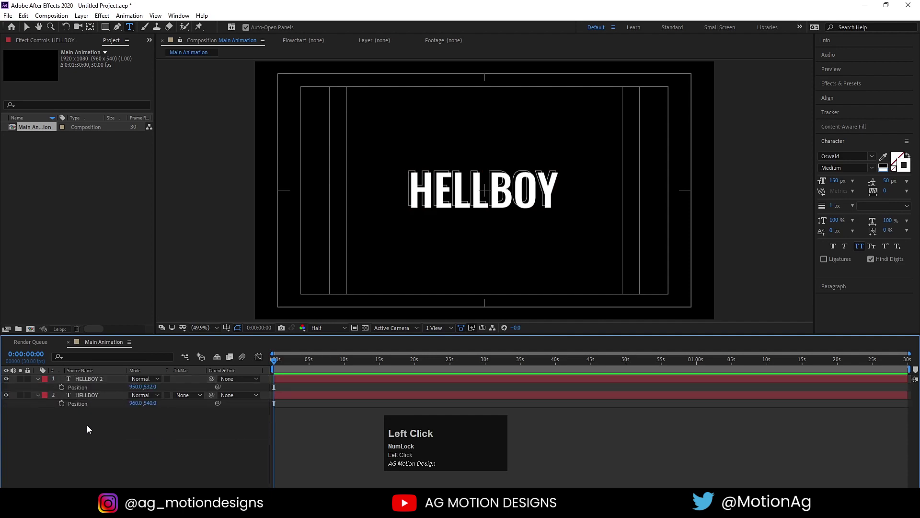
# Step: Add the expression wiggle(4,4) to the Position of the original filled HELLBOY layer and copy the expression text
pyautogui.keyDown('alt'); pyautogui.click(62, 403); pyautogui.keyUp('alt')
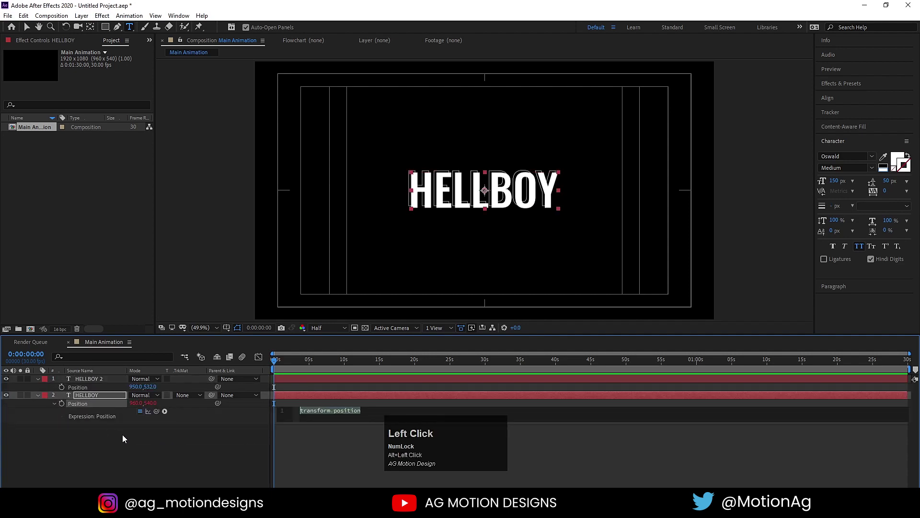
pyautogui.write('wiggle()')
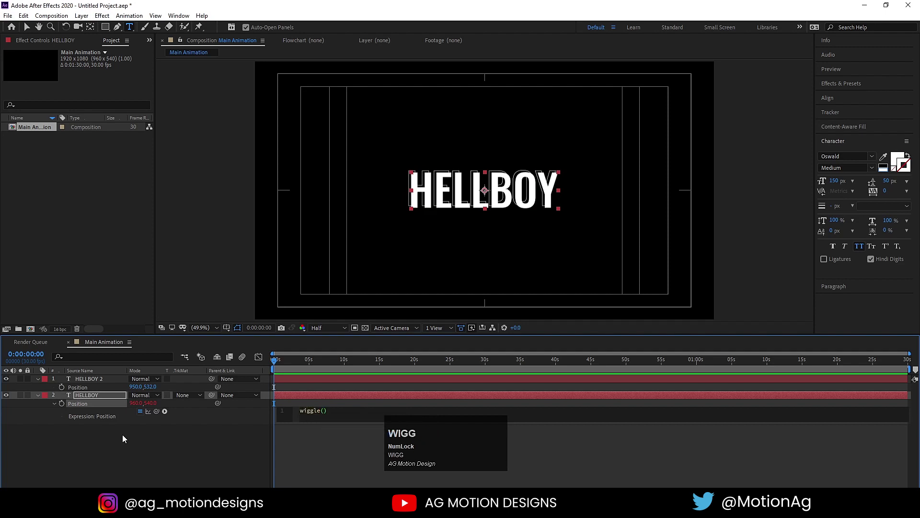
pyautogui.press('Return')
pyautogui.write('4,4')
pyautogui.hotkey('ctrl', 'a')
pyautogui.hotkey('ctrl', 'c')
pyautogui.click(164, 469)
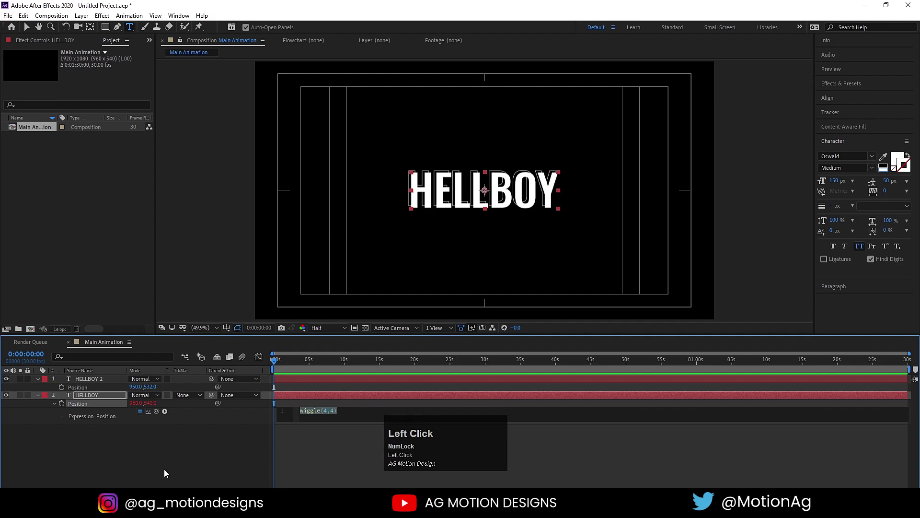
# Step: Apply the copied wiggle(4,4) expression to the Position of the outlined HELLBOY 2 layer and preview the motion
pyautogui.click(90, 378)
pyautogui.keyDown('alt'); pyautogui.click(62, 387); pyautogui.keyUp('alt')
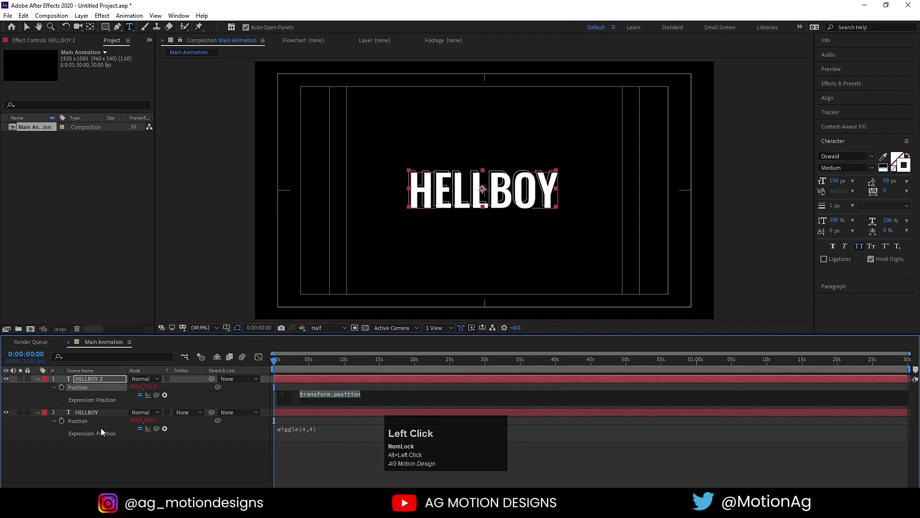
pyautogui.hotkey('ctrl', 'v')
pyautogui.click(218, 464)
pyautogui.press('space')
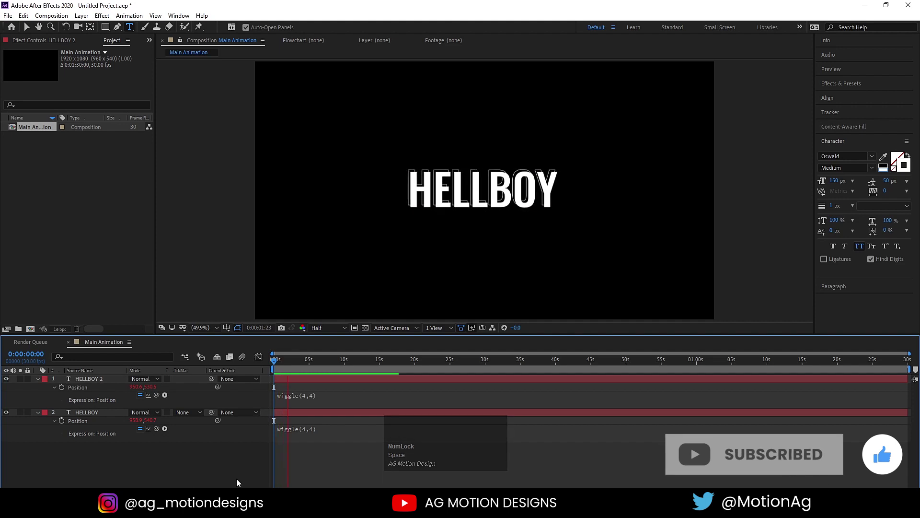
pyautogui.press('space')
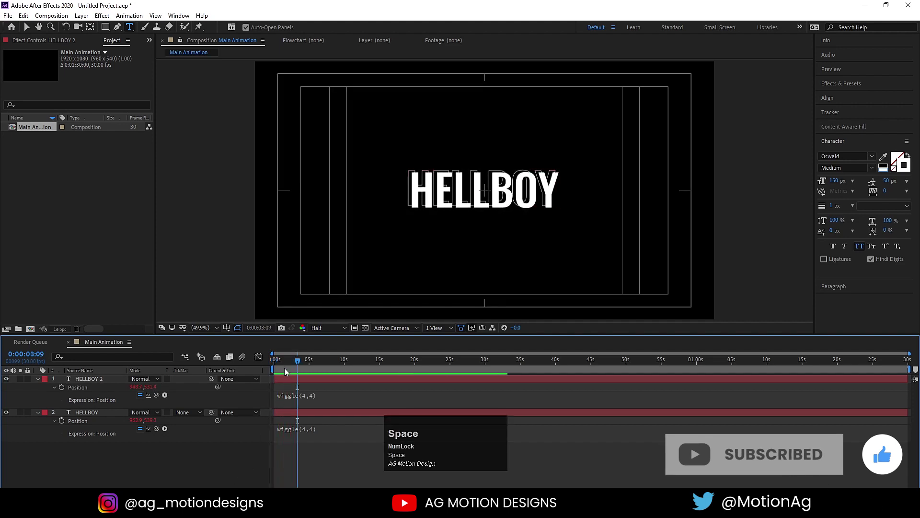
# Step: Collapse the layer properties and pre-compose both HELLBOY layers into a composition named "Text wiggle animation"
pyautogui.click(182, 372)
pyautogui.press('u')
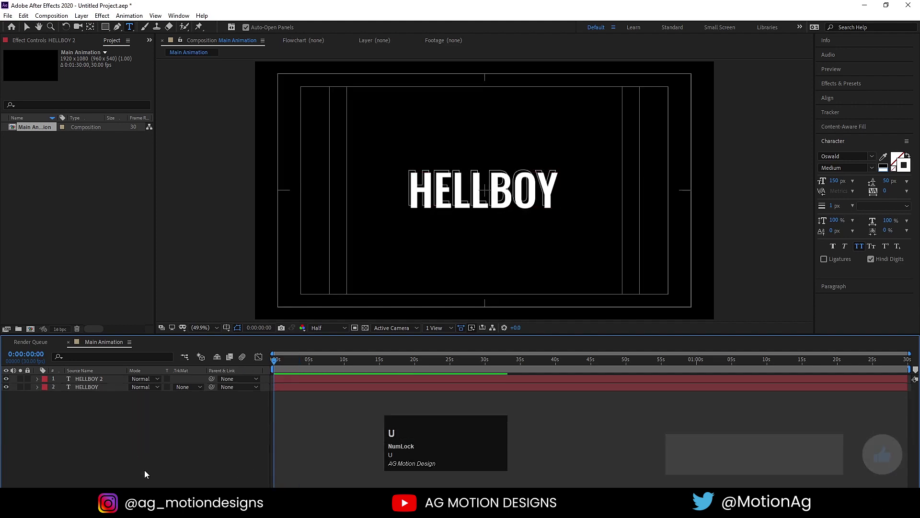
pyautogui.hotkey('ctrl', 'a')
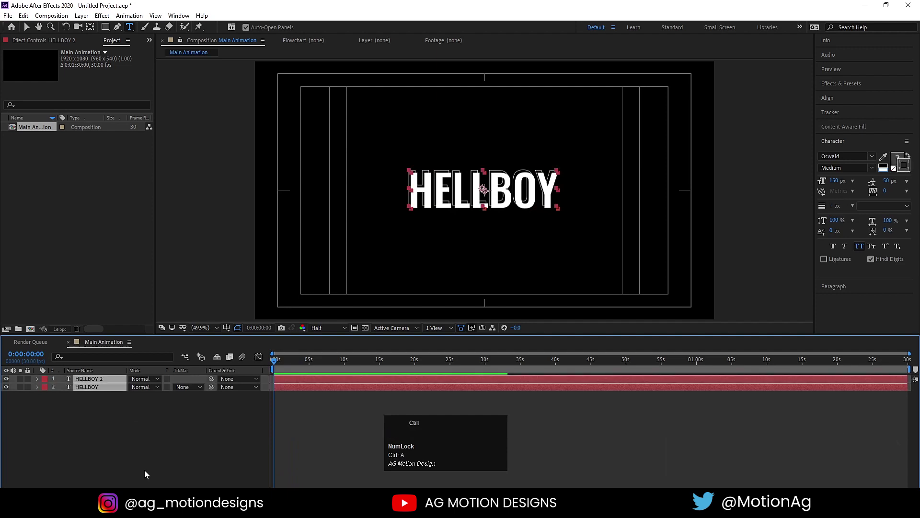
pyautogui.hotkey('ctrl', 'shift', 'c')
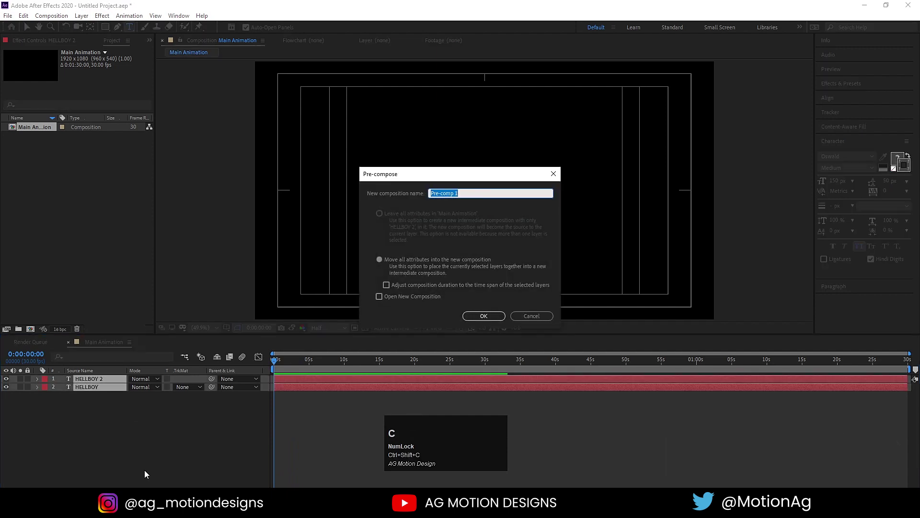
pyautogui.write('Text wig')
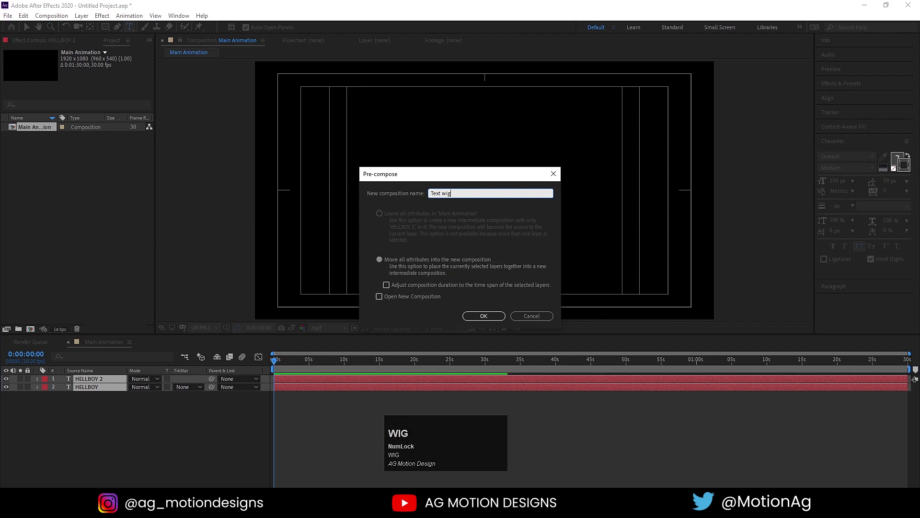
pyautogui.write('gle animation')
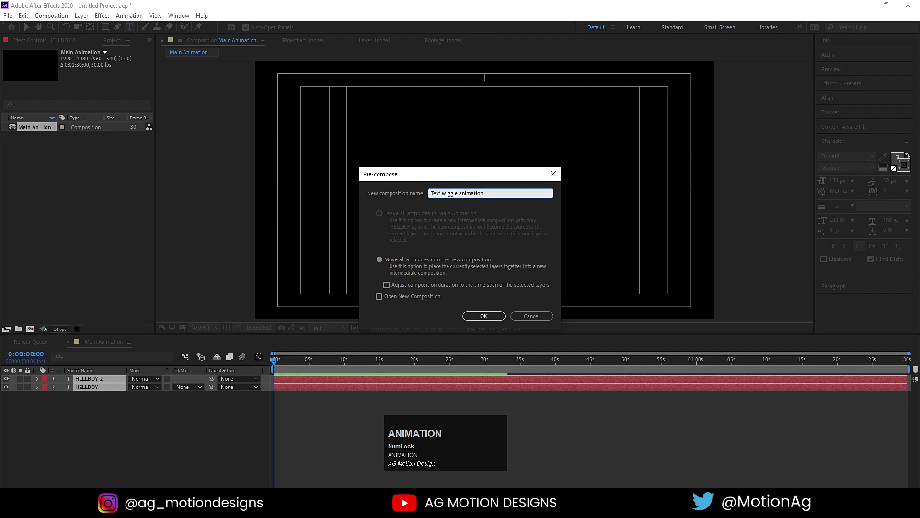
pyautogui.click(484, 316)
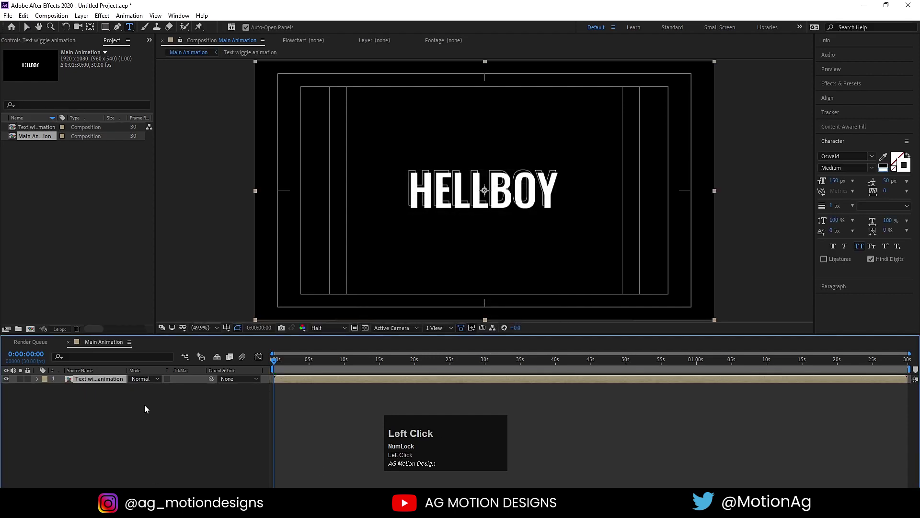
# Step: Create a white rectangle shape layer that fills the whole composition frame and collapse its properties
pyautogui.click(177, 404)
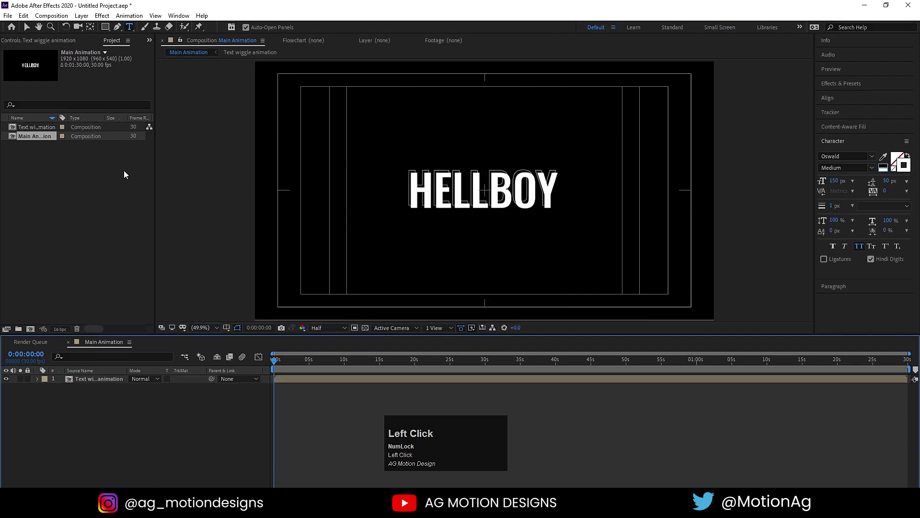
pyautogui.click(108, 28)
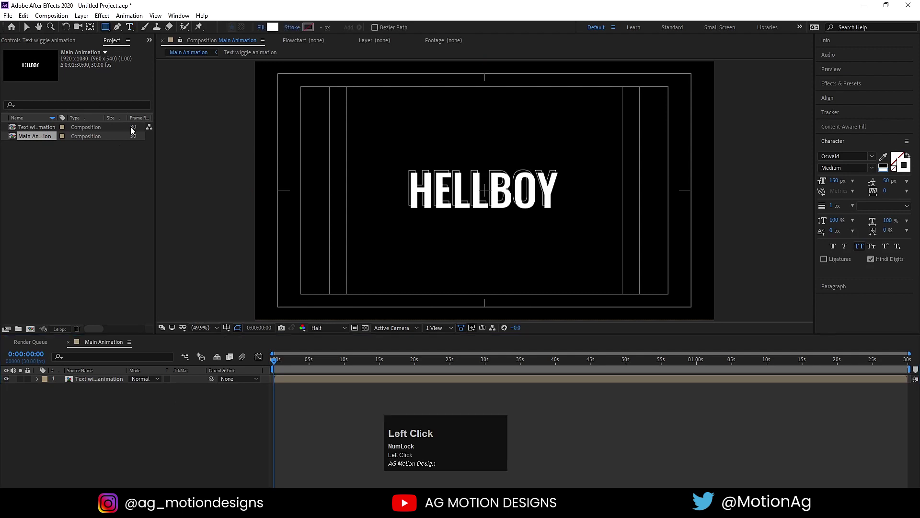
pyautogui.doubleClick(106, 28)
pyautogui.click(150, 448)
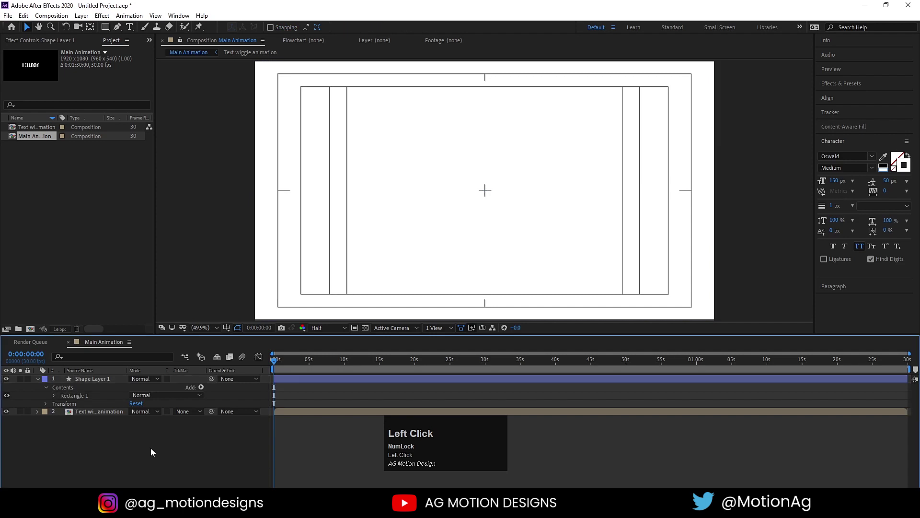
pyautogui.press('u')
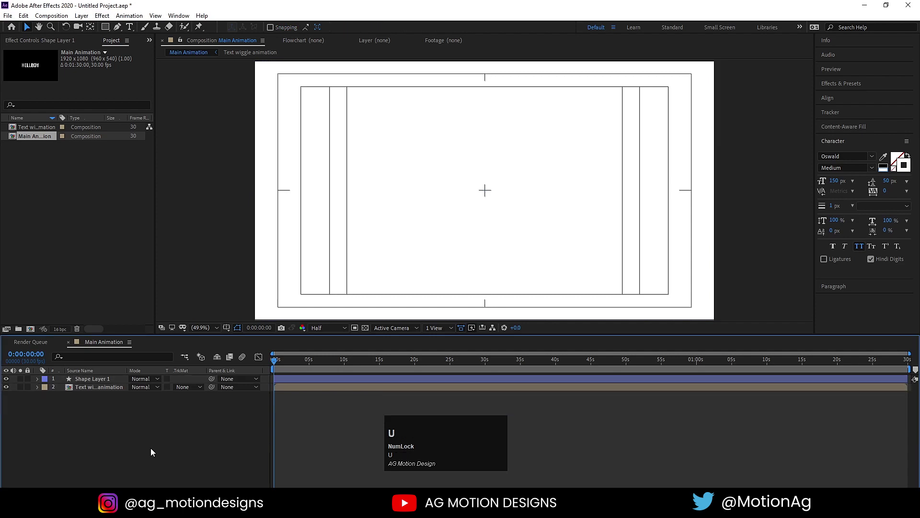
# Step: Shrink the white rectangle from its lower edge so it covers only the upper half of the frame
pyautogui.click(108, 377)
pyautogui.moveTo(496, 263); pyautogui.dragTo(498, 133)
pyautogui.click(183, 398)
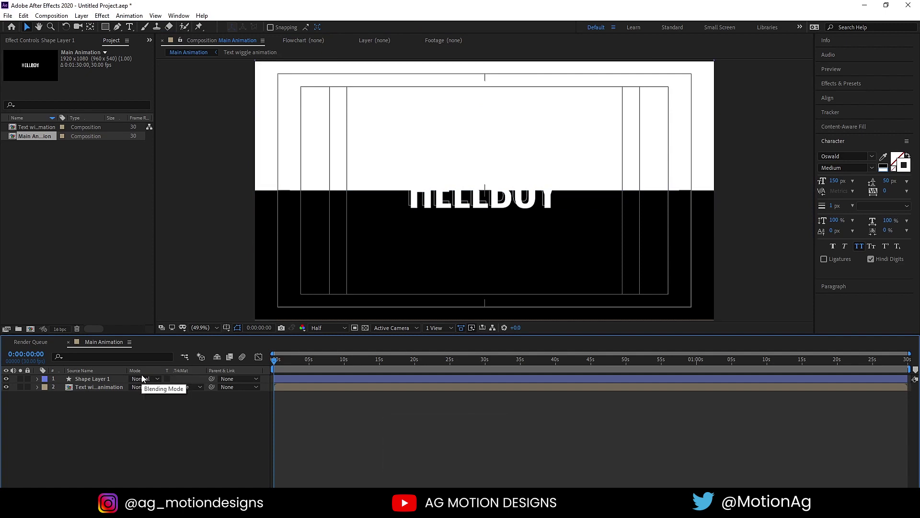
# Step: Set the Text wiggle animation layer's track matte to Alpha Matte using the rectangle shape layer above it
pyautogui.press('F4')
pyautogui.press('F4')
pyautogui.press('F4')
pyautogui.press('F4')
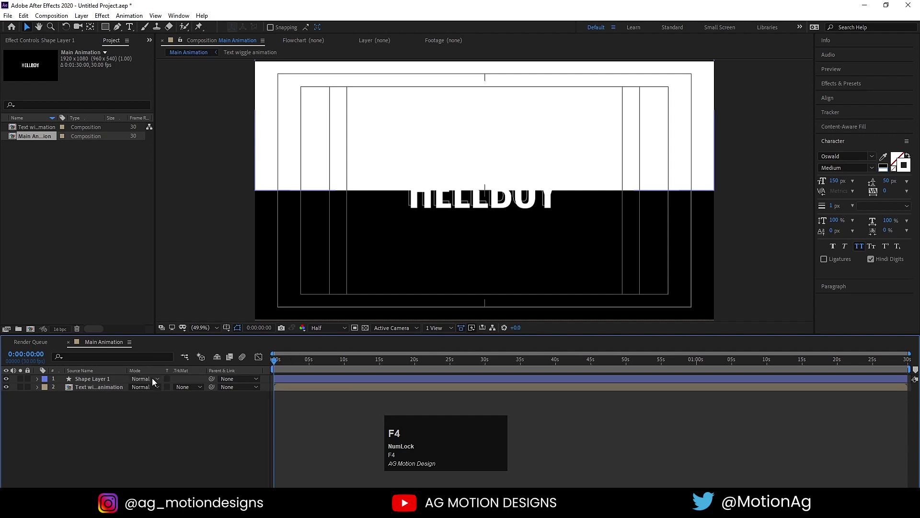
pyautogui.click(188, 386)
pyautogui.click(210, 411)
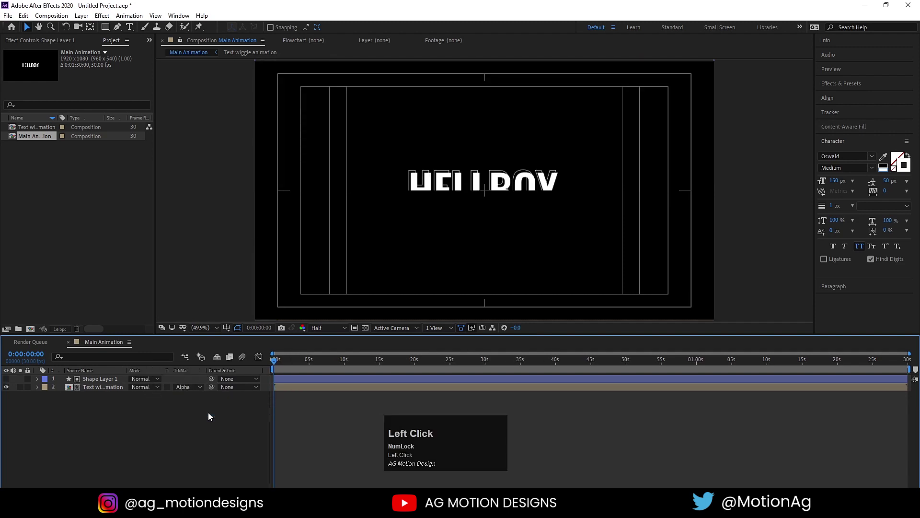
# Step: Duplicate the shape layer together with its matted Text wiggle animation layer
pyautogui.click(100, 387)
pyautogui.keyDown('shift'); pyautogui.click(92, 377); pyautogui.keyUp('shift')
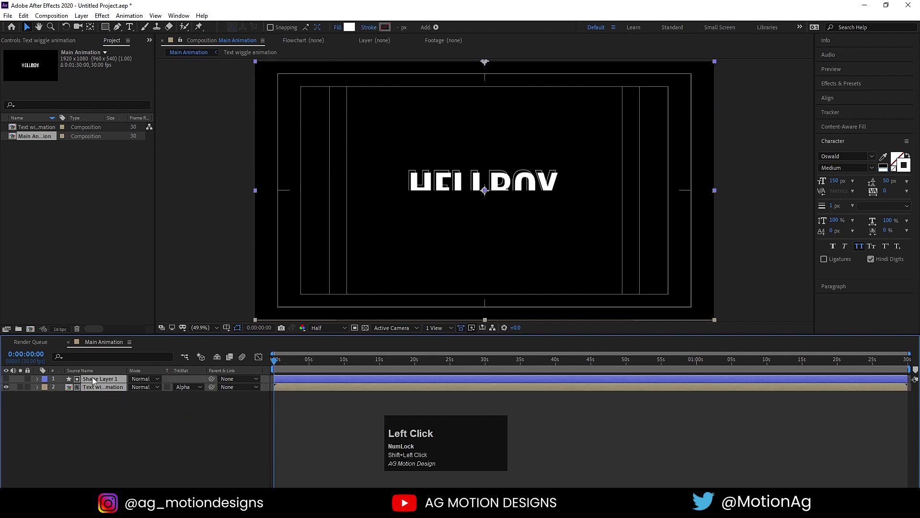
pyautogui.hotkey('ctrl', 'd')
pyautogui.click(124, 450)
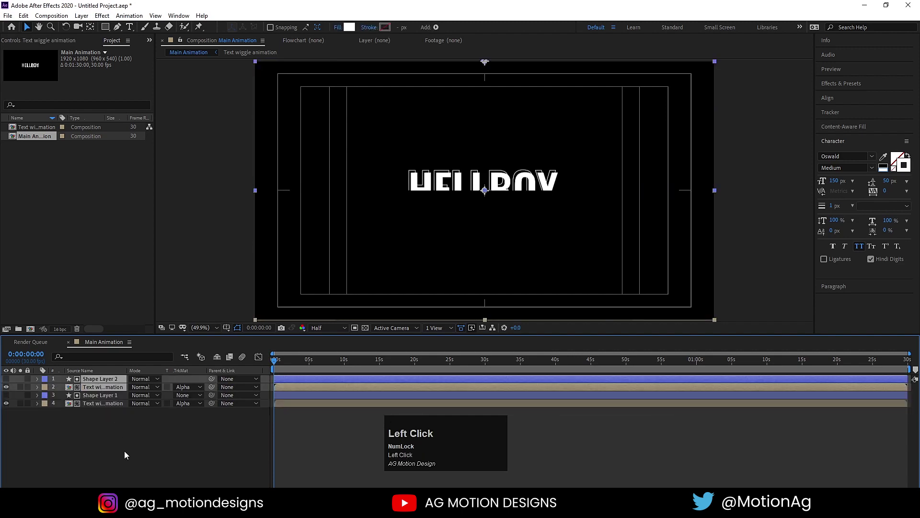
# Step: Change the duplicated Text wiggle animation layer's track matte to Alpha Inverted Matte
pyautogui.click(96, 386)
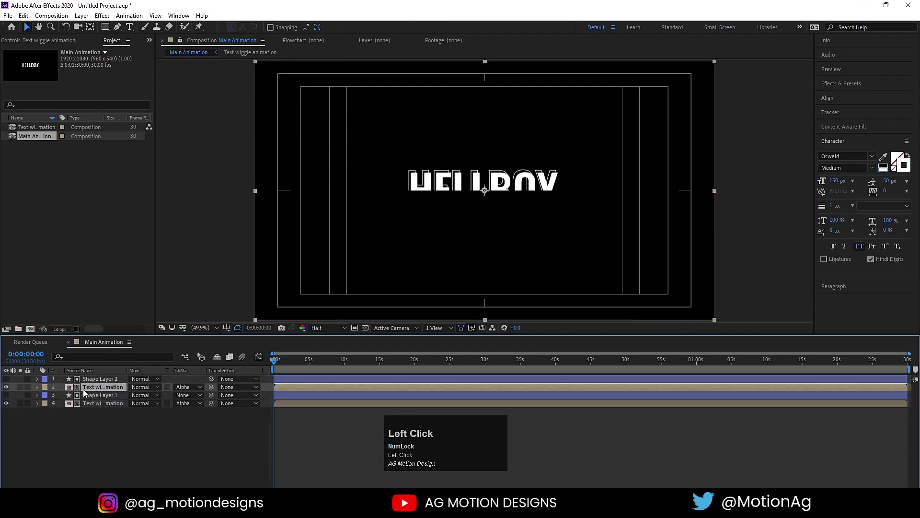
pyautogui.press('Num_Lock')
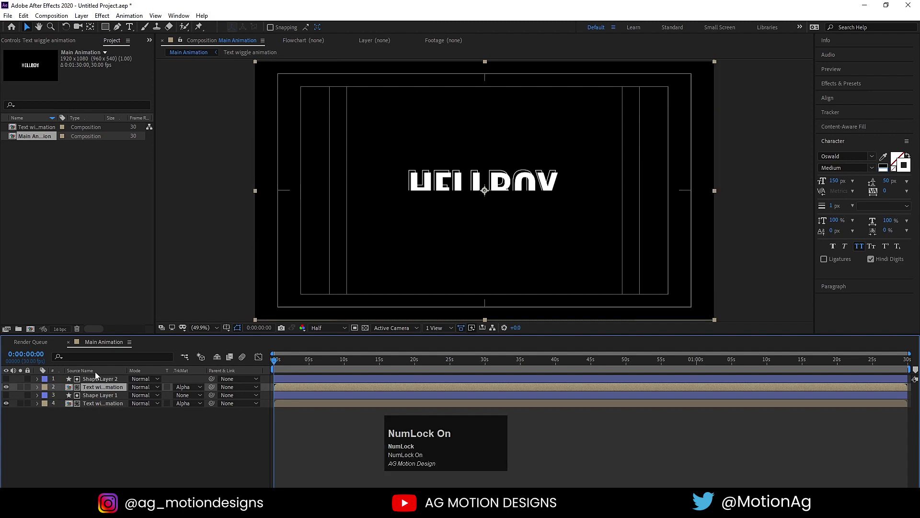
pyautogui.click(183, 387)
pyautogui.click(216, 421)
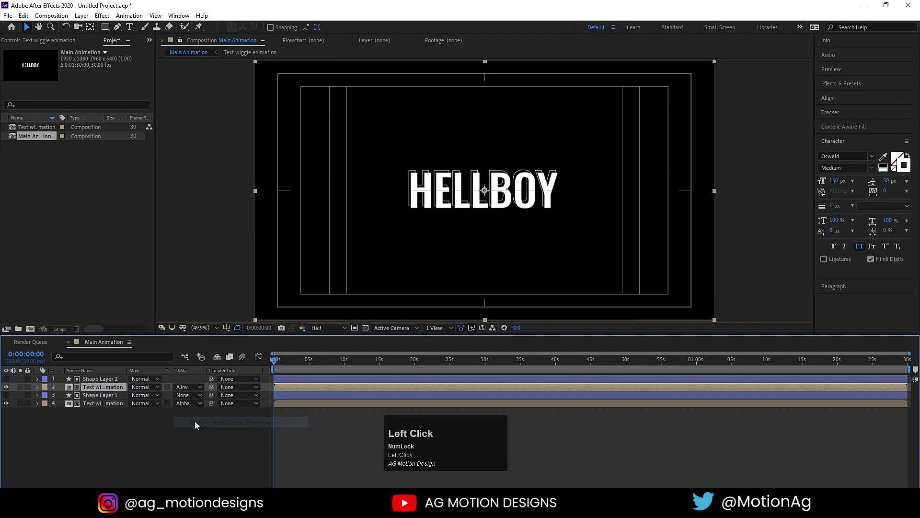
pyautogui.click(105, 451)
# Step: Toggle the duplicated text layer's visibility to compare the two halves and leave that layer hidden
pyautogui.click(6, 387)
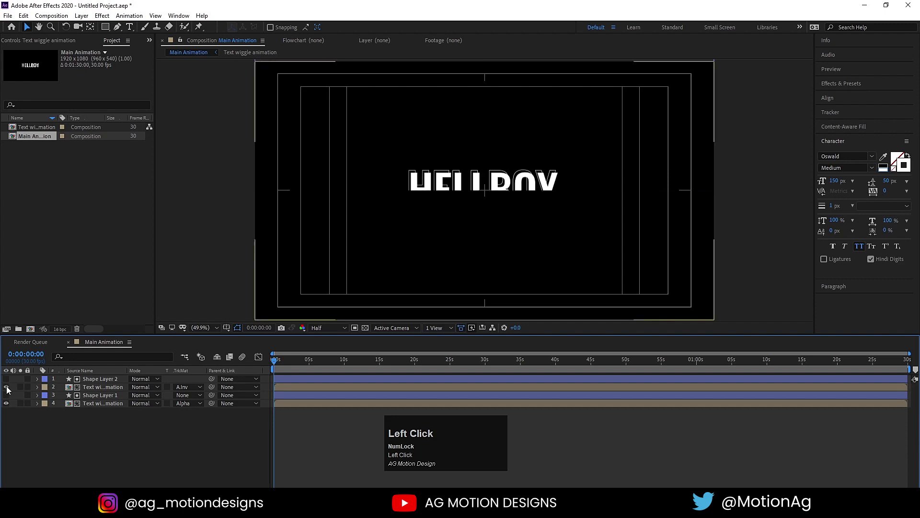
pyautogui.click(7, 386)
pyautogui.click(6, 386)
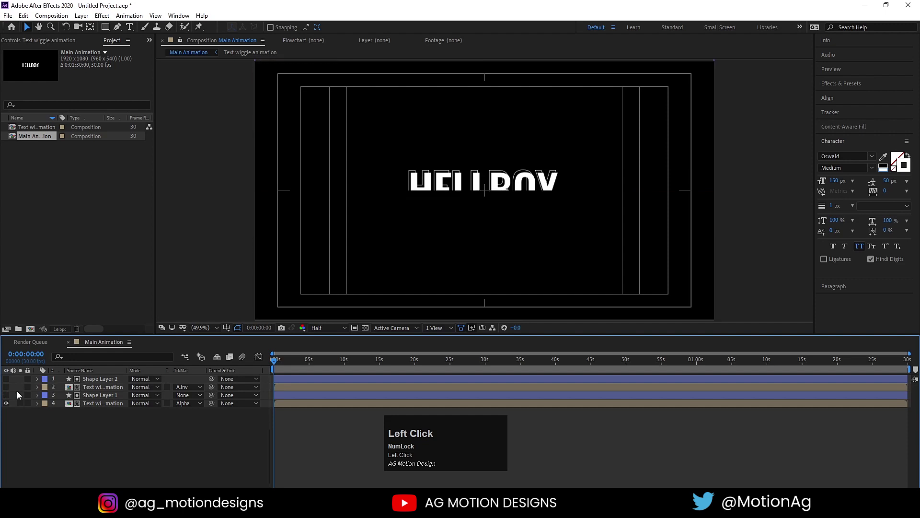
# Step: Search the effects for "cc s" and apply CC Scale Wipe to the original Text wiggle animation layer
pyautogui.click(116, 404)
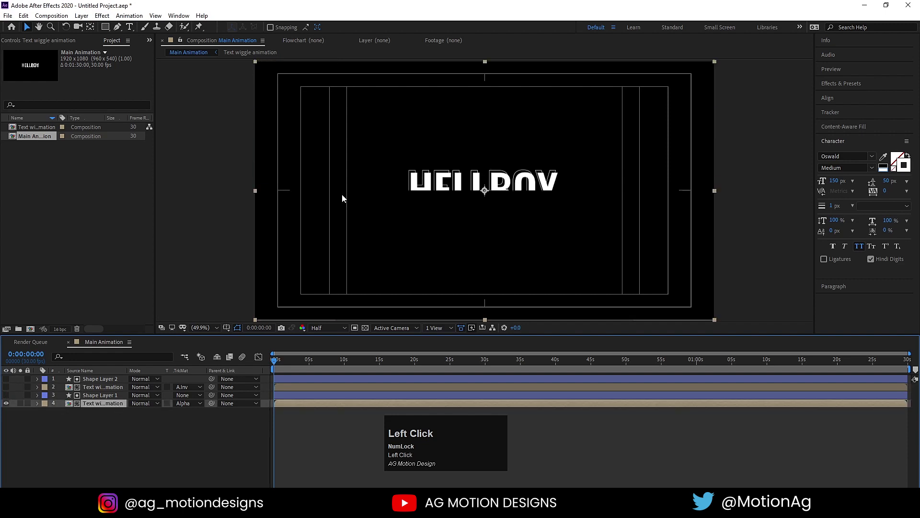
pyautogui.click(850, 83)
pyautogui.click(845, 95)
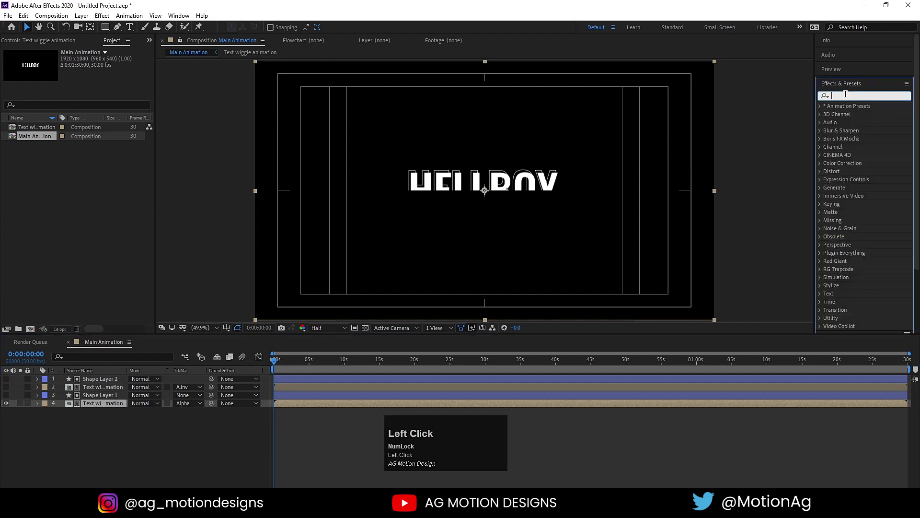
pyautogui.write('cc')
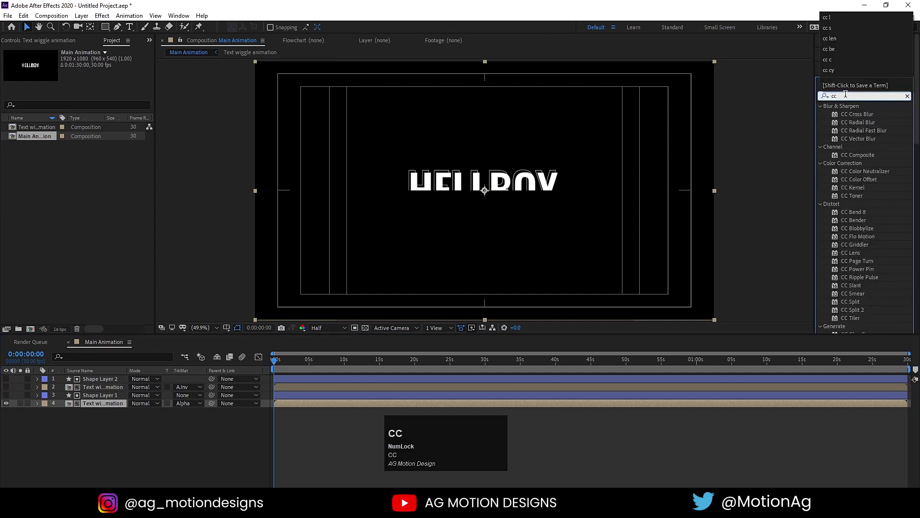
pyautogui.write(' s')
pyautogui.doubleClick(860, 228)
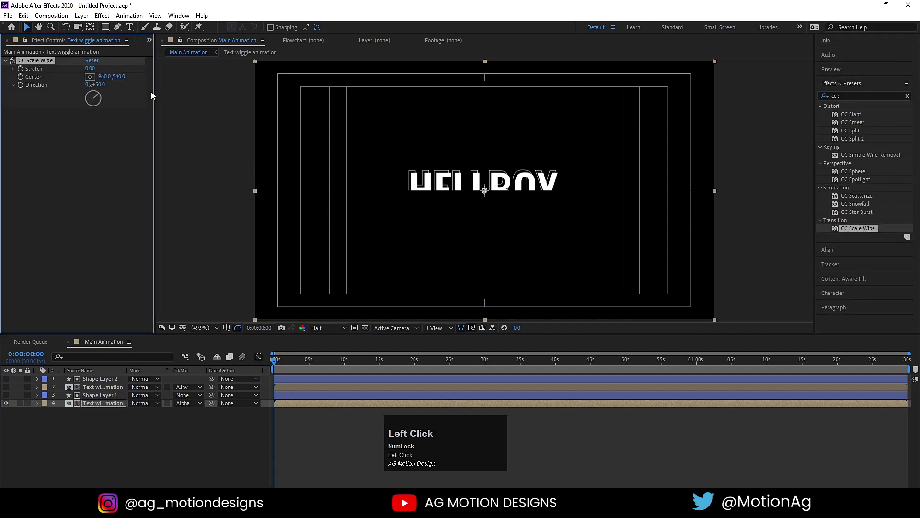
# Step: Set the CC Scale Wipe Stretch to 50 and its Direction to 0°
pyautogui.click(89, 69)
pyautogui.write('50')
pyautogui.press('Return')
pyautogui.click(100, 84)
pyautogui.press('Return')
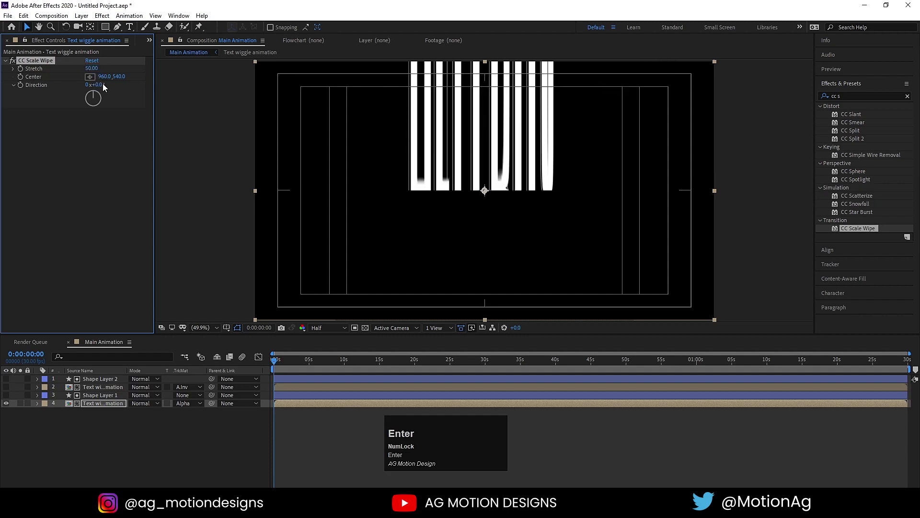
# Step: Keyframe the CC Scale Wipe Center from 960, 647 at the start to 960, 442 at 0:00:03:15, and Easy Ease both keyframes
pyautogui.moveTo(117, 80); pyautogui.dragTo(155, 89)
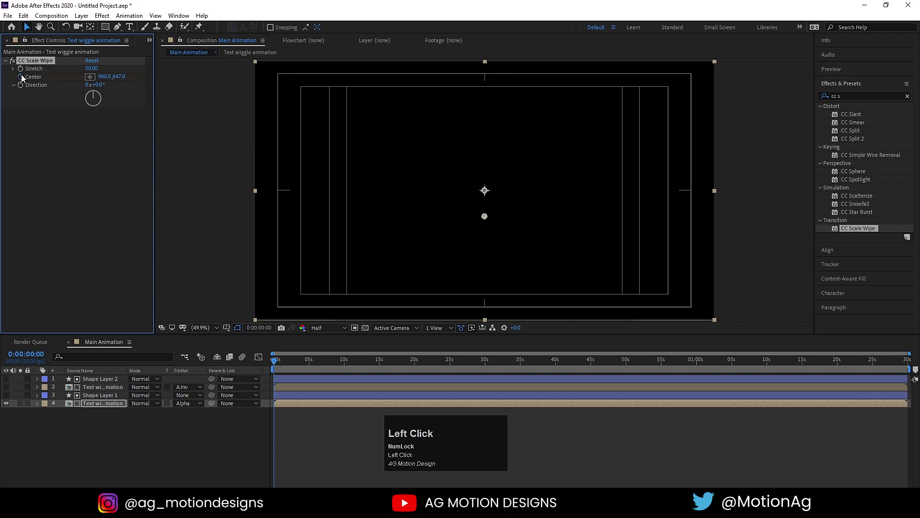
pyautogui.press('u')
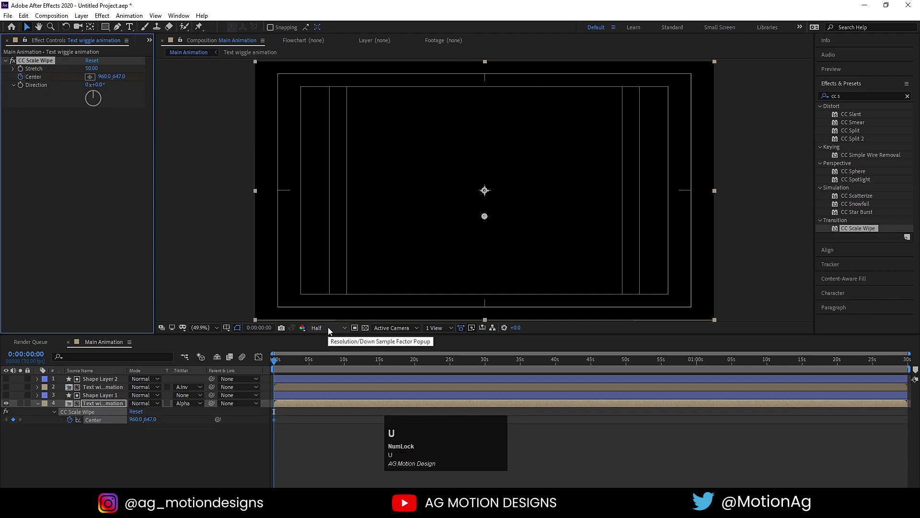
pyautogui.press('=')
pyautogui.press('=')
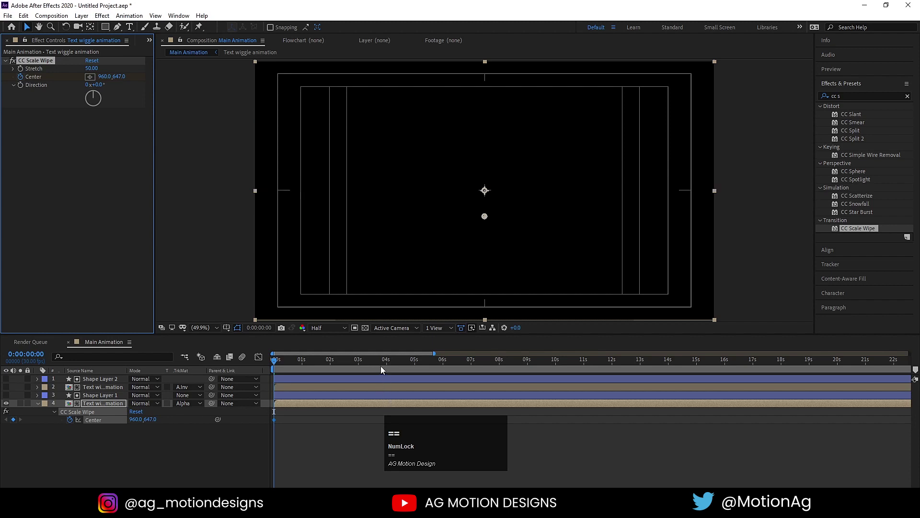
pyautogui.click(372, 358)
pyautogui.moveTo(150, 420); pyautogui.dragTo(70, 404)
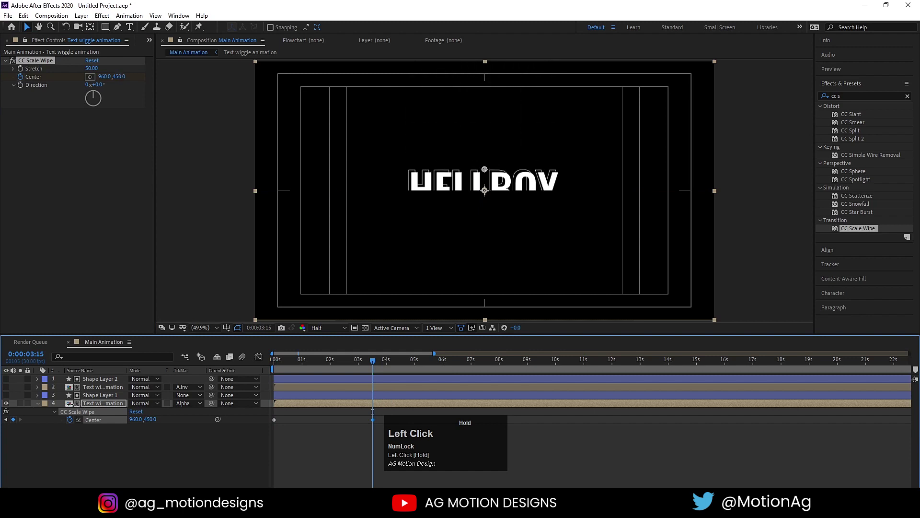
pyautogui.moveTo(375, 453); pyautogui.dragTo(215, 364)
pyautogui.press('F9')
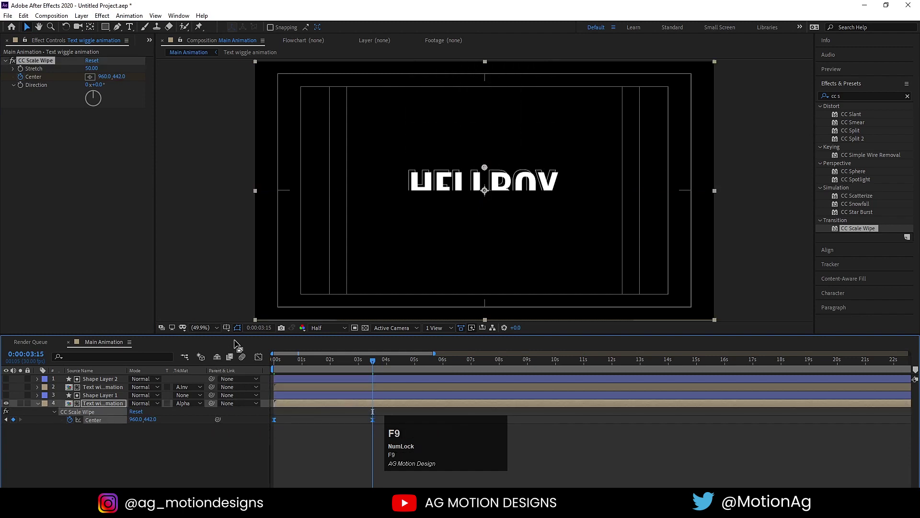
# Step: At the start of the timeline, copy CC Scale Wipe from the original Text wiggle animation layer to the duplicate, leaving only the duplicate visible
pyautogui.click(275, 359)
pyautogui.click(95, 444)
pyautogui.click(93, 403)
pyautogui.click(35, 63)
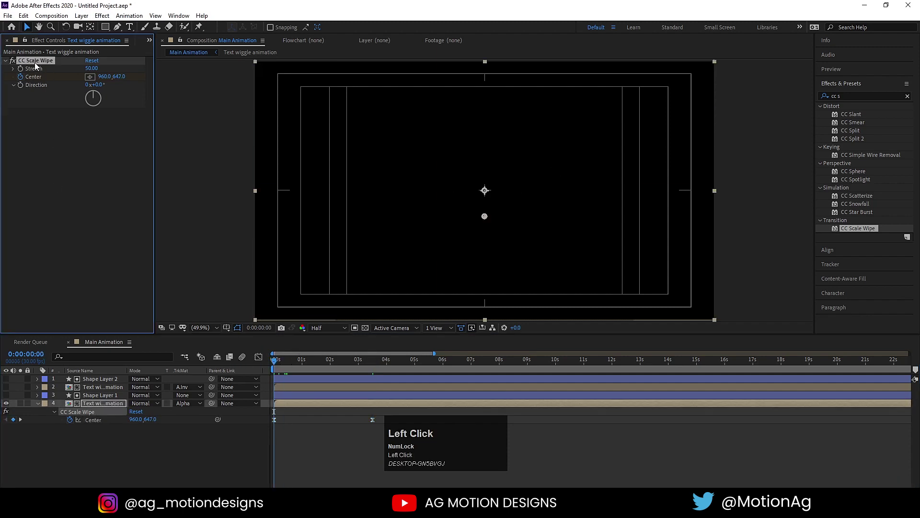
pyautogui.hotkey('ctrl', 'c')
pyautogui.click(7, 406)
pyautogui.click(103, 387)
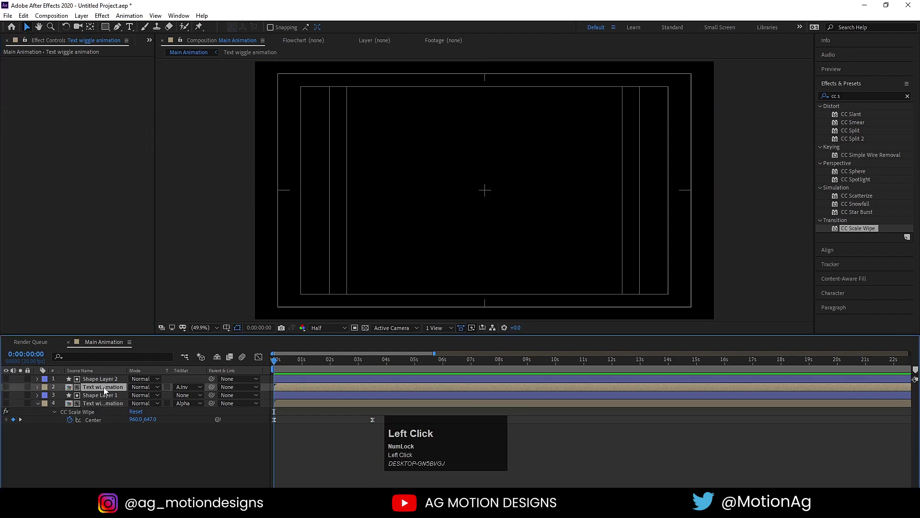
pyautogui.click(6, 387)
pyautogui.press('ctrl')
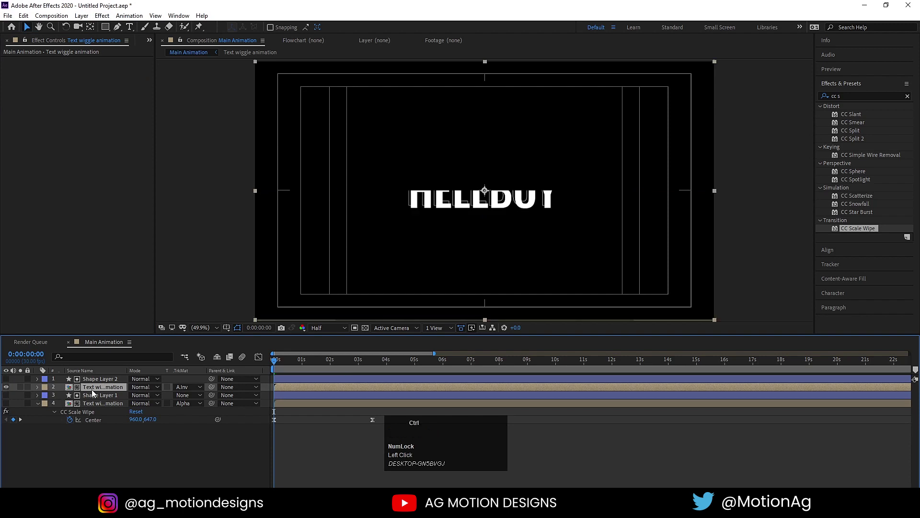
pyautogui.hotkey('ctrl', 'v')
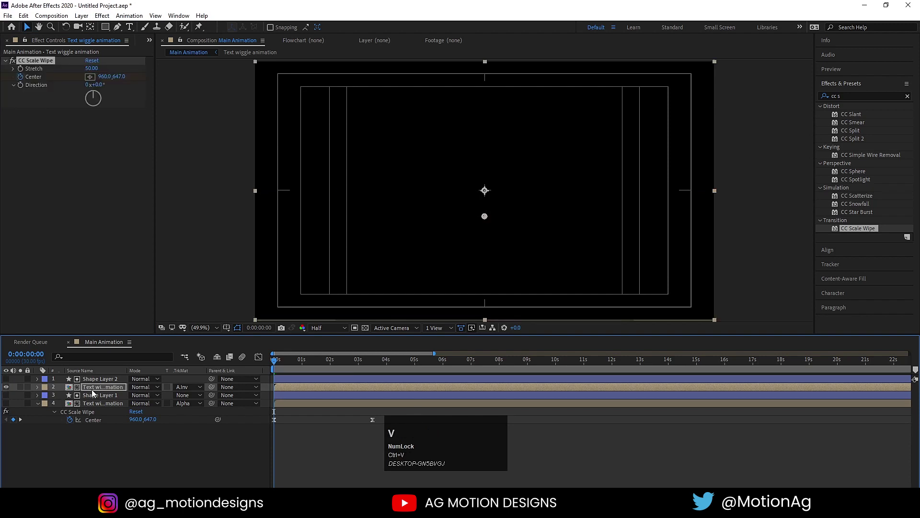
# Step: Reveal the keyframes of the duplicated text layer and delete its pasted CC Scale Wipe Center keyframes
pyautogui.press('u')
pyautogui.moveTo(392, 396); pyautogui.dragTo(253, 412)
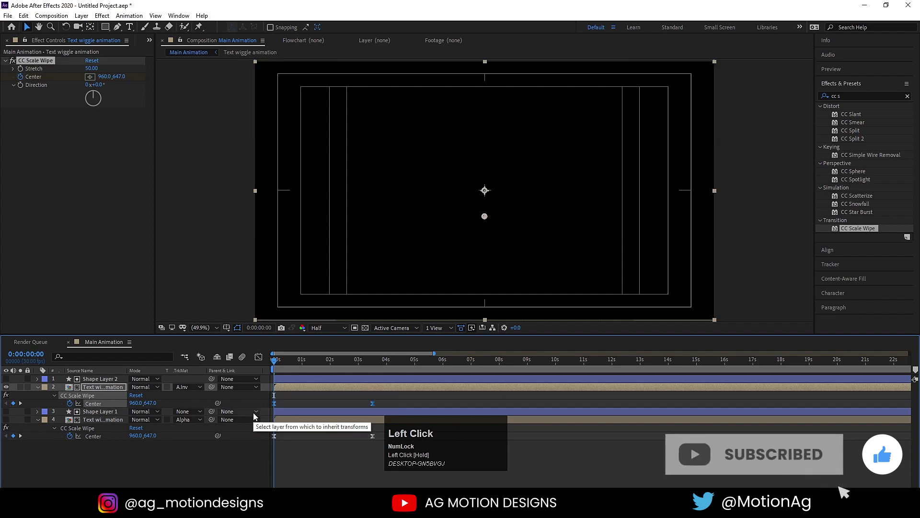
pyautogui.press('Delete')
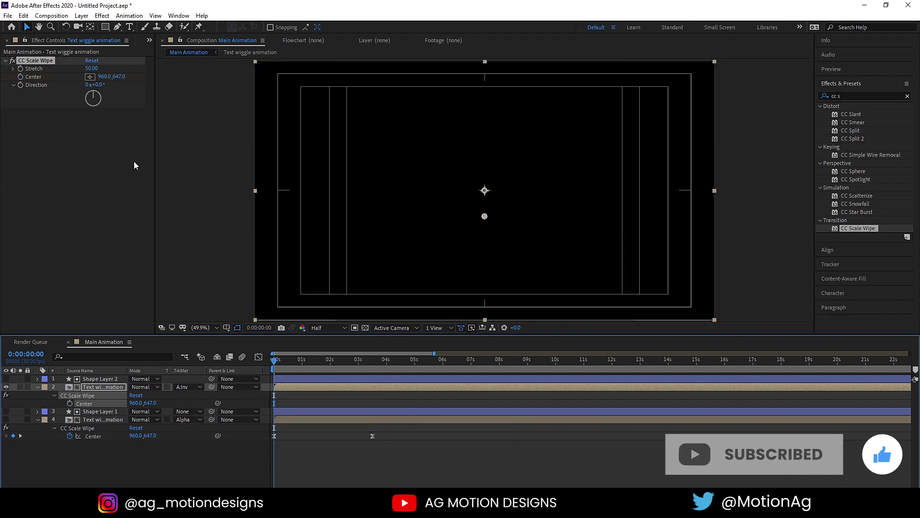
# Step: Set the duplicated layer's CC Scale Wipe Center to 960, 540 and its Direction to 180°
pyautogui.click(120, 78)
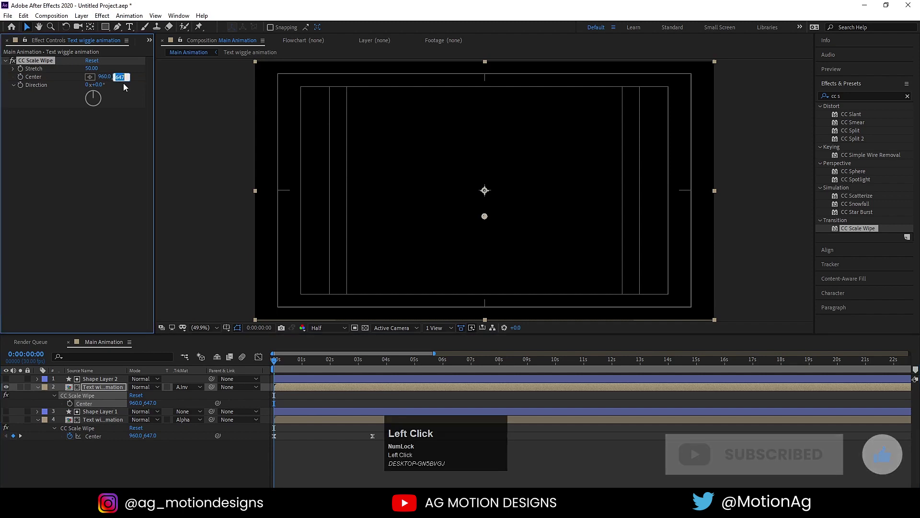
pyautogui.write('540')
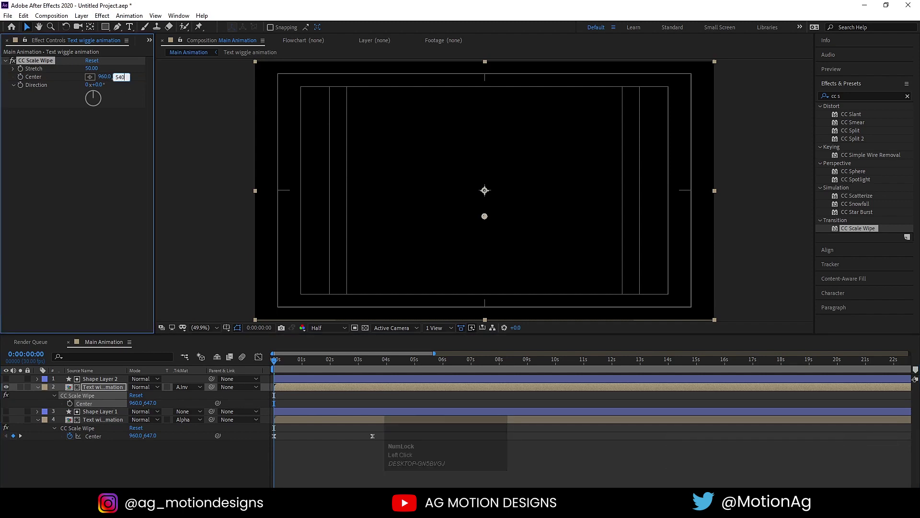
pyautogui.press('Return')
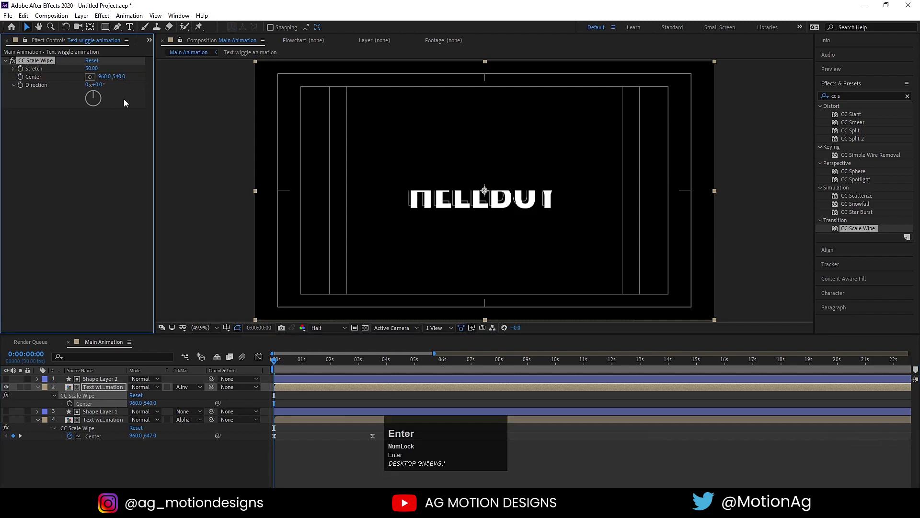
pyautogui.click(98, 85)
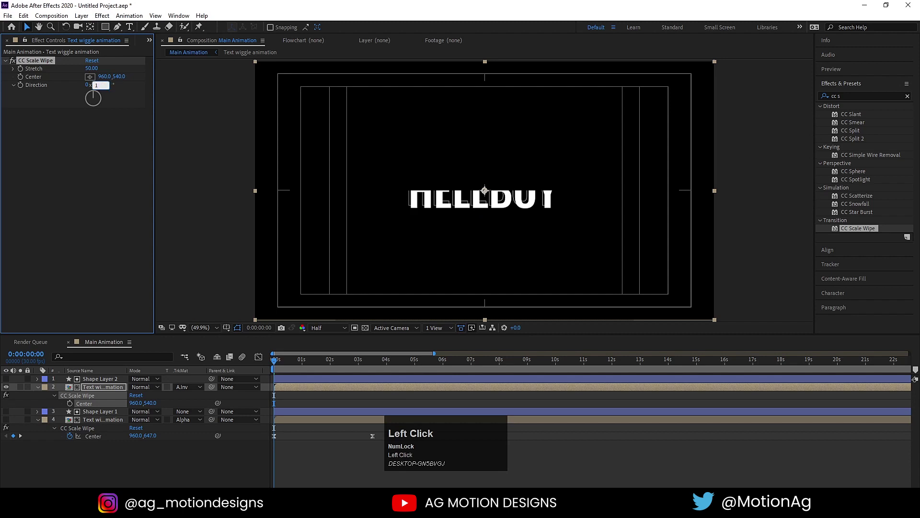
pyautogui.press('Return')
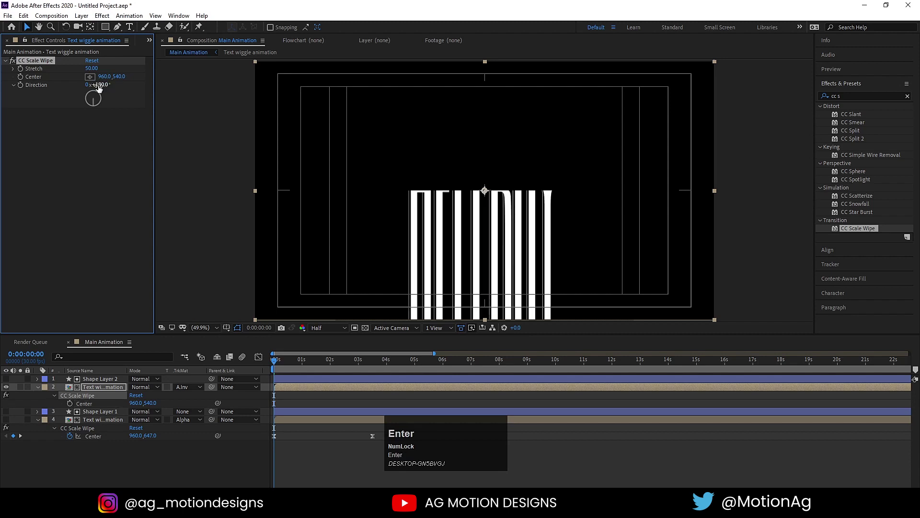
# Step: Keyframe the duplicated layer's CC Scale Wipe Center from 960, 409 at the start to 960, 624 at 0:00:03:15, and Easy Ease both keyframes
pyautogui.click(119, 76)
pyautogui.moveTo(119, 75); pyautogui.dragTo(72, 68)
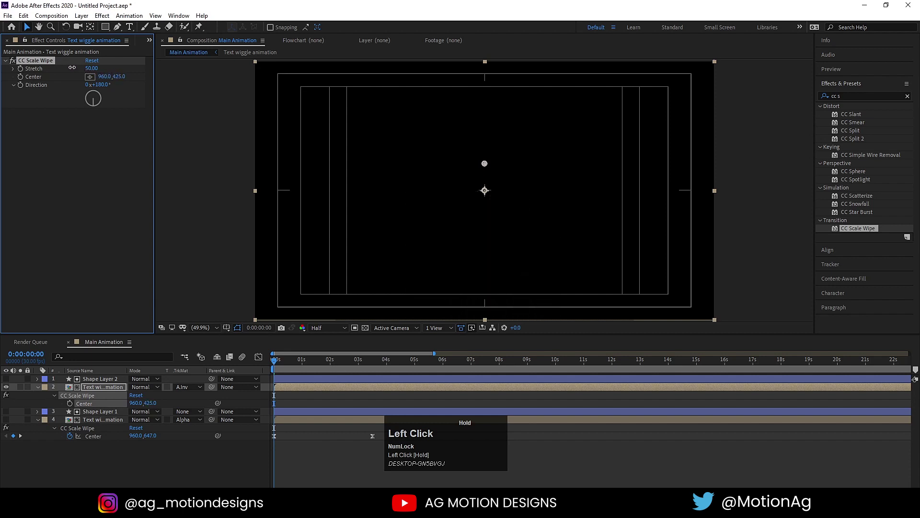
pyautogui.click(21, 77)
pyautogui.click(381, 370)
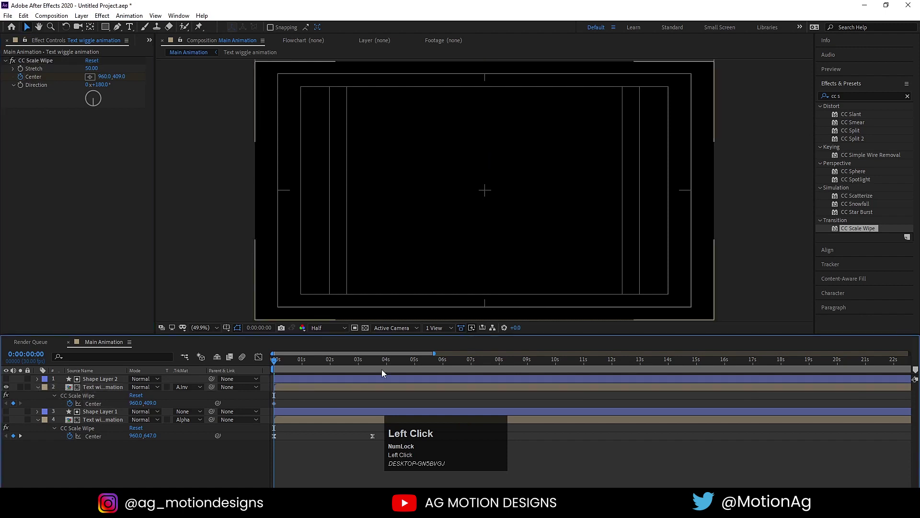
pyautogui.press('k')
pyautogui.press('j')
pyautogui.click(372, 359)
pyautogui.moveTo(150, 403); pyautogui.dragTo(228, 431)
pyautogui.moveTo(398, 412); pyautogui.dragTo(263, 410)
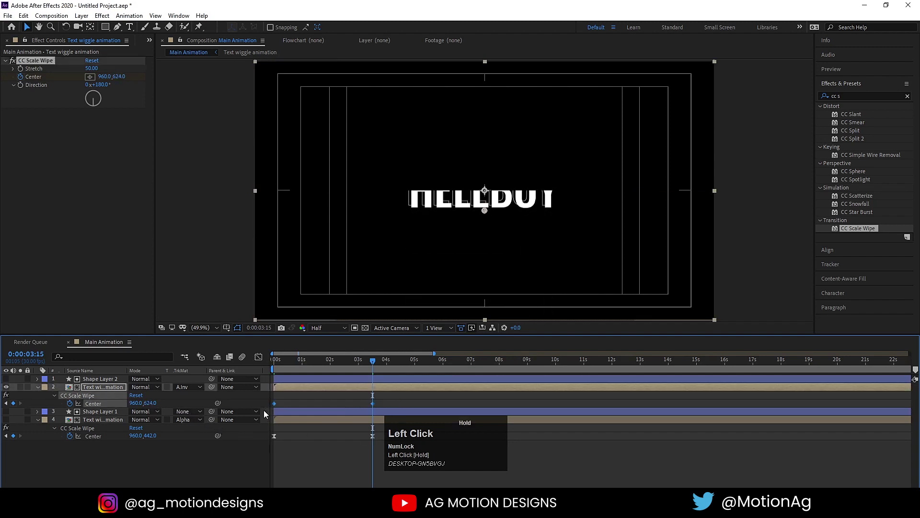
pyautogui.press('F9')
# Step: Show the original text layer again and preview the combined reveal of both title halves from the start
pyautogui.moveTo(286, 359); pyautogui.dragTo(7, 421)
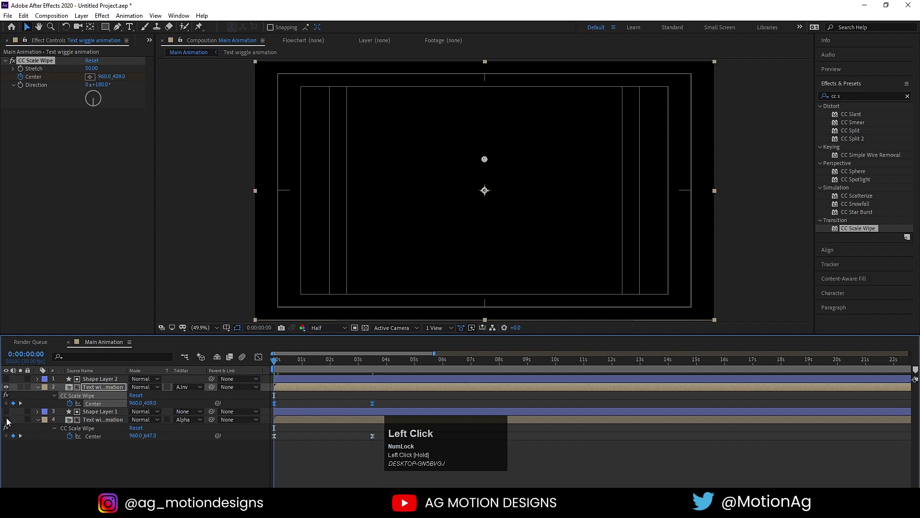
pyautogui.press('space')
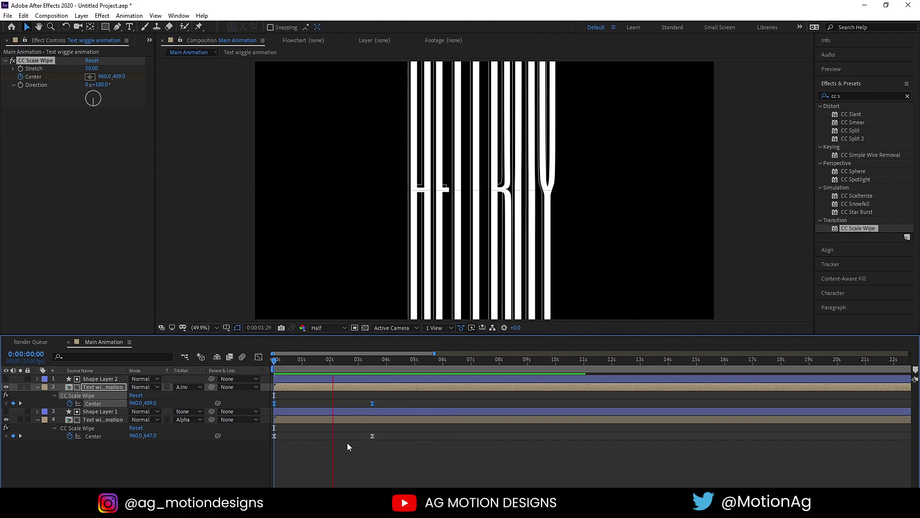
pyautogui.press('space')
pyautogui.click(263, 378)
pyautogui.press('space')
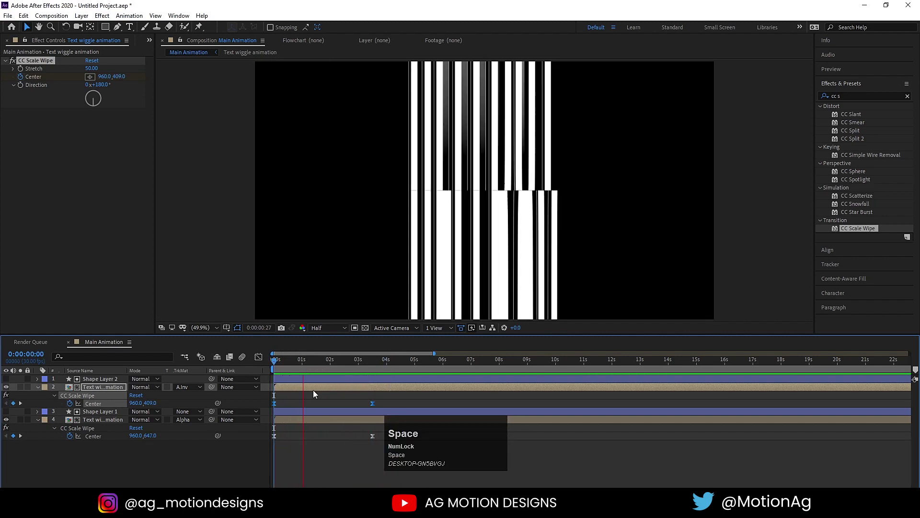
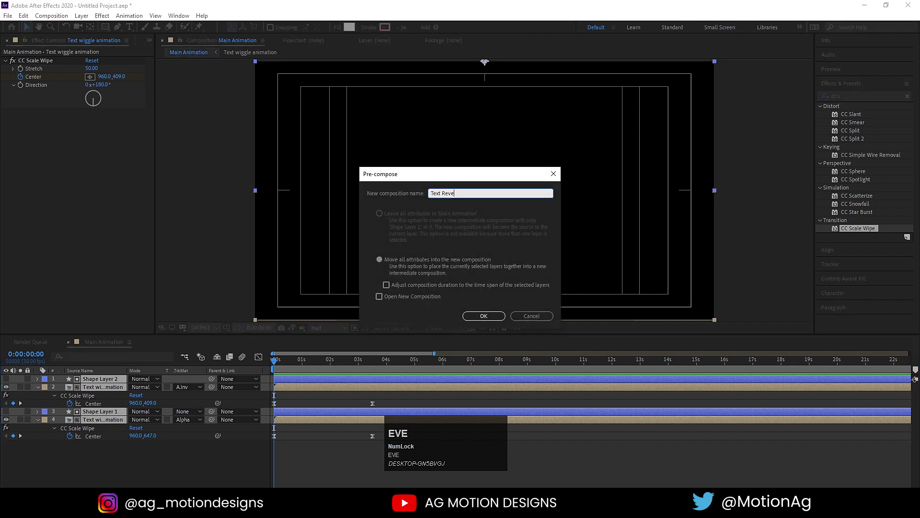
# Step: Pre-compose all four layers as Text Reveal and duplicate the resulting layer four times
pyautogui.press('Return')
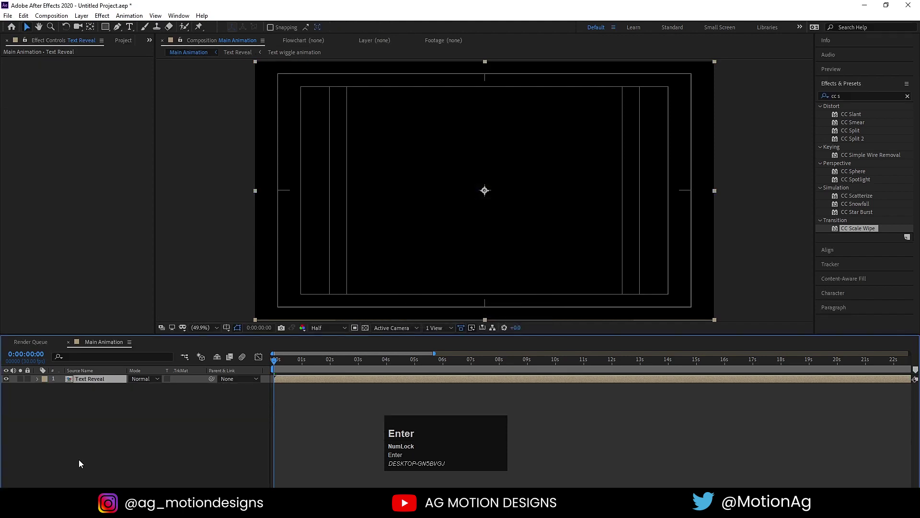
pyautogui.click(84, 379)
pyautogui.hotkey('ctrl', 'd')
pyautogui.hotkey('ctrl', 'd')
pyautogui.hotkey('ctrl', 'd')
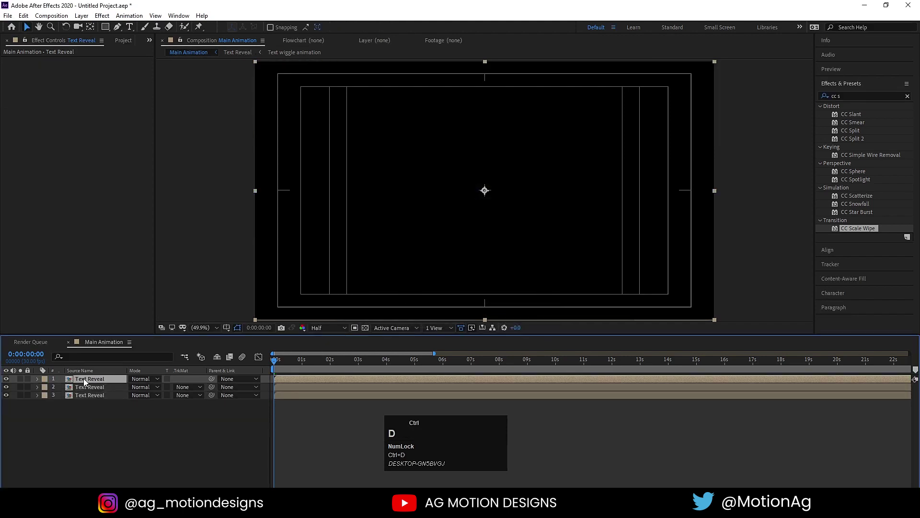
pyautogui.hotkey('ctrl', 'd')
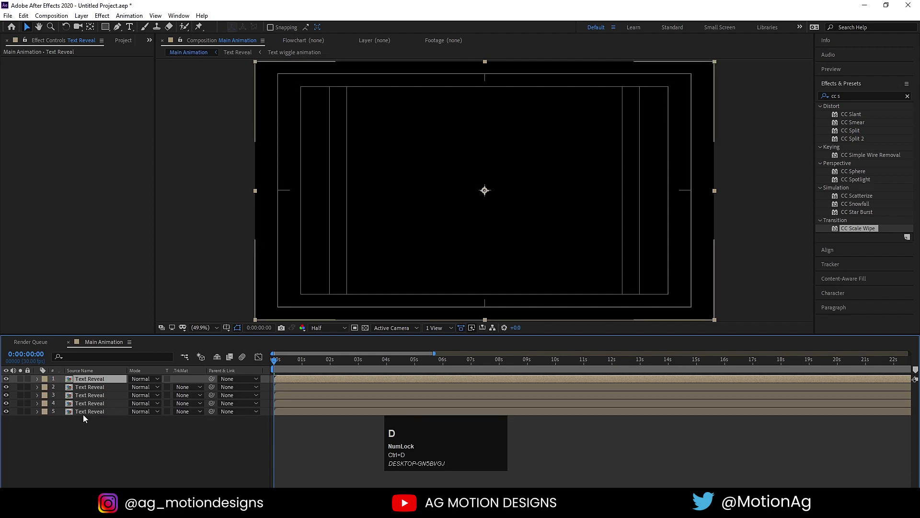
pyautogui.click(87, 441)
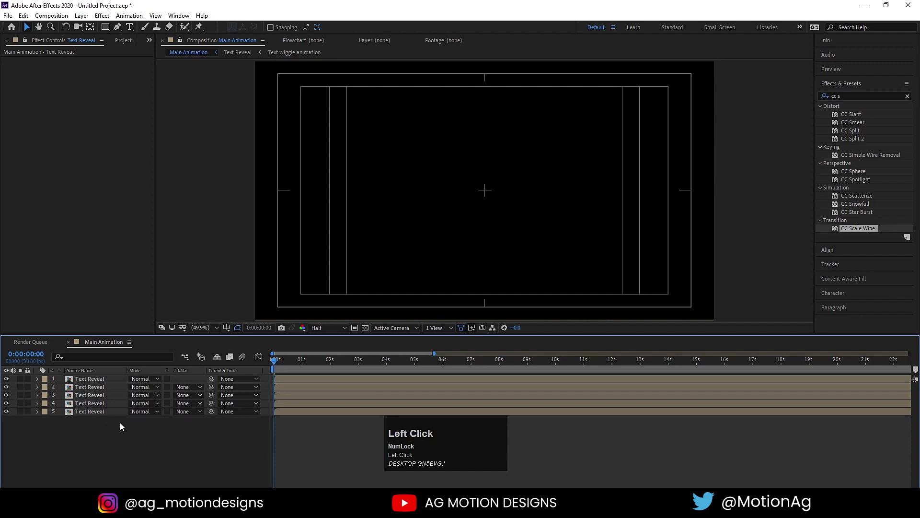
# Step: Search the effects for "fill" and apply Fill to the bottommost Text Reveal layer, keeping its red color
pyautogui.click(85, 410)
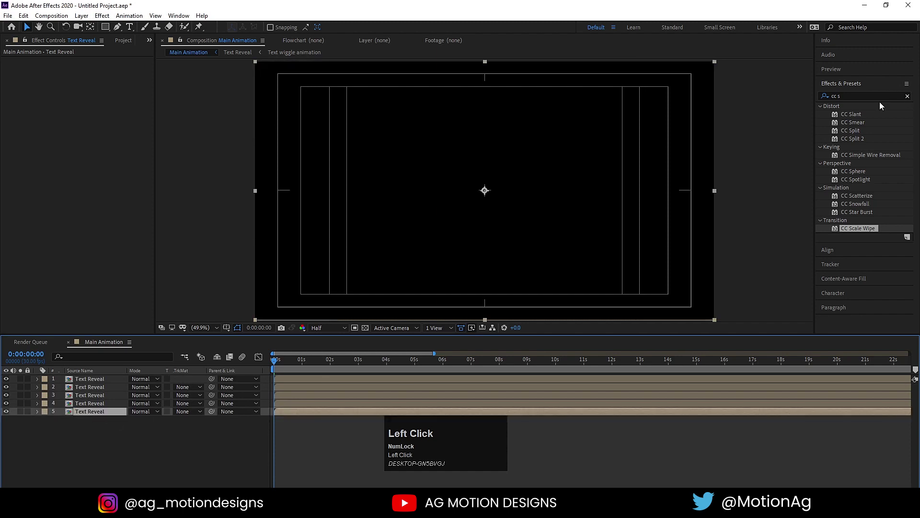
pyautogui.click(852, 95)
pyautogui.hotkey('ctrl', 'a')
pyautogui.write('f')
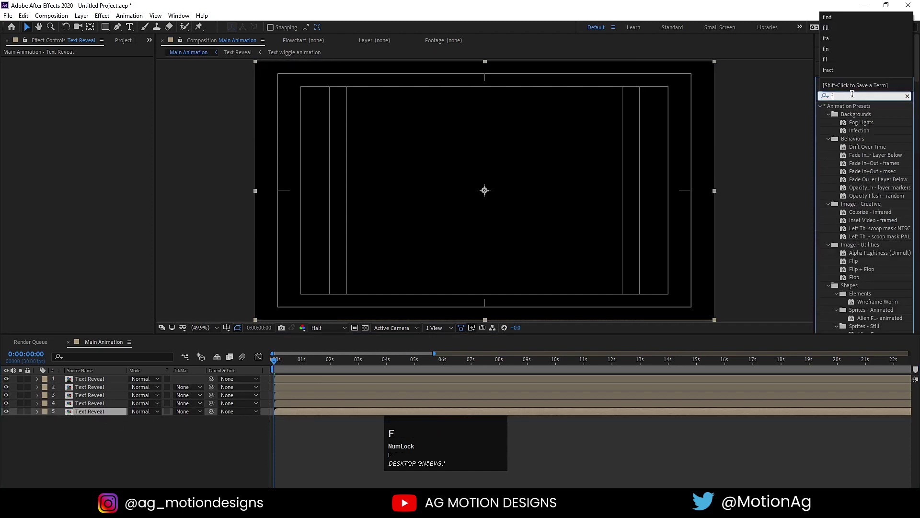
pyautogui.write('ill')
pyautogui.doubleClick(853, 156)
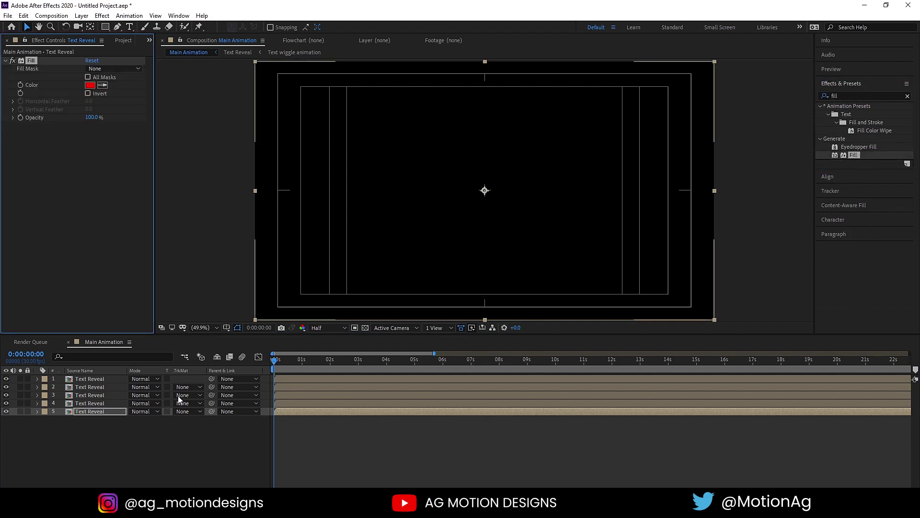
# Step: Apply the Fill effect to the fourth Text Reveal layer and set its color to purple
pyautogui.click(108, 405)
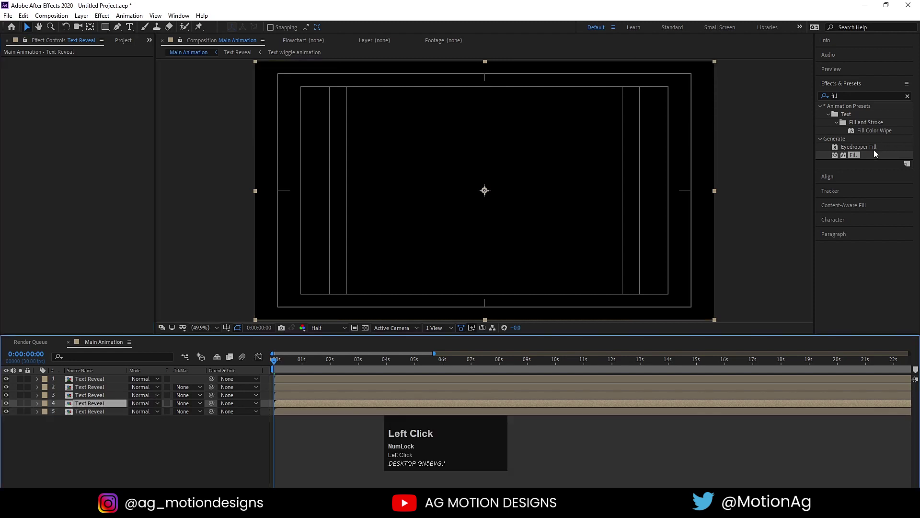
pyautogui.moveTo(858, 160); pyautogui.dragTo(684, 302)
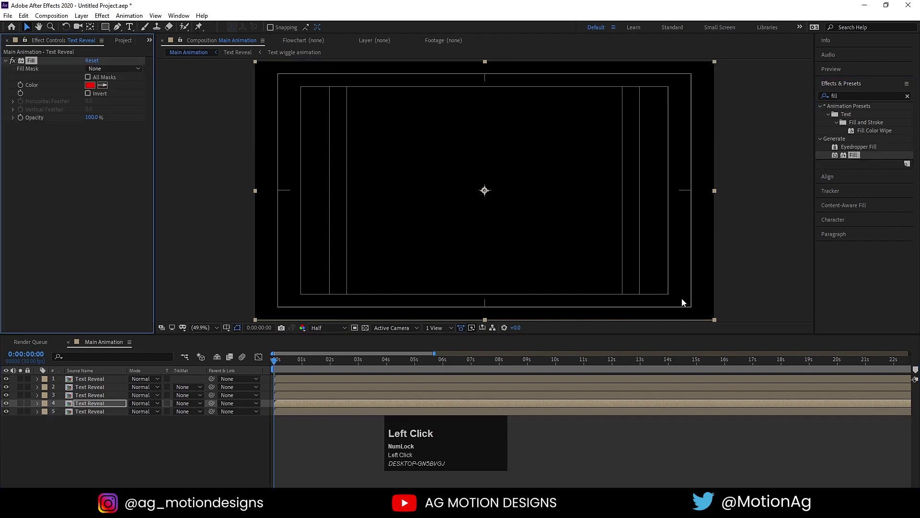
pyautogui.click(90, 85)
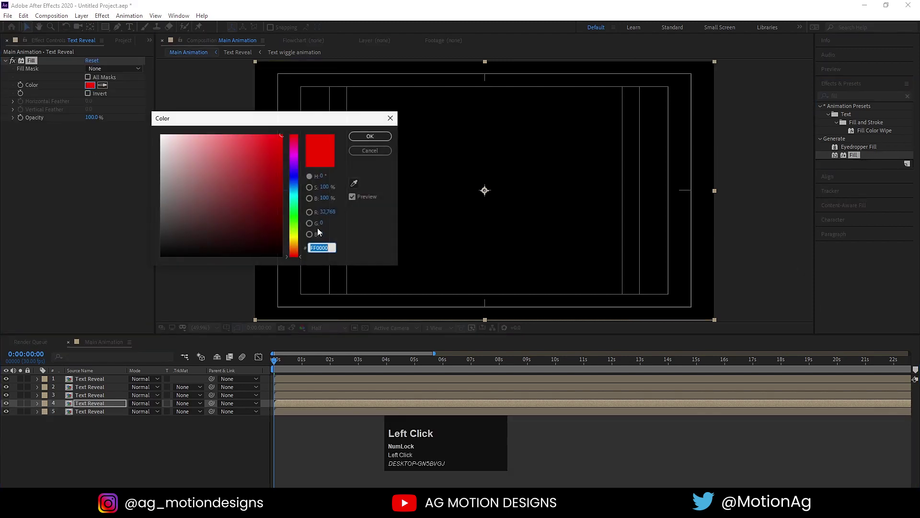
pyautogui.click(296, 171)
pyautogui.click(370, 136)
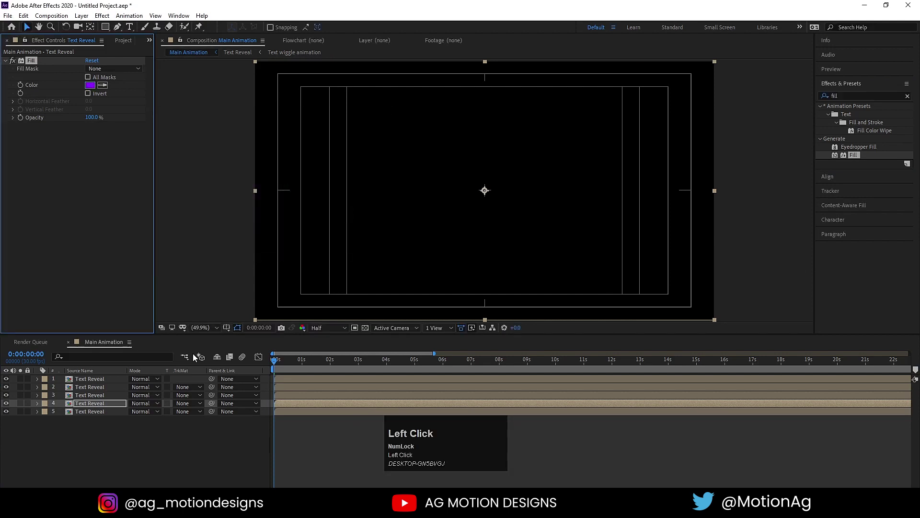
# Step: Apply the Fill effect to the third Text Reveal layer and set its color to green
pyautogui.click(70, 397)
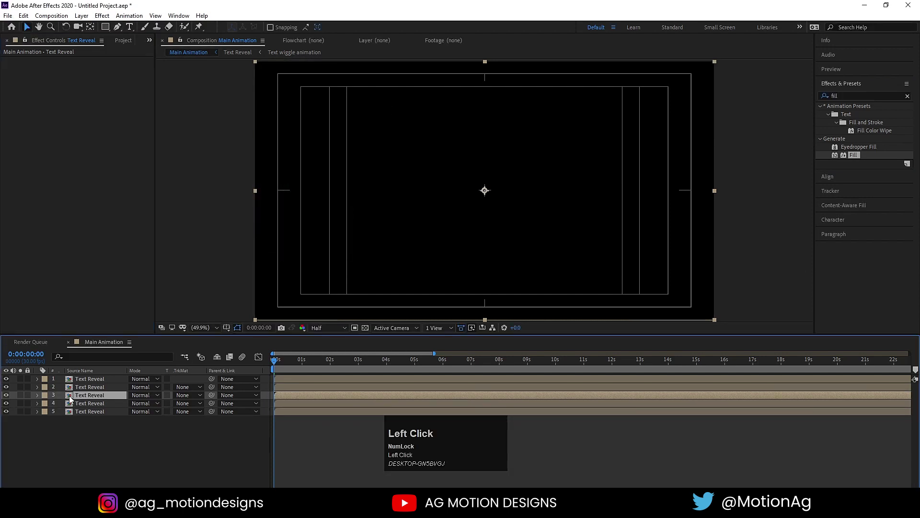
pyautogui.doubleClick(854, 155)
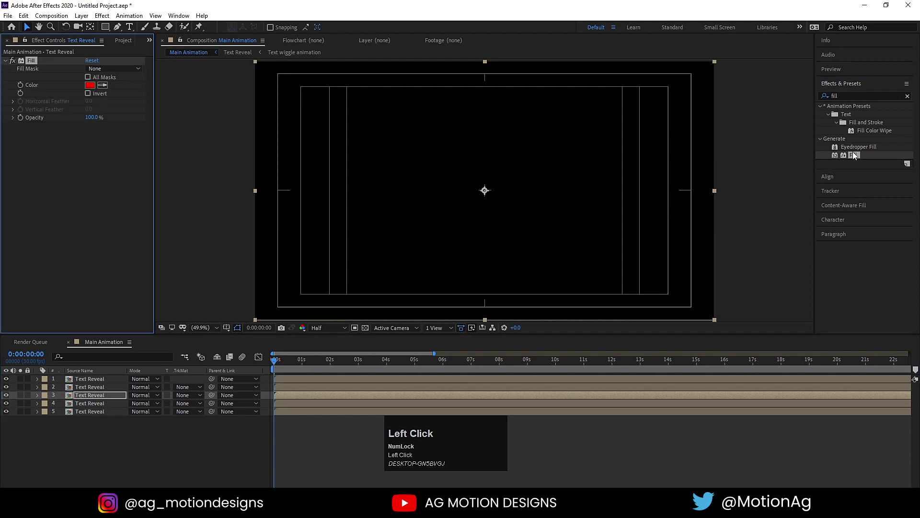
pyautogui.click(93, 84)
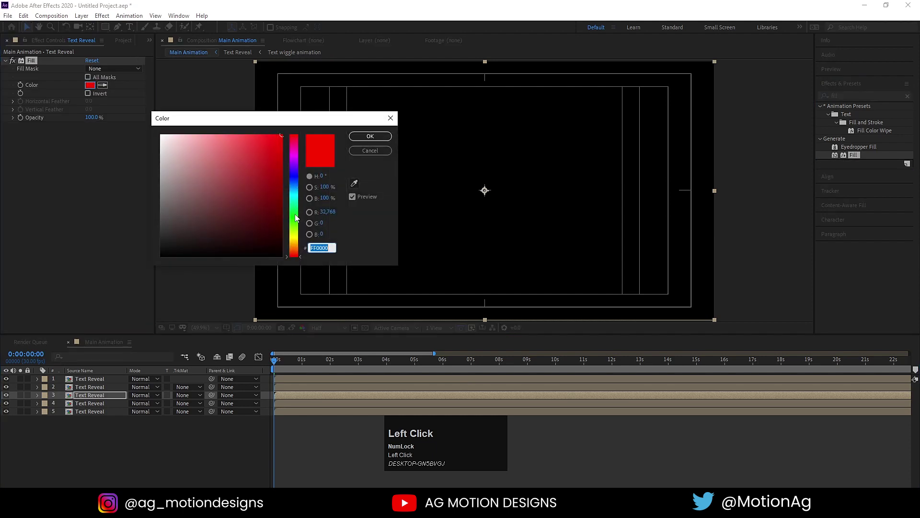
pyautogui.moveTo(295, 215); pyautogui.dragTo(293, 212)
pyautogui.click(370, 136)
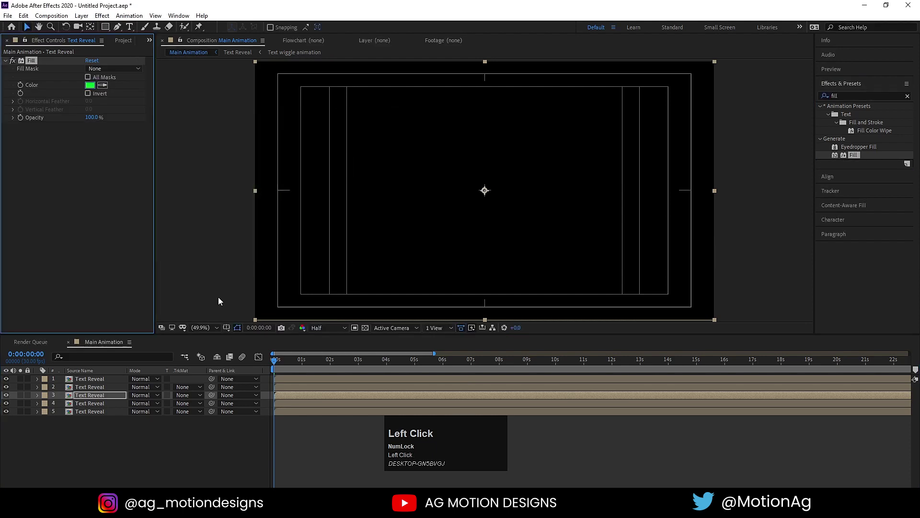
# Step: Search the effects for "find", apply Find Edges to the second Text Reveal layer and enable its Invert option
pyautogui.click(80, 388)
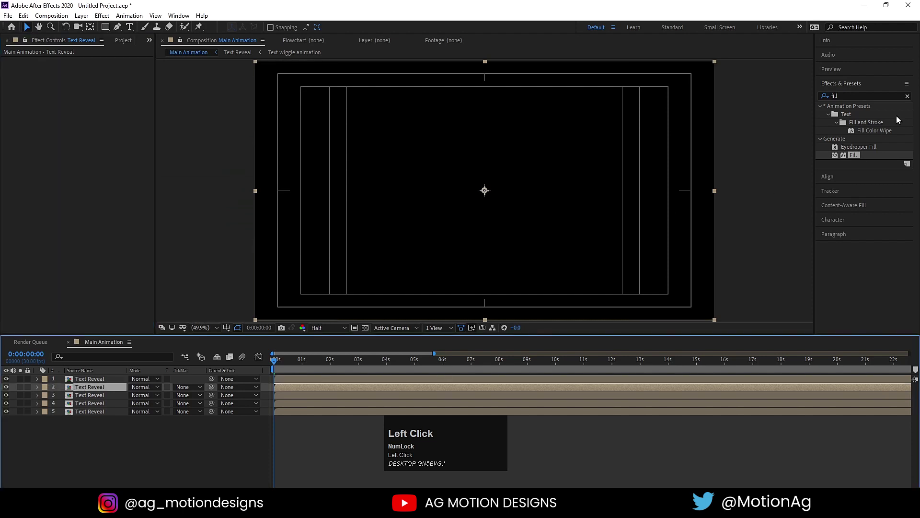
pyautogui.click(853, 95)
pyautogui.hotkey('ctrl', 'a')
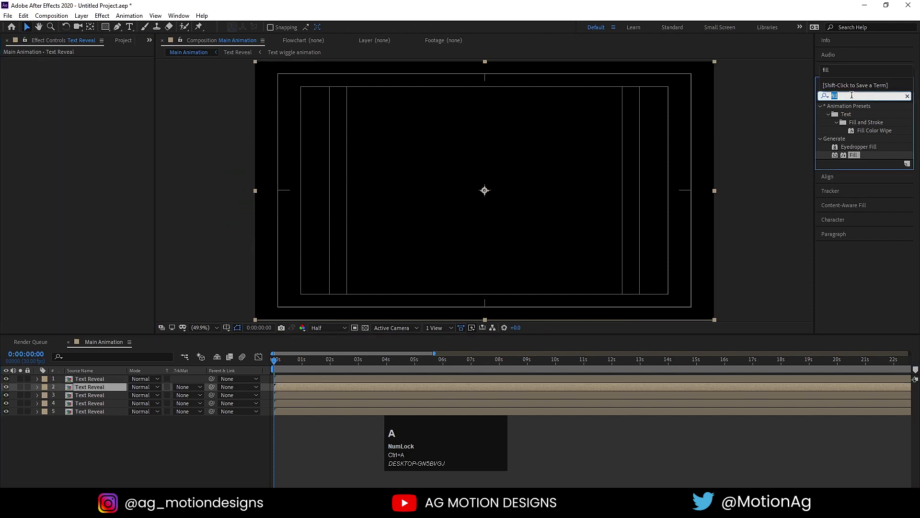
pyautogui.write('find')
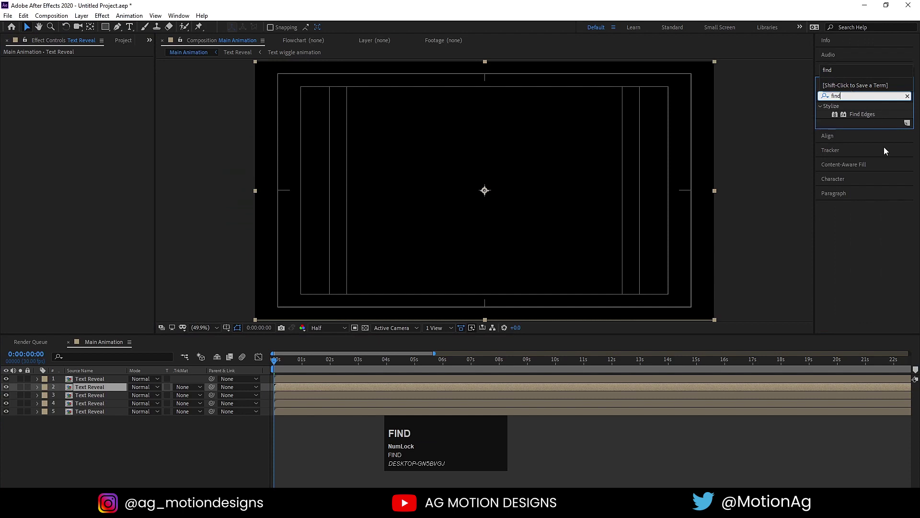
pyautogui.doubleClick(860, 114)
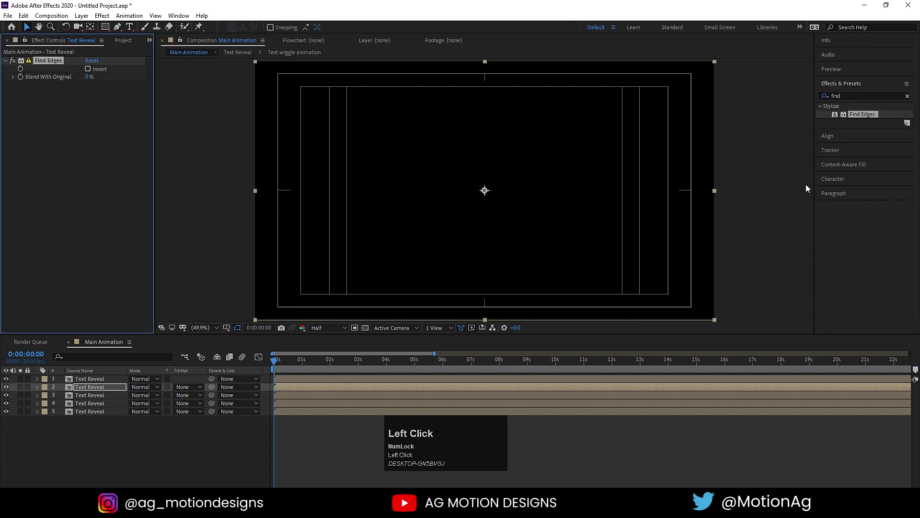
pyautogui.click(88, 69)
# Step: Offset the fourth Text Reveal layer to start at frame 10 and the third Text Reveal layer at frame 20
pyautogui.scroll(5, 299, 411)
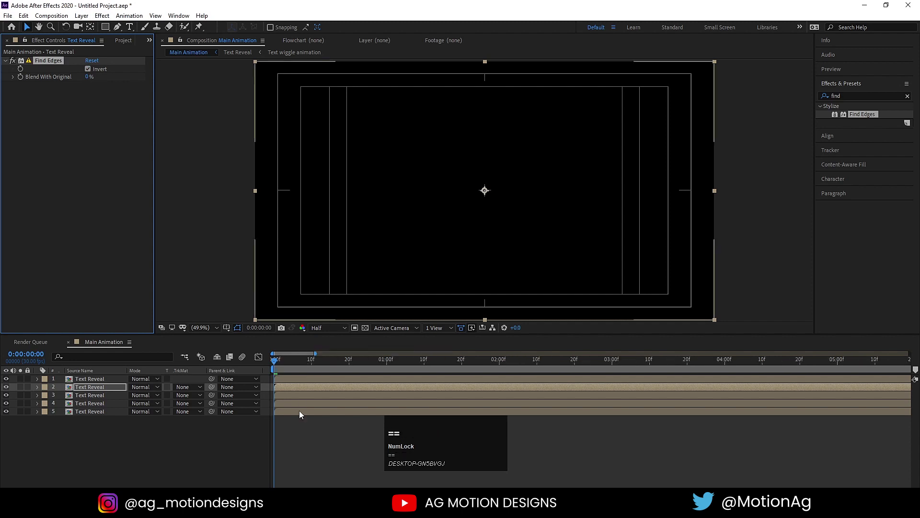
pyautogui.click(283, 404)
pyautogui.moveTo(281, 403); pyautogui.dragTo(312, 405)
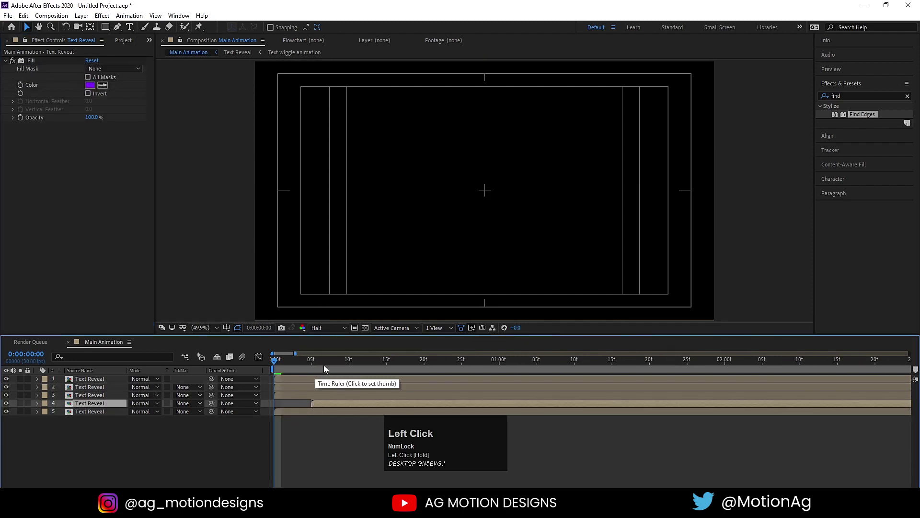
pyautogui.click(348, 360)
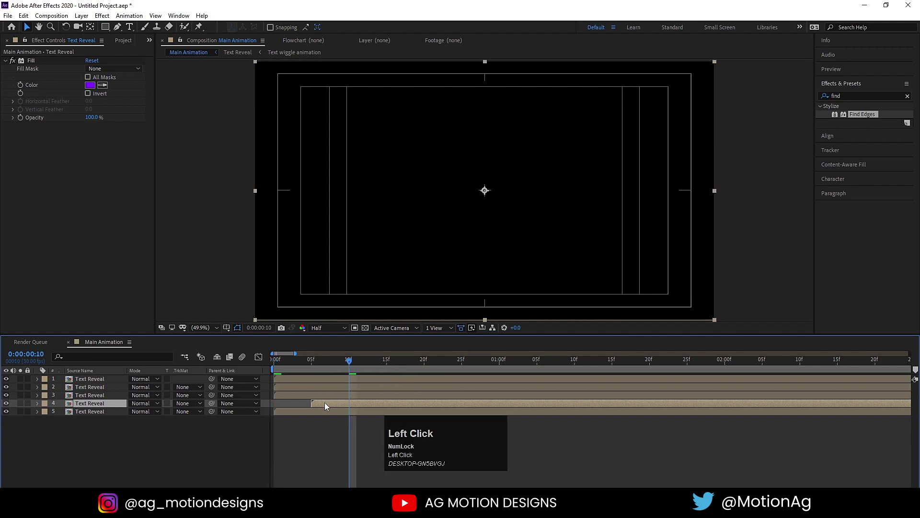
pyautogui.moveTo(324, 402); pyautogui.dragTo(363, 403)
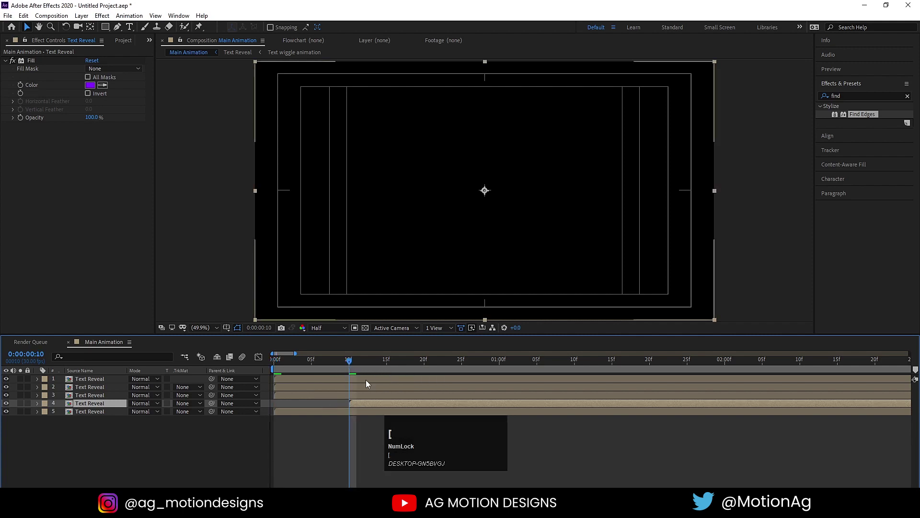
pyautogui.click(423, 361)
pyautogui.click(425, 397)
pyautogui.press('[')
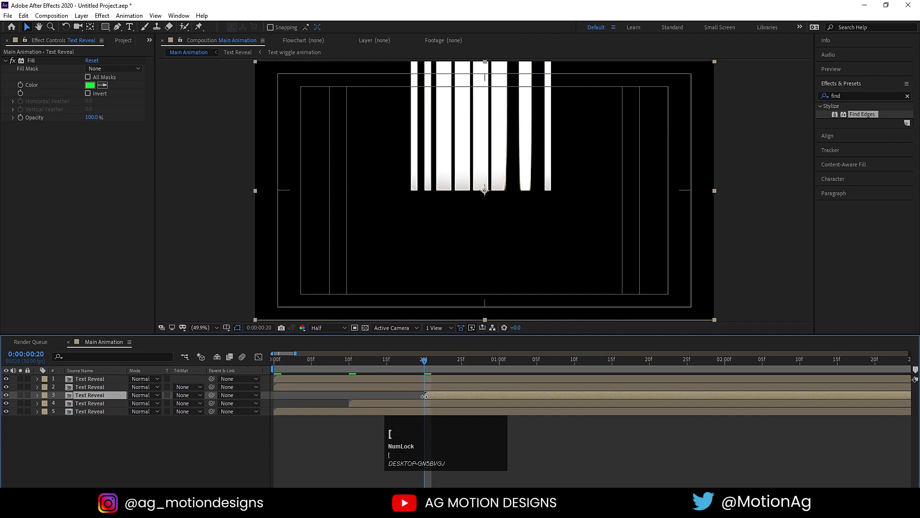
# Step: Offset the second Text Reveal layer to start at 0:00:01:00 and the topmost one at 0:00:01:10
pyautogui.click(499, 361)
pyautogui.click(500, 389)
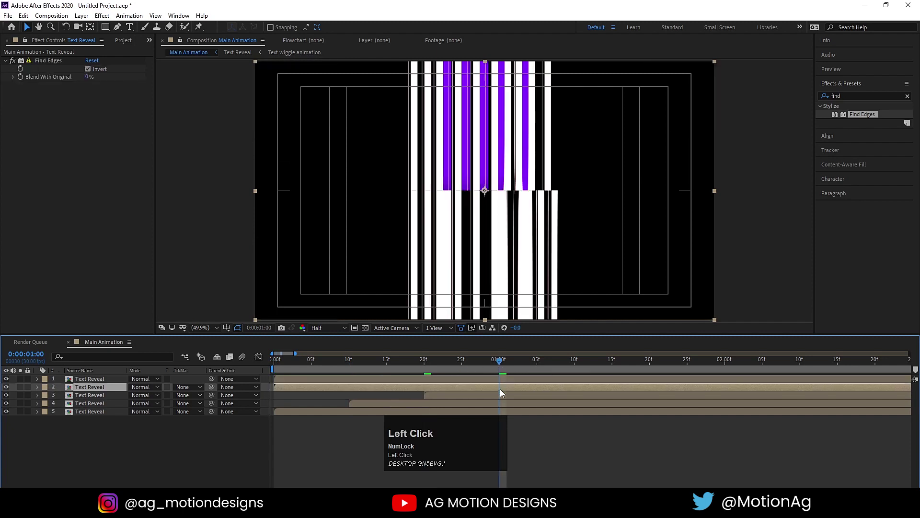
pyautogui.press('[')
pyautogui.click(576, 361)
pyautogui.click(578, 377)
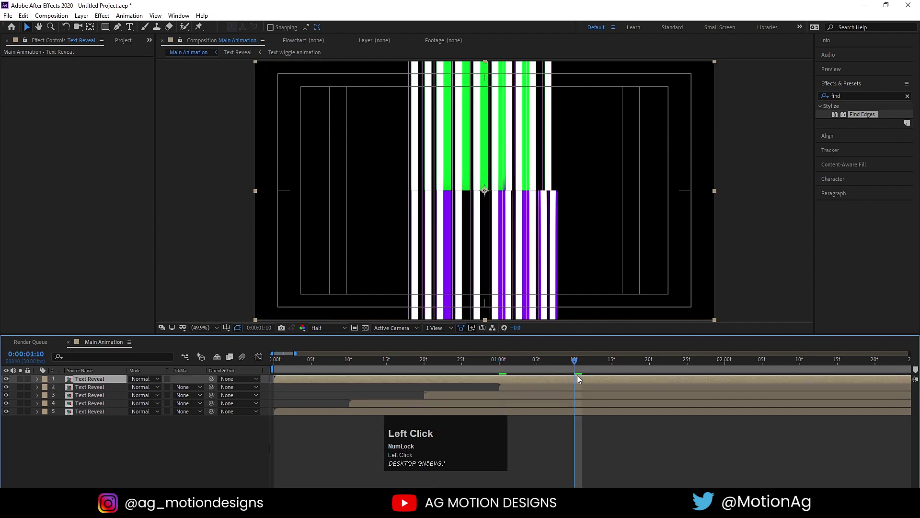
pyautogui.press('[')
# Step: Preview the staggered Text Reveal layers from the start of Main Animation
pyautogui.press('-')
pyautogui.press('-')
pyautogui.press('-')
pyautogui.press('-')
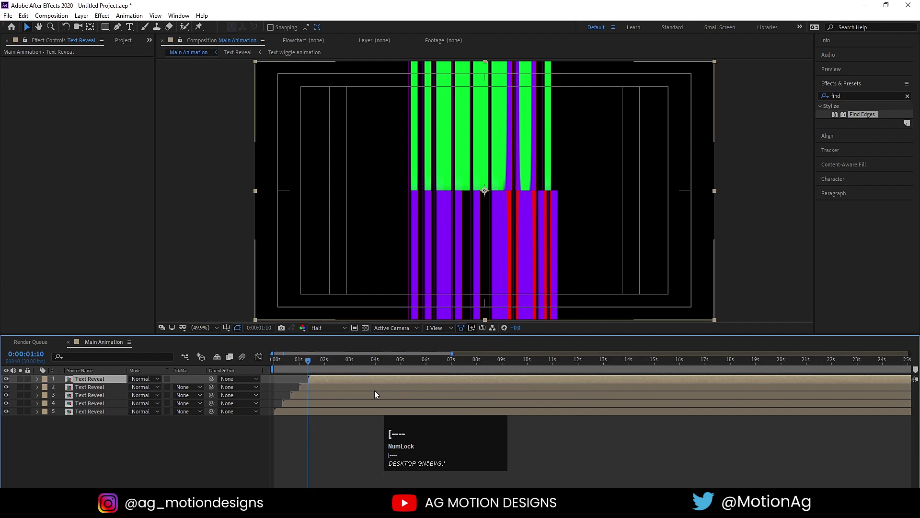
pyautogui.click(278, 360)
pyautogui.press('space')
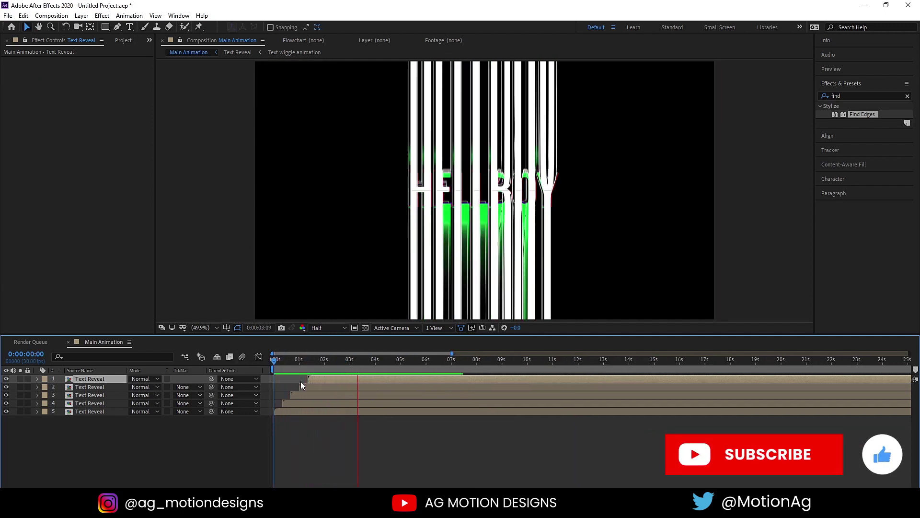
pyautogui.press('space')
pyautogui.click(320, 415)
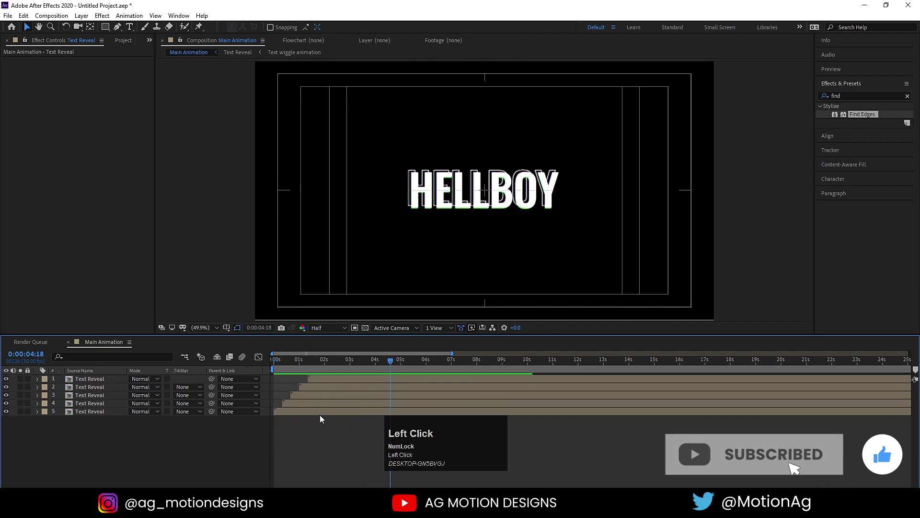
# Step: Open the Text Reveal composition and move the final CC Scale Wipe Center keyframes of both text layers to about 5 seconds
pyautogui.doubleClick(315, 375)
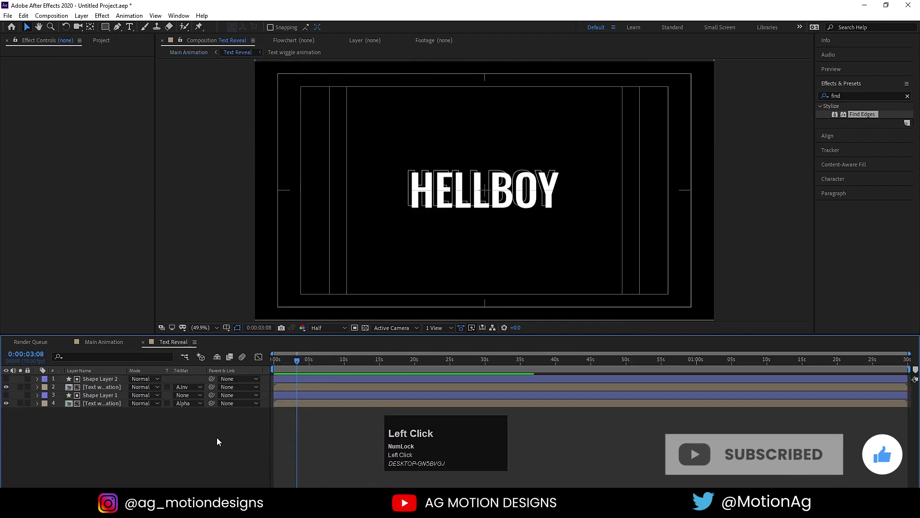
pyautogui.press('u')
pyautogui.moveTo(291, 396); pyautogui.dragTo(316, 462)
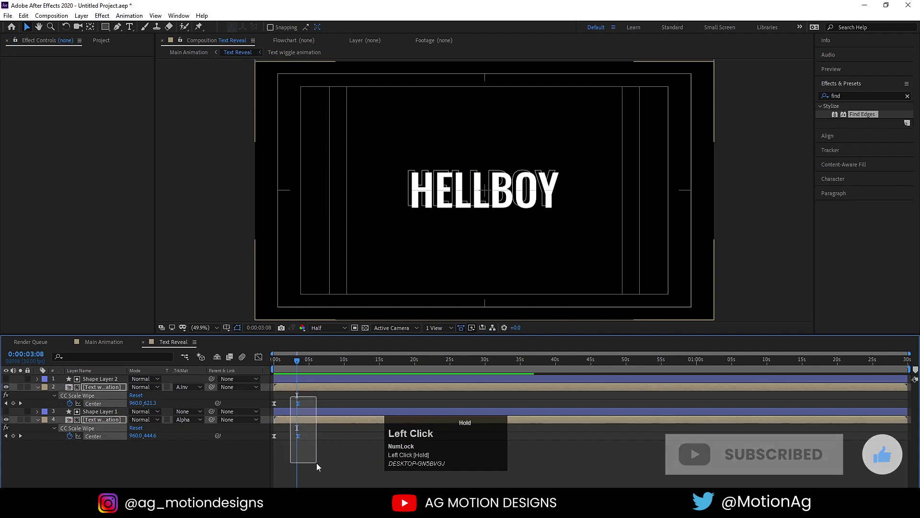
pyautogui.press('=')
pyautogui.press('=')
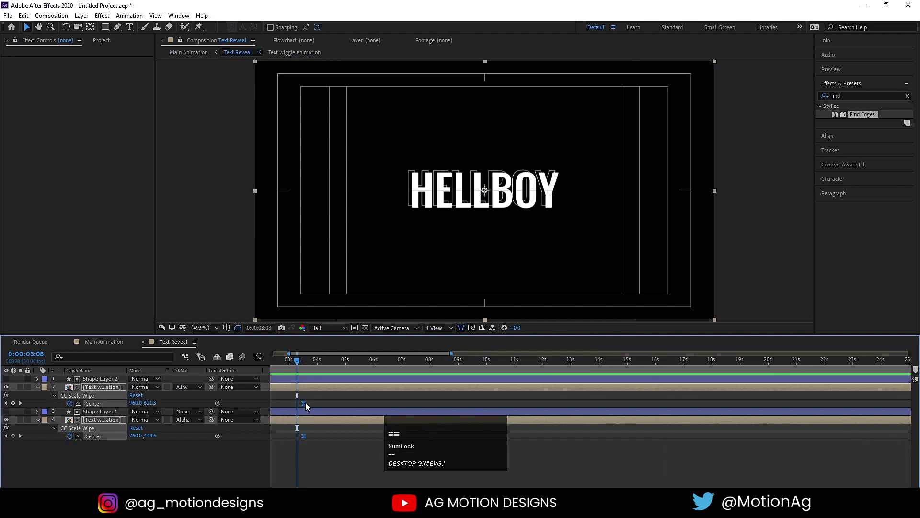
pyautogui.moveTo(306, 402); pyautogui.dragTo(347, 410)
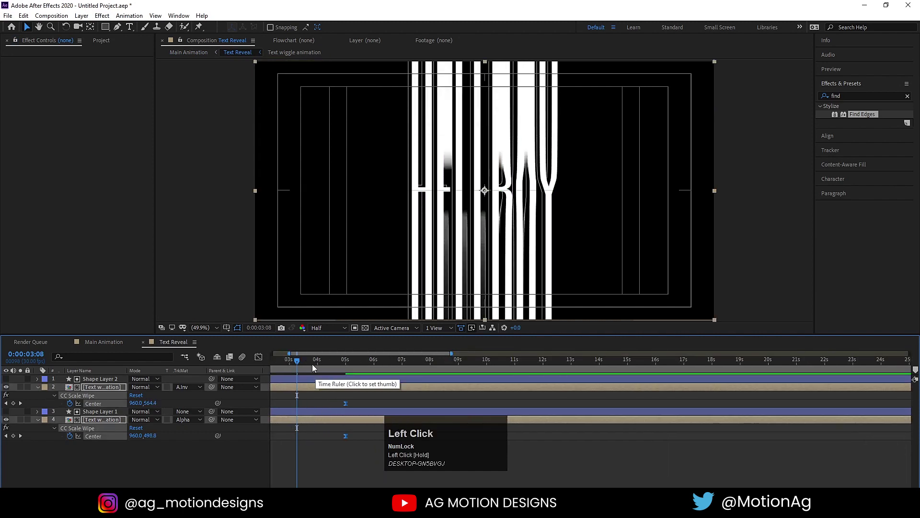
# Step: Preview the wipe in Text Reveal and move both final Center keyframes to about 5.7 seconds
pyautogui.moveTo(312, 363); pyautogui.dragTo(222, 353)
pyautogui.press('space')
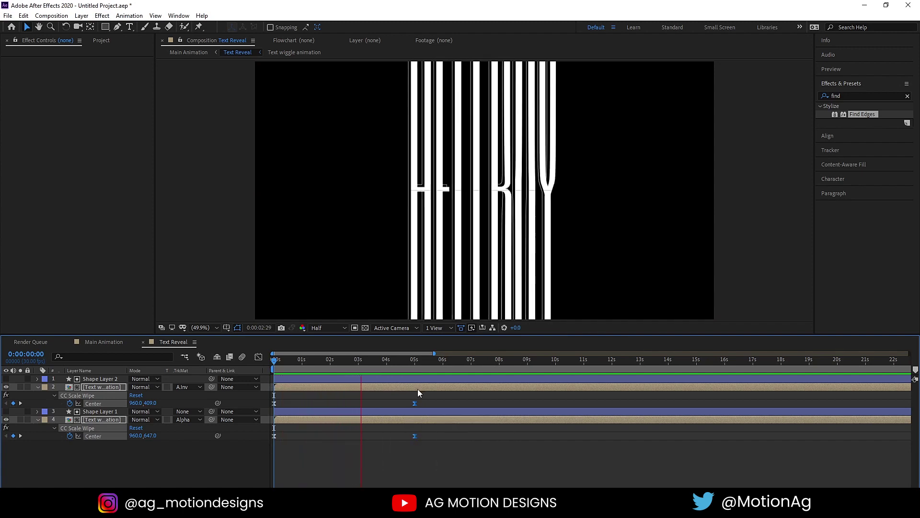
pyautogui.press('space')
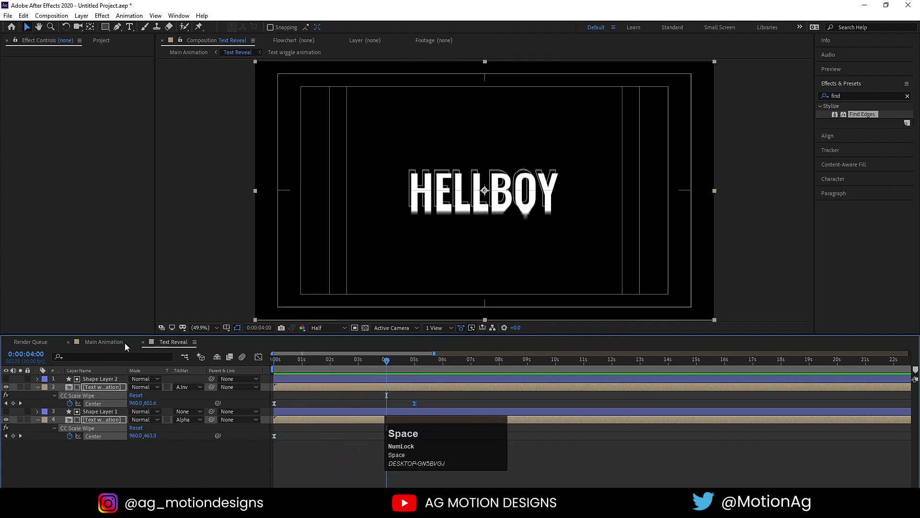
pyautogui.moveTo(415, 403); pyautogui.dragTo(435, 404)
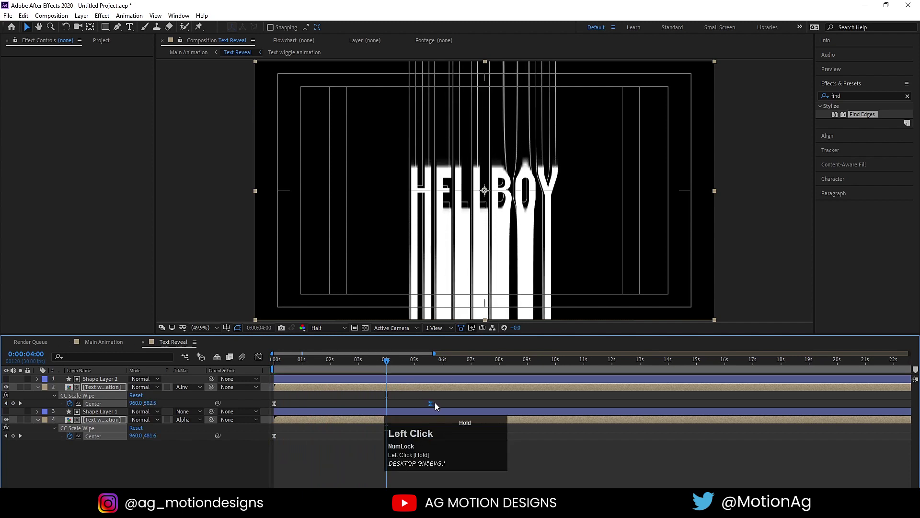
pyautogui.press('space')
pyautogui.click(275, 359)
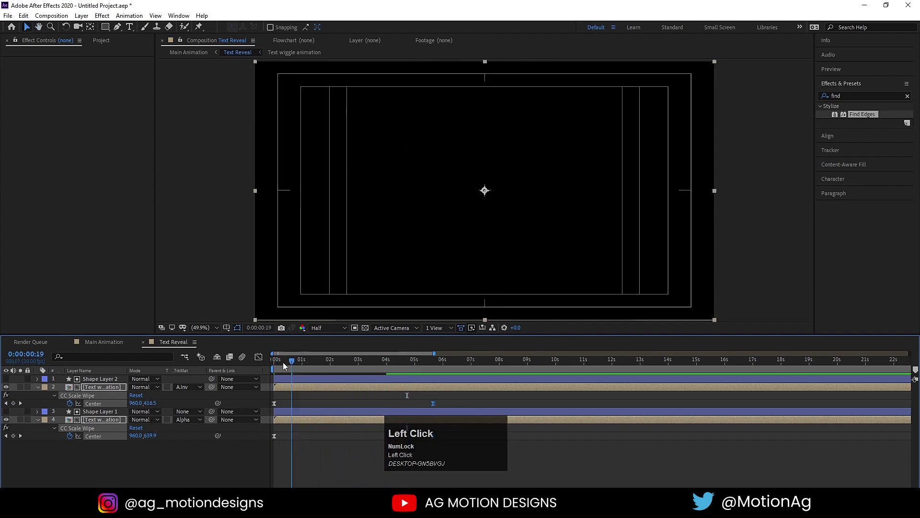
# Step: Return to Main Animation and play it back to check the slower reveal timing
pyautogui.click(103, 342)
pyautogui.press('space')
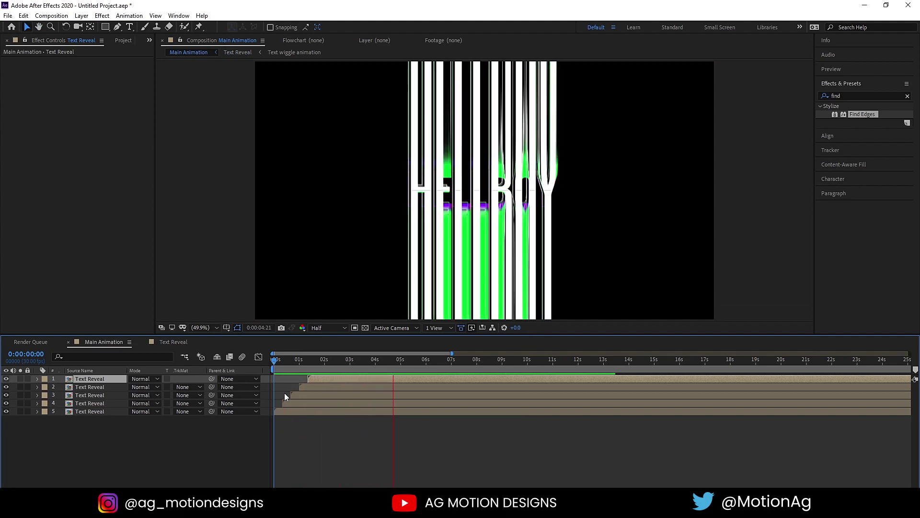
pyautogui.press('space')
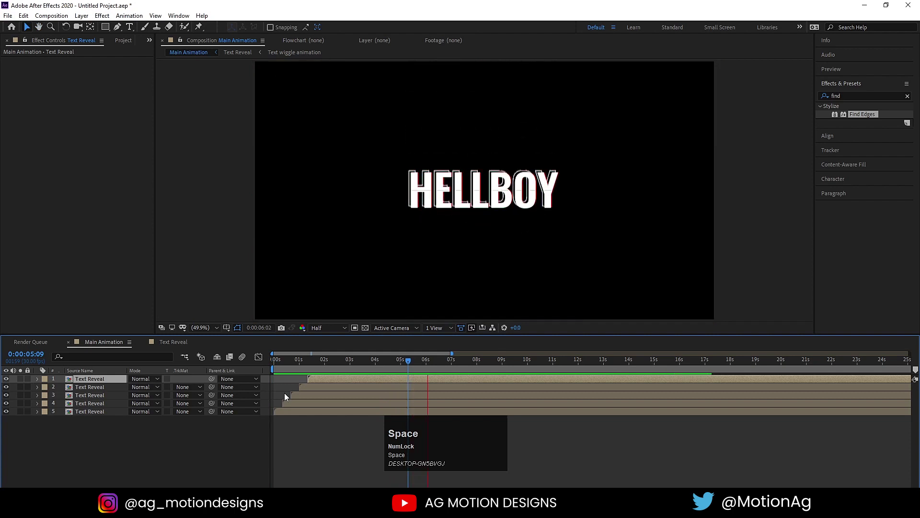
pyautogui.press('space')
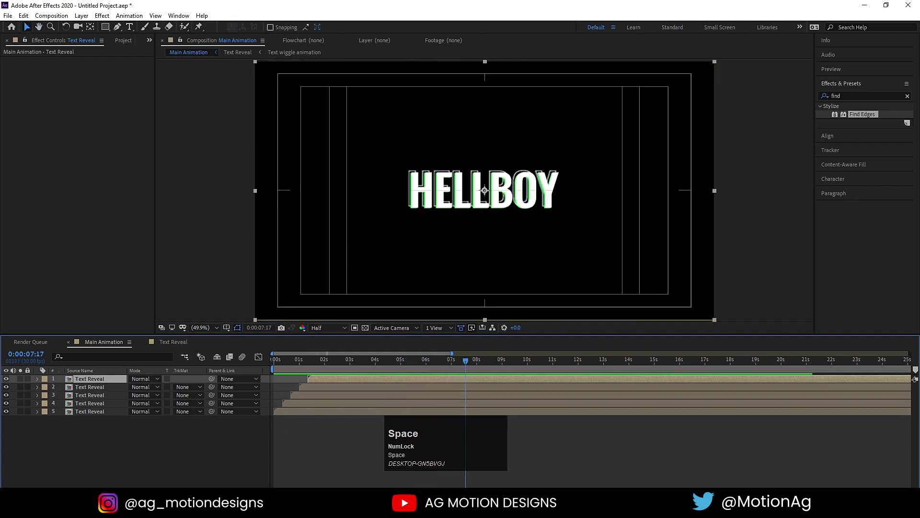
# Step: Add a black 1920 x 1080 px solid named bg to Main Animation, place it beneath all layers and lock it
pyautogui.click(211, 464)
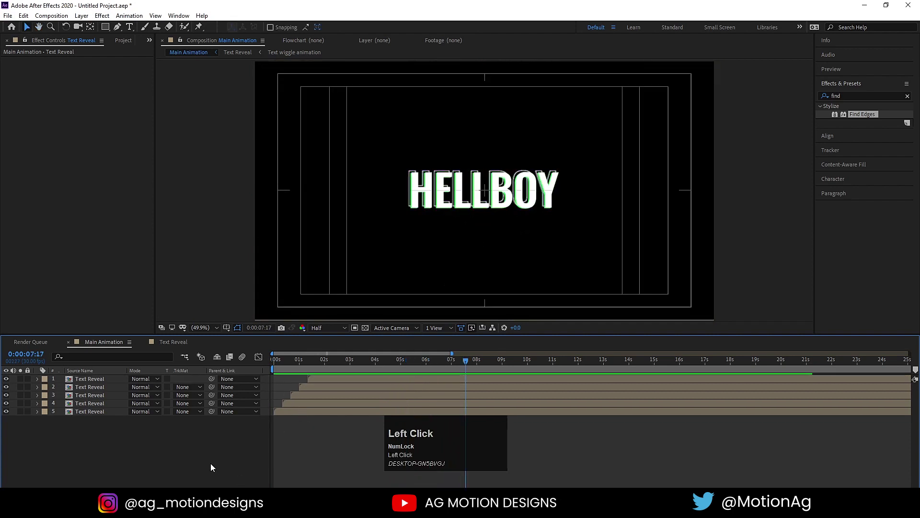
pyautogui.click(143, 342)
pyautogui.hotkey('ctrl', 'y')
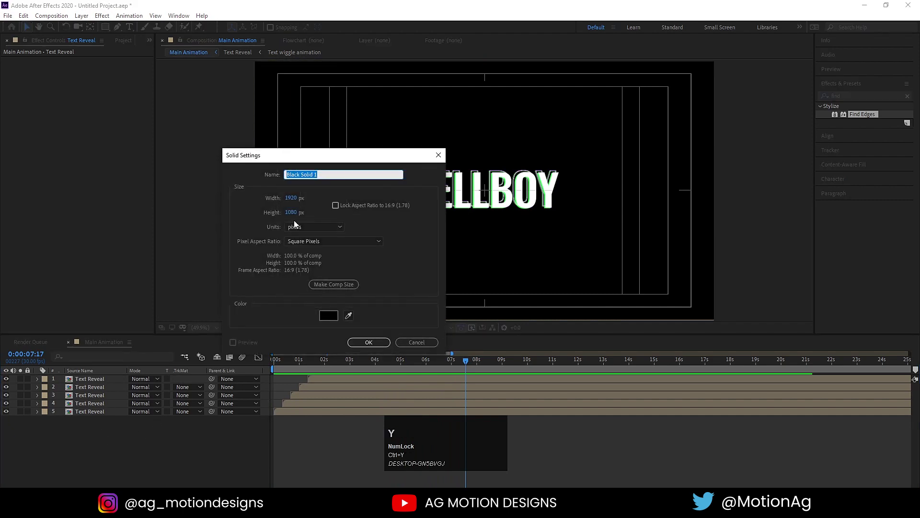
pyautogui.write('bg')
pyautogui.press('Return')
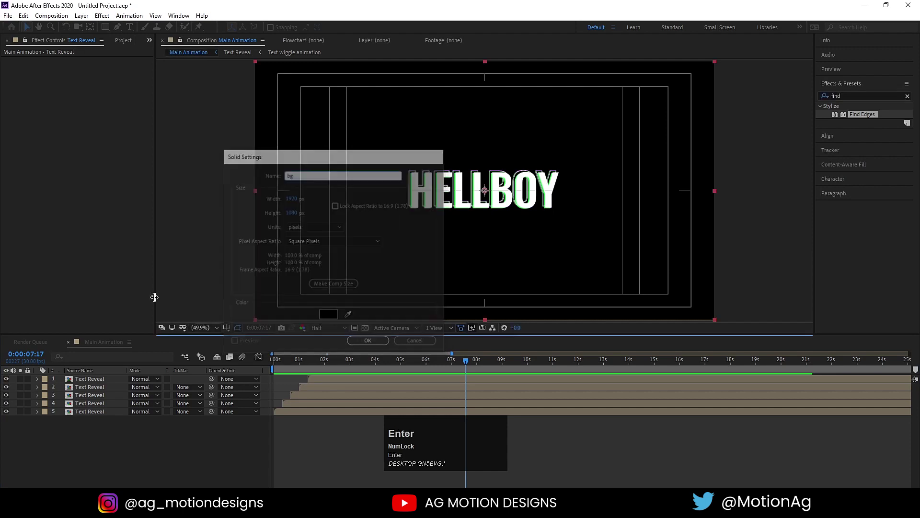
pyautogui.moveTo(83, 379); pyautogui.dragTo(99, 437)
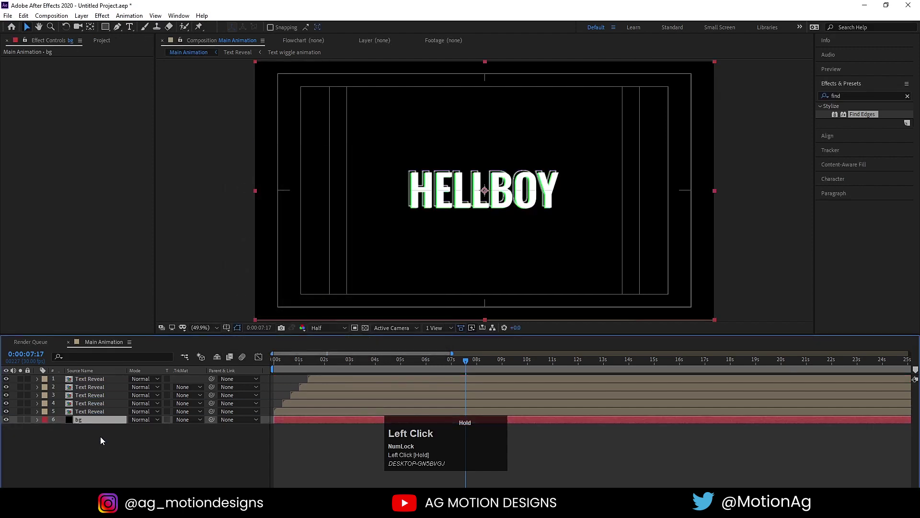
pyautogui.click(28, 419)
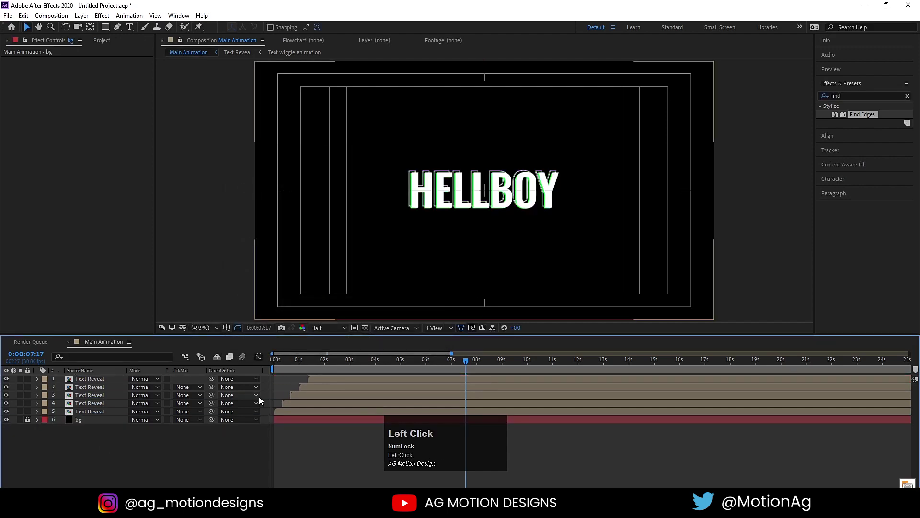
# Step: Play Main Animation from 0:00:00:00 with the bg solid in place
pyautogui.moveTo(284, 361); pyautogui.dragTo(71, 412)
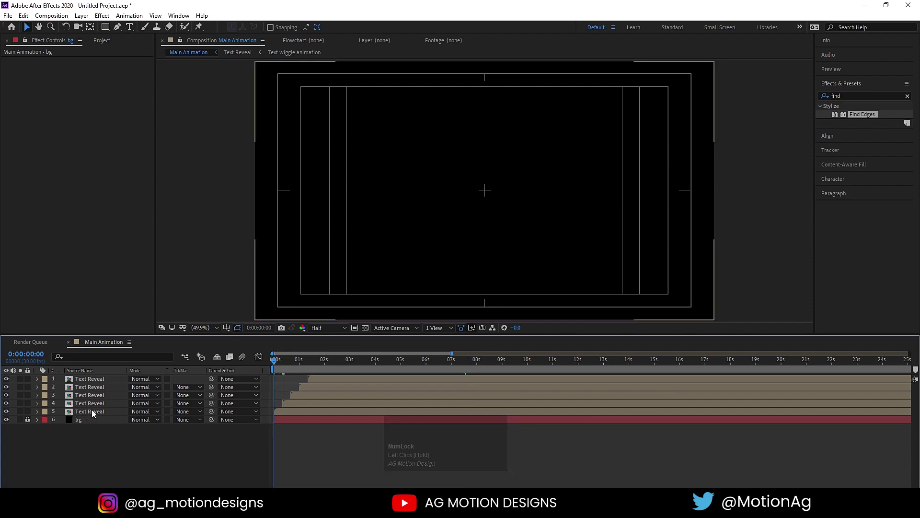
pyautogui.click(93, 412)
pyautogui.click(153, 439)
pyautogui.press('space')
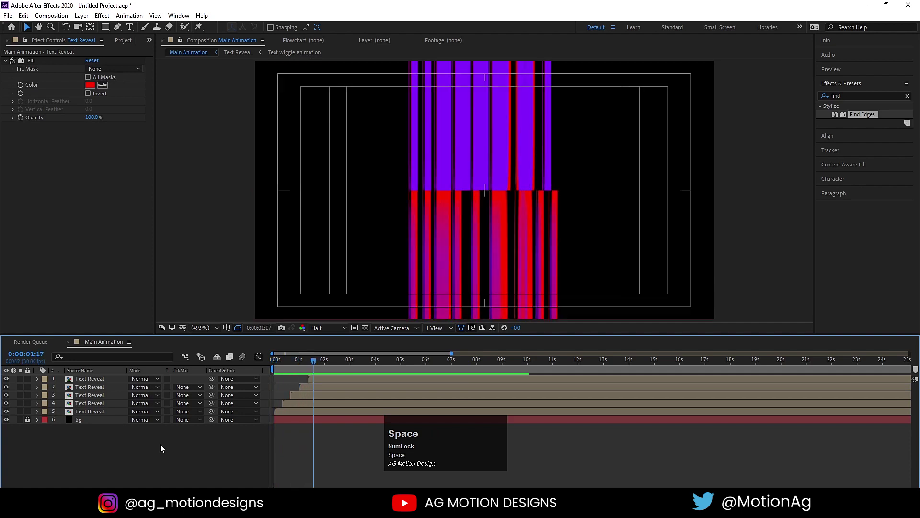
# Step: Add an adjustment layer above all layers in Main Animation and apply the CC Lens effect to it
pyautogui.rightClick(160, 444)
pyautogui.click(202, 339)
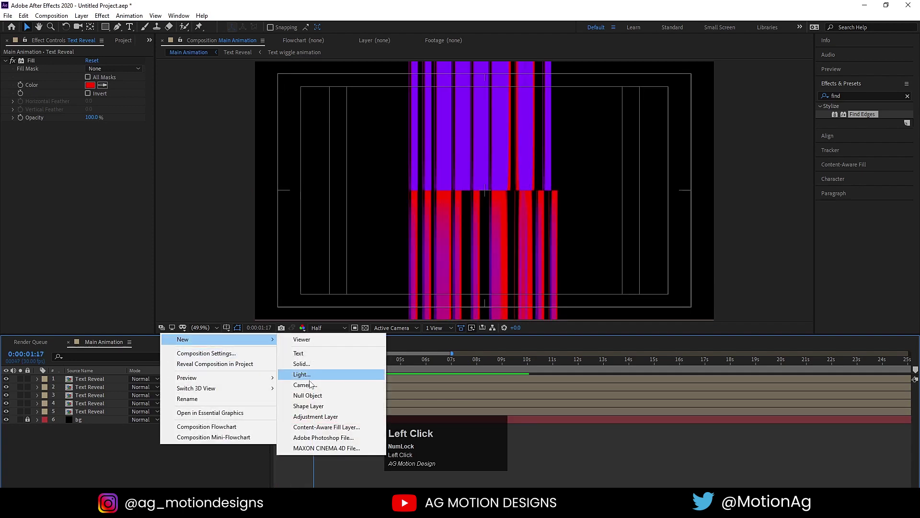
pyautogui.click(314, 416)
pyautogui.click(846, 96)
pyautogui.write('c')
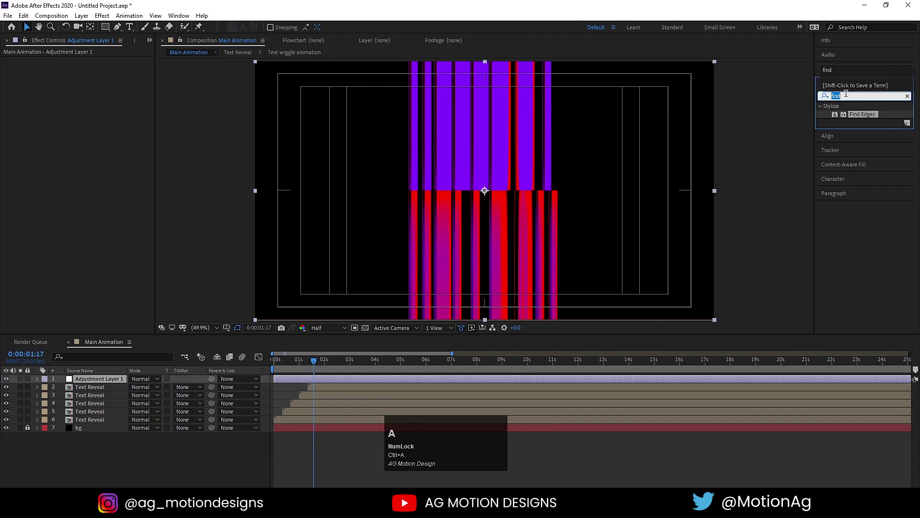
pyautogui.write('c ')
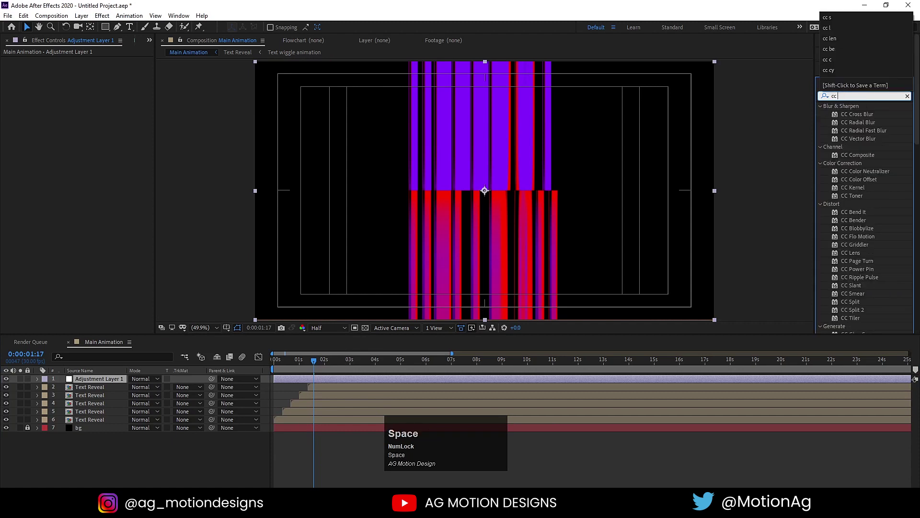
pyautogui.write('len')
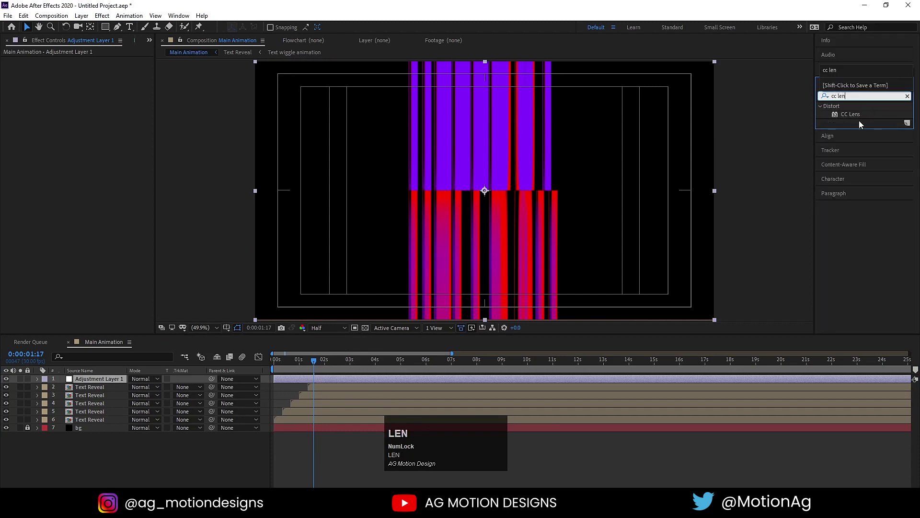
pyautogui.doubleClick(855, 116)
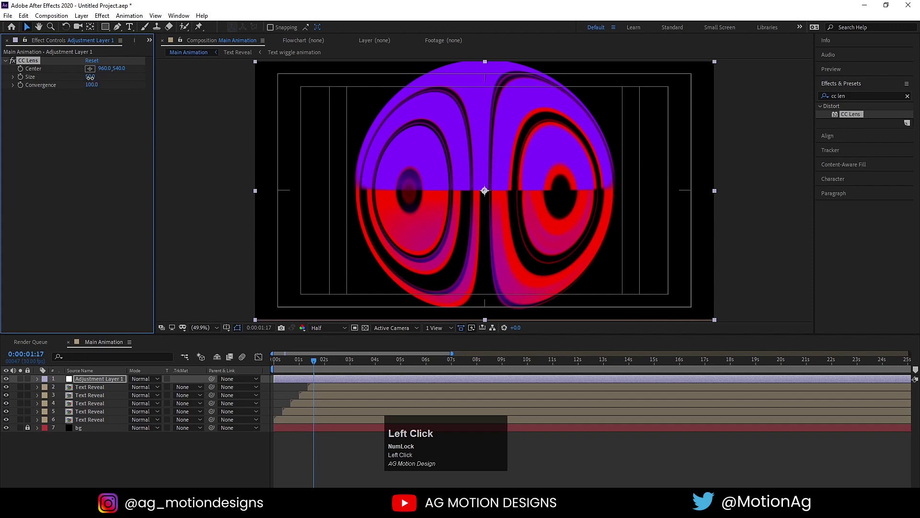
# Step: Tune the CC Lens Size to 113 and play back Main Animation to check the distortion
pyautogui.moveTo(90, 78); pyautogui.dragTo(116, 79)
pyautogui.press('space')
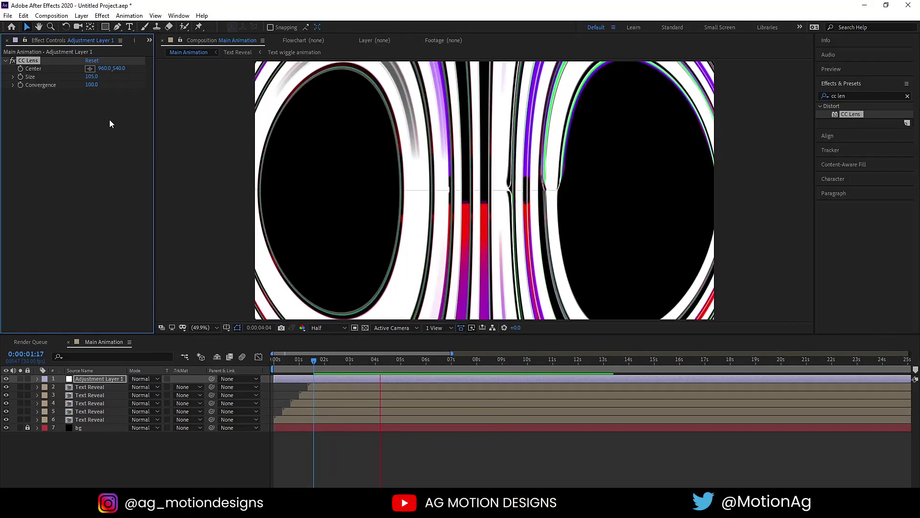
pyautogui.press('space')
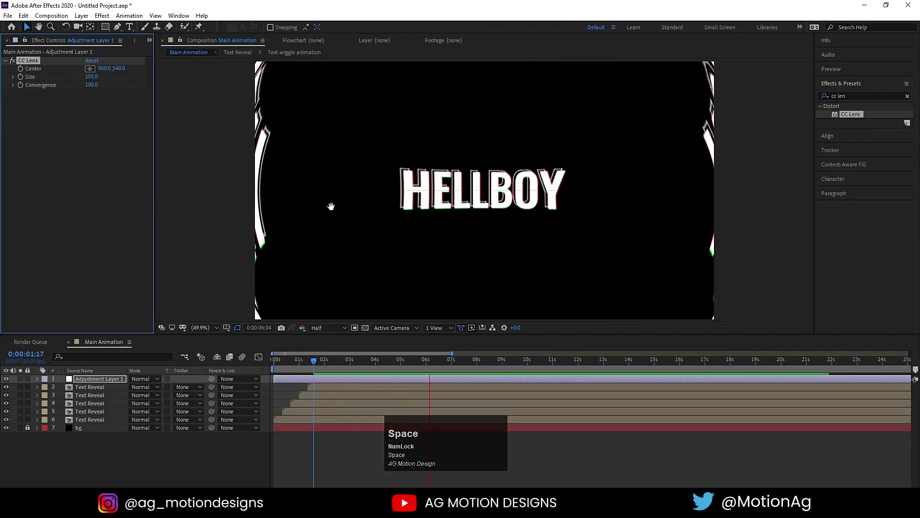
pyautogui.moveTo(95, 77); pyautogui.dragTo(98, 76)
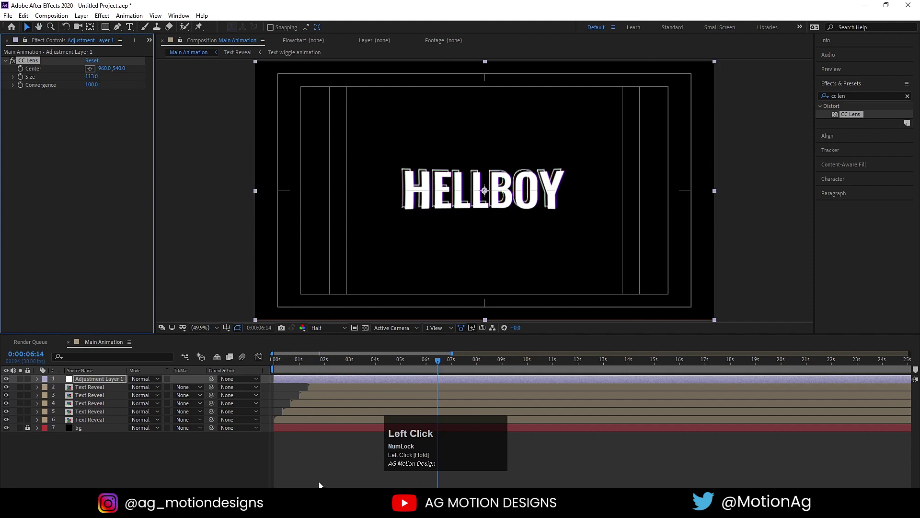
pyautogui.moveTo(291, 361); pyautogui.dragTo(261, 361)
pyautogui.press('space')
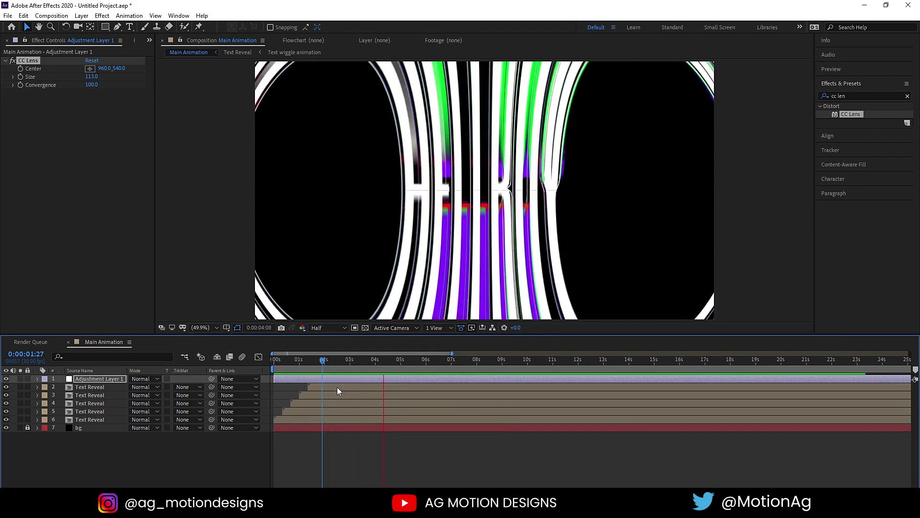
pyautogui.press('space')
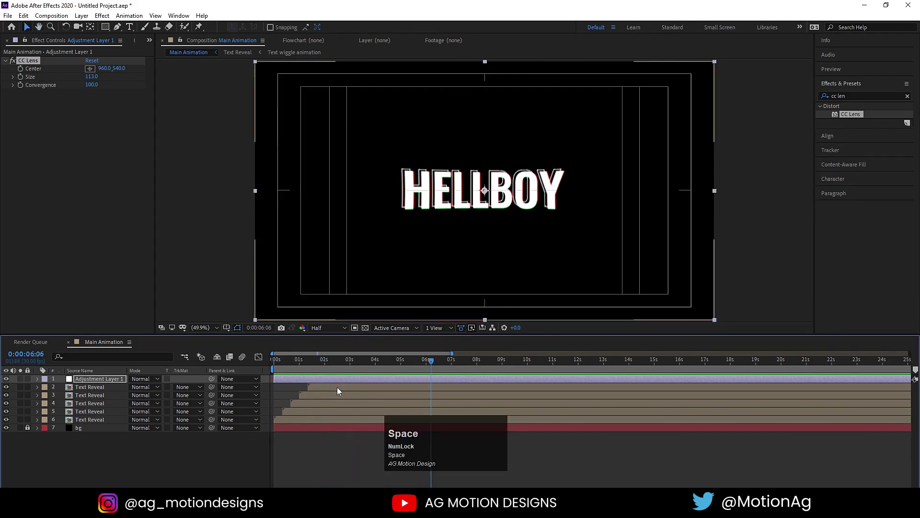
# Step: Add a null object to Main Animation and place it directly beneath the adjustment layer
pyautogui.click(127, 454)
pyautogui.rightClick(126, 454)
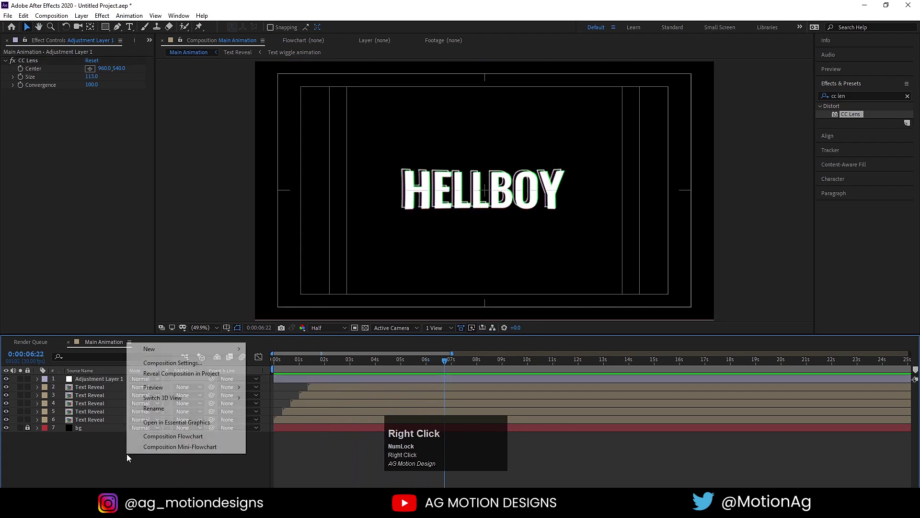
pyautogui.moveTo(151, 349)
pyautogui.click(275, 405)
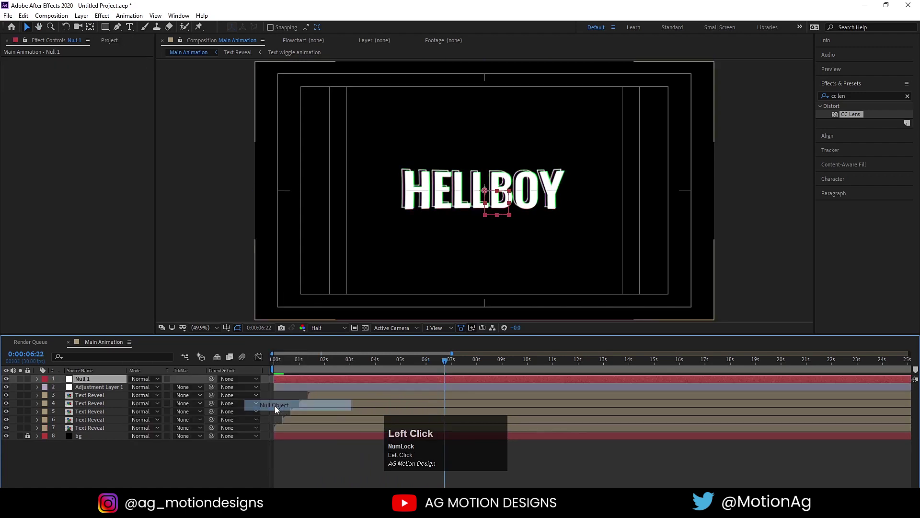
pyautogui.moveTo(91, 378); pyautogui.dragTo(108, 393)
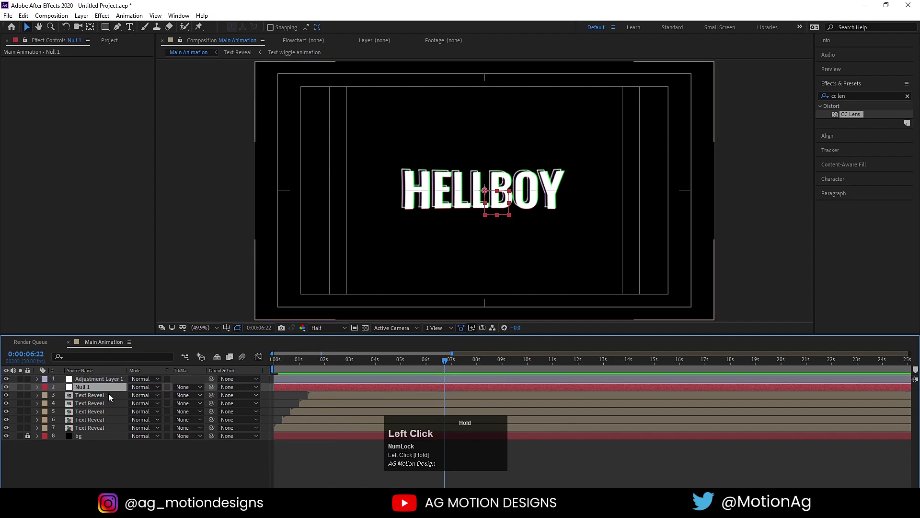
# Step: Parent all five Text Reveal layers to Null 1
pyautogui.click(90, 395)
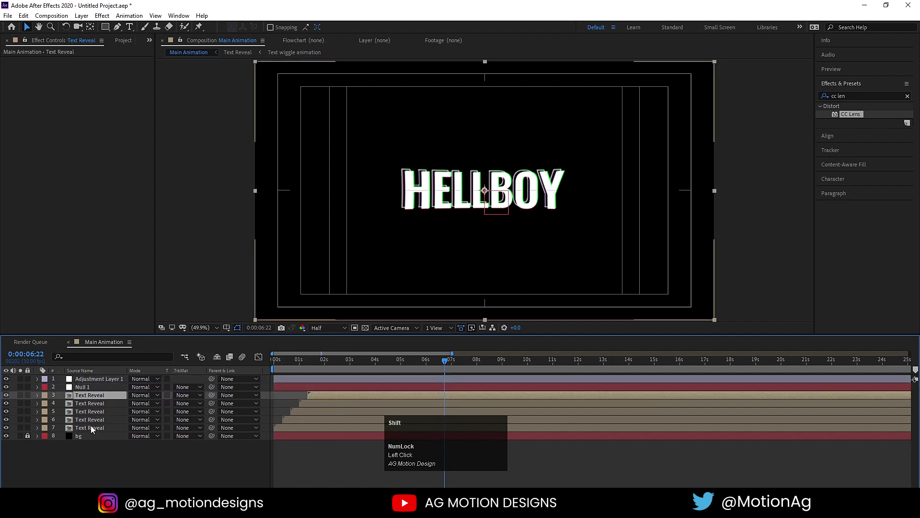
pyautogui.keyDown('shift'); pyautogui.click(90, 426); pyautogui.keyUp('shift')
pyautogui.moveTo(212, 395); pyautogui.dragTo(81, 388)
# Step: Set Scale and Rotation keyframes on Null 1 at 0:00:06:22 and reveal both keyframed properties
pyautogui.click(81, 388)
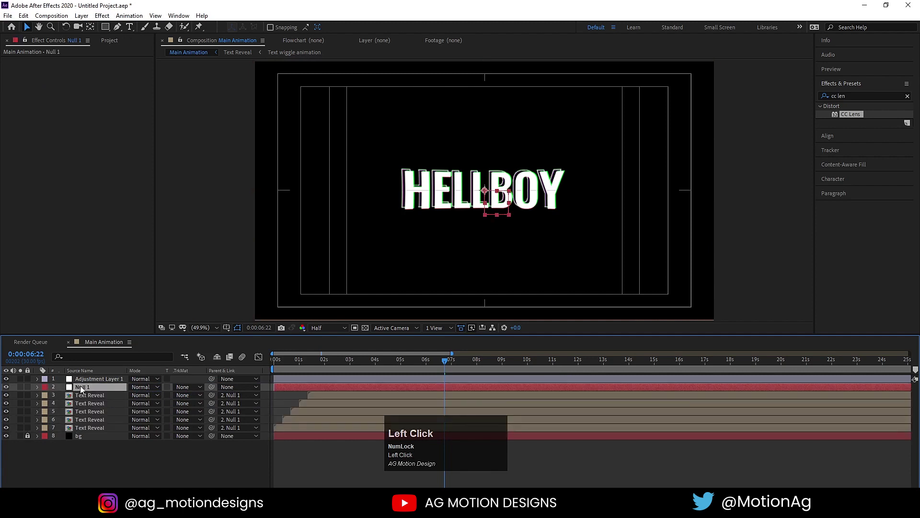
pyautogui.press('s')
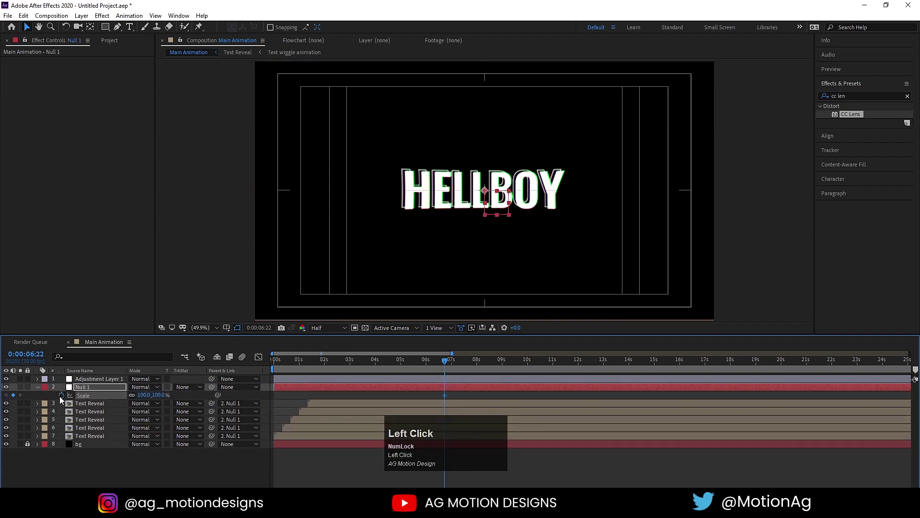
pyautogui.press('r')
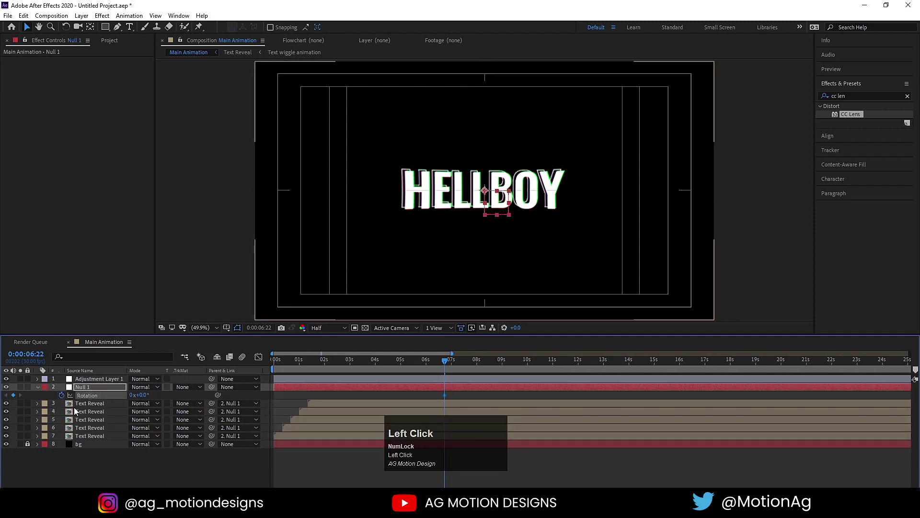
pyautogui.press('u')
# Step: Keyframe the null's Scale at 124% and Rotation at -44° at 0:00:03:06, and move both keyframes to about 0.6 seconds
pyautogui.moveTo(428, 360); pyautogui.dragTo(355, 362)
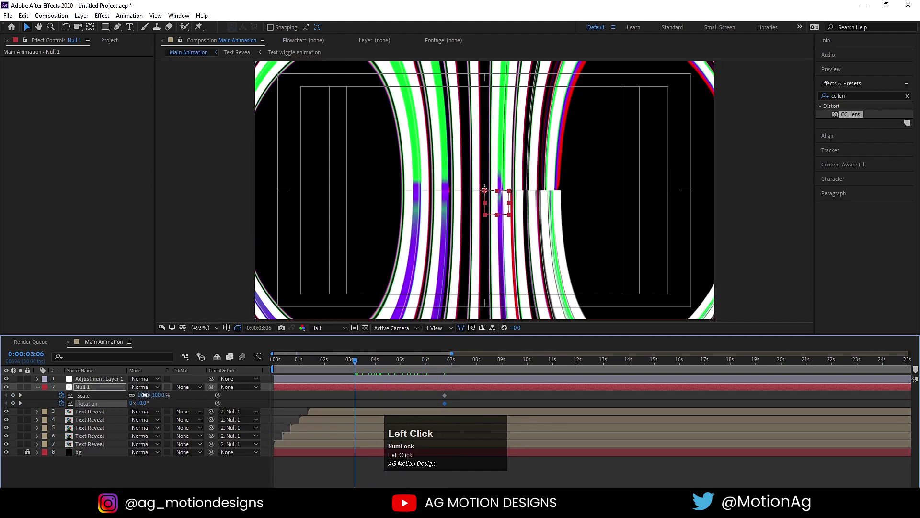
pyautogui.moveTo(144, 394); pyautogui.dragTo(120, 403)
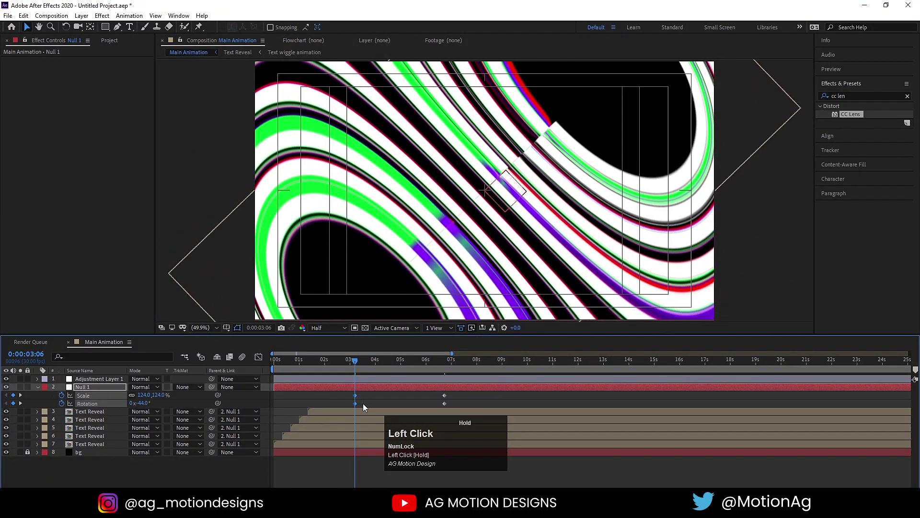
pyautogui.moveTo(355, 395); pyautogui.dragTo(289, 394)
# Step: Play Main Animation from the start to check the null's scaling and rotation
pyautogui.press('space')
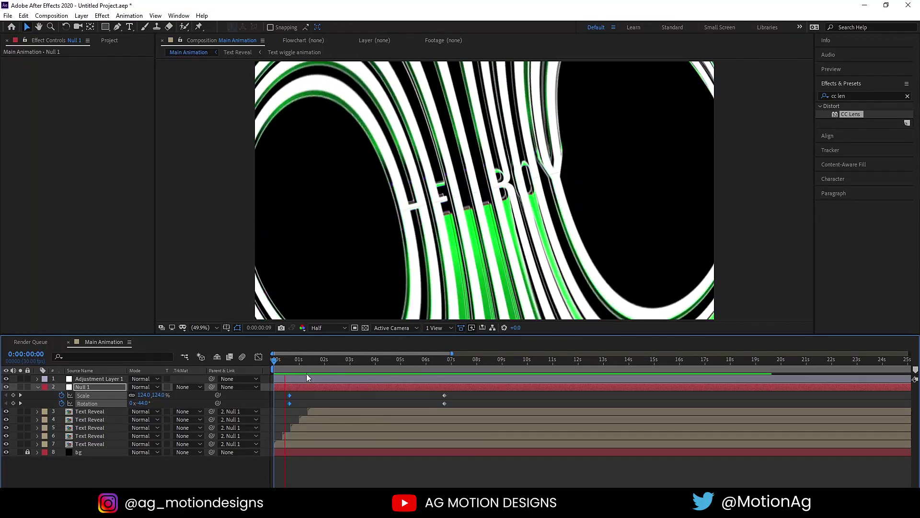
pyautogui.press('space')
pyautogui.press('-')
pyautogui.press('Num_Lock')
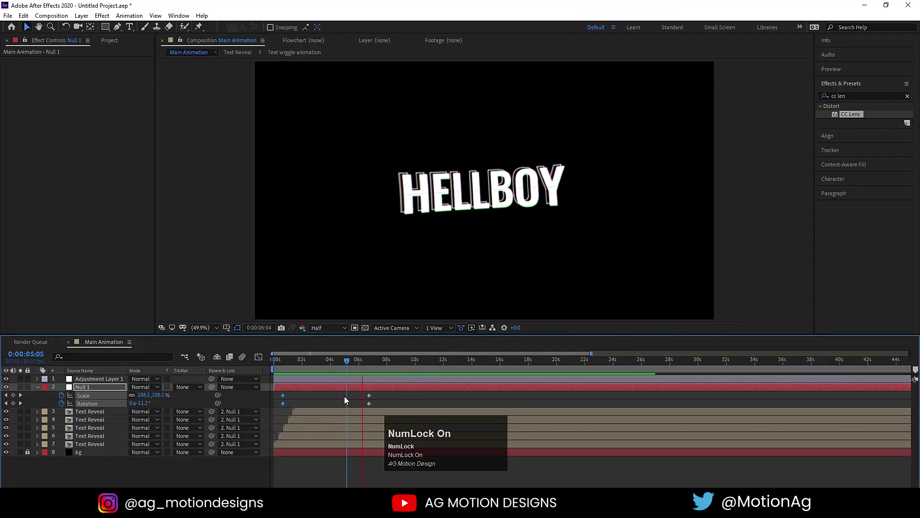
pyautogui.press('space')
# Step: Set the null's first Scale keyframe at 0:00:00:18 to 165% and preview the animation
pyautogui.click(286, 360)
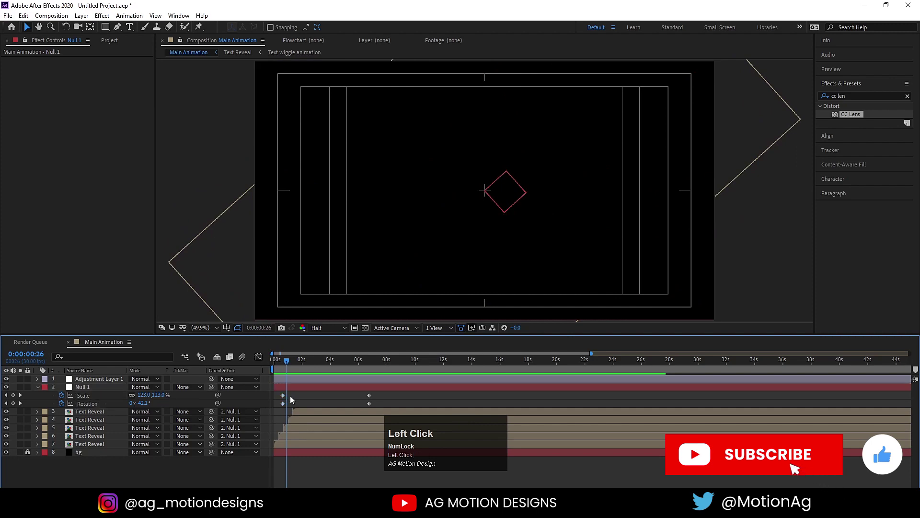
pyautogui.click(282, 359)
pyautogui.moveTo(144, 395); pyautogui.dragTo(164, 394)
pyautogui.press('space')
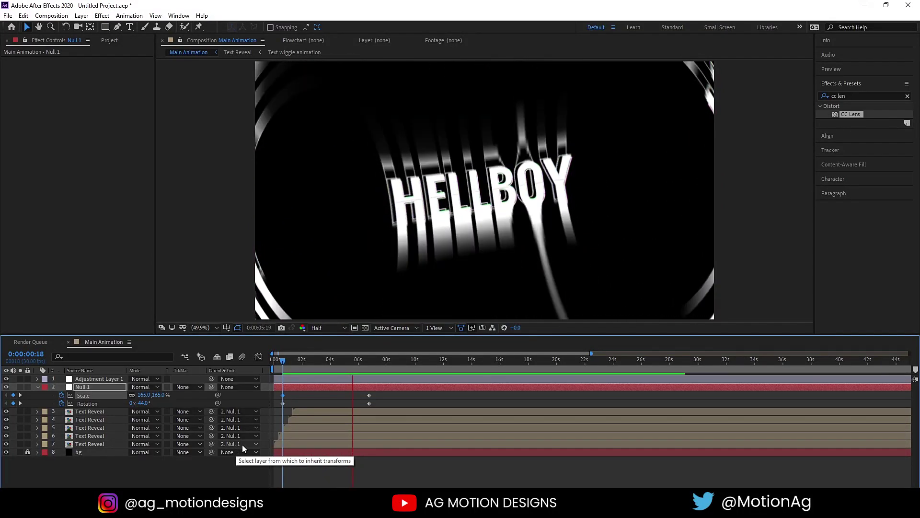
pyautogui.press('space')
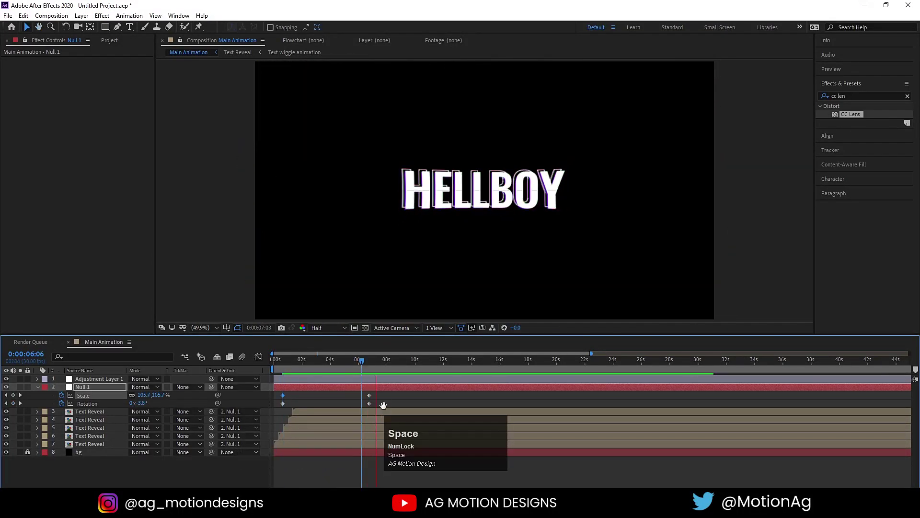
# Step: Apply Easy Ease to the null's final Scale and Rotation keyframes and preview how the motion settles
pyautogui.moveTo(375, 396); pyautogui.dragTo(358, 401)
pyautogui.press('F9')
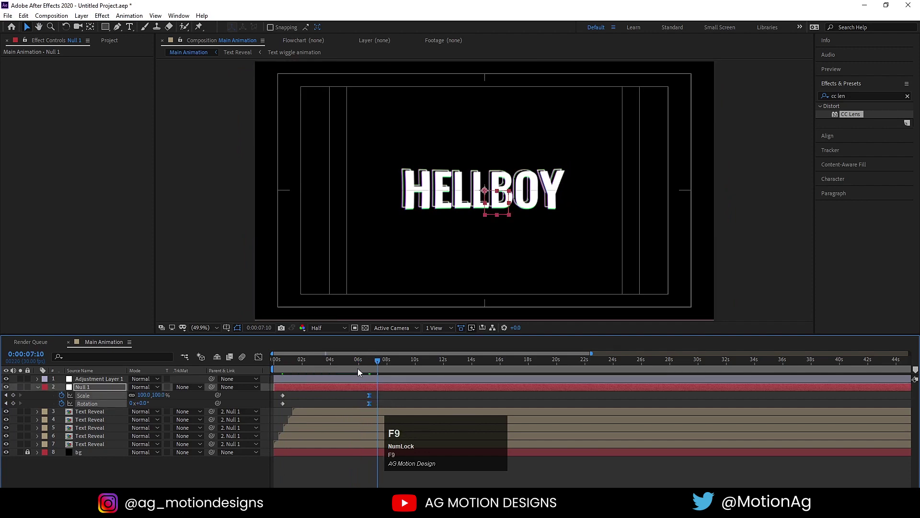
pyautogui.click(351, 360)
pyautogui.press('space')
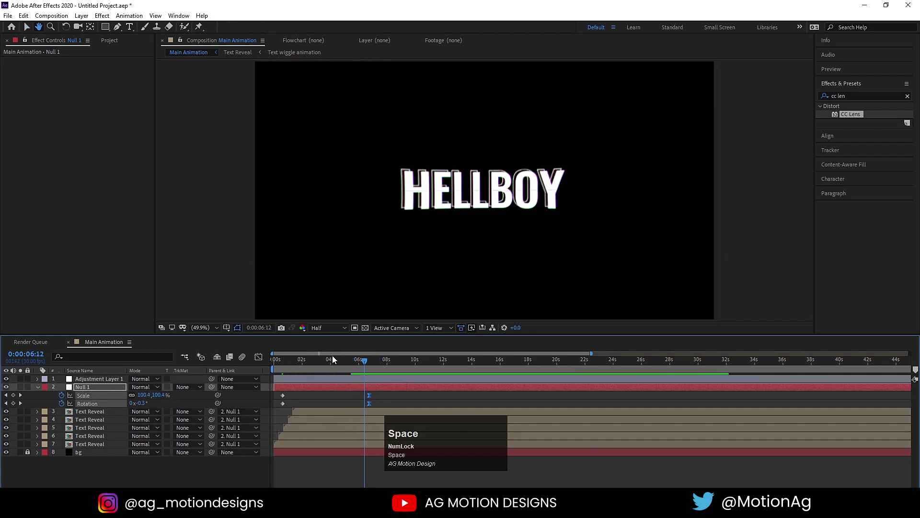
pyautogui.press('space')
# Step: Play the whole title animation from 0:00:00:00 to review the eased rotation and lens distortion
pyautogui.press('Home')
pyautogui.press('space')
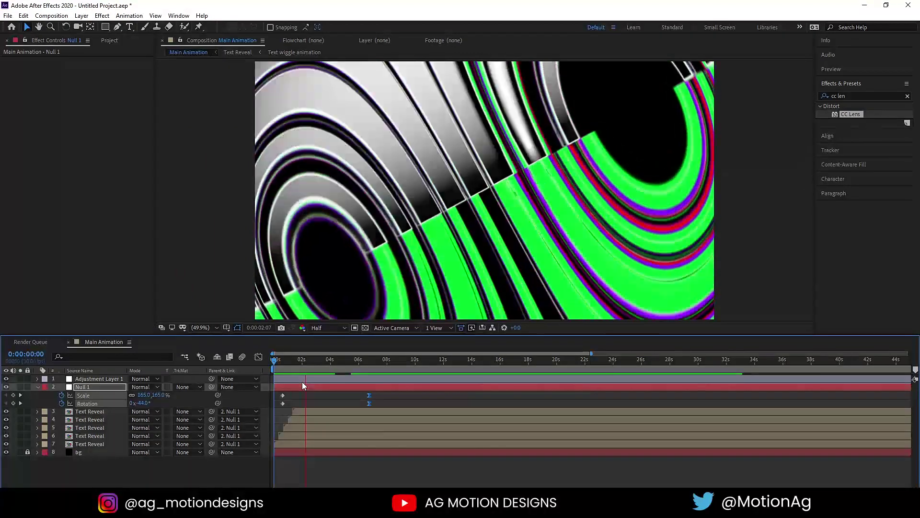
pyautogui.press('space')
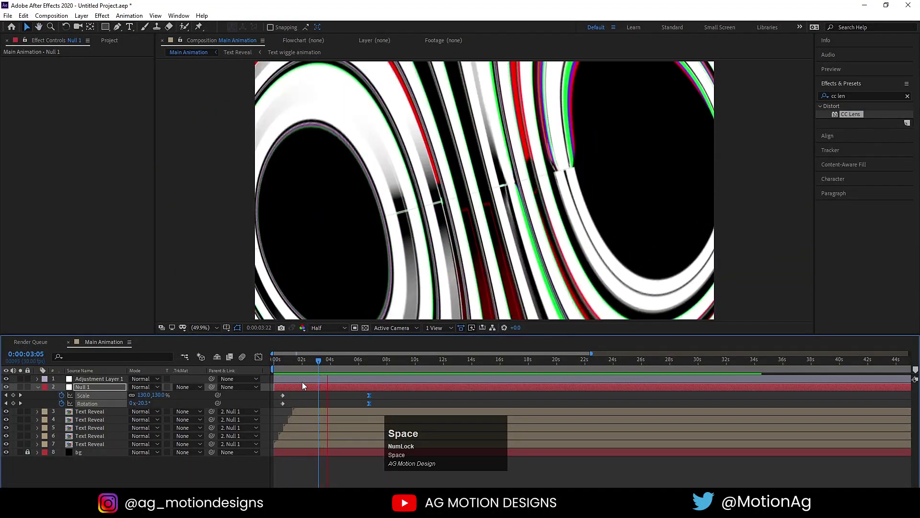
pyautogui.press('space')
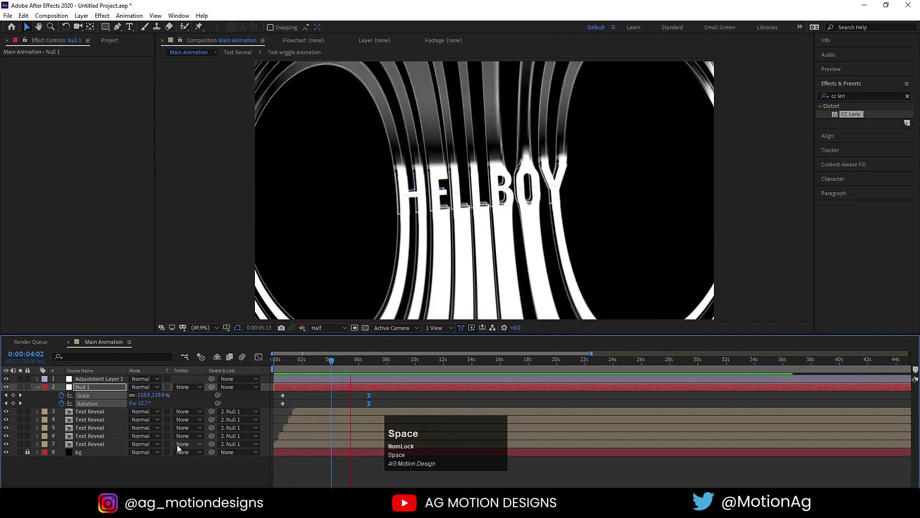
pyautogui.press('space')
pyautogui.press('space')
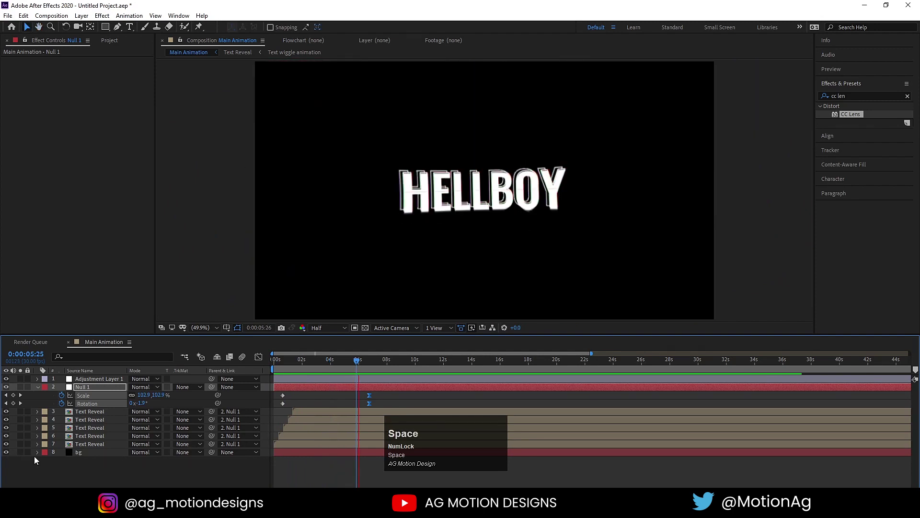
pyautogui.press('space')
pyautogui.press('space')
# Step: Create a 1920 x 1080 px, 30 fps composition named fractal and add a black solid to it
pyautogui.click(87, 467)
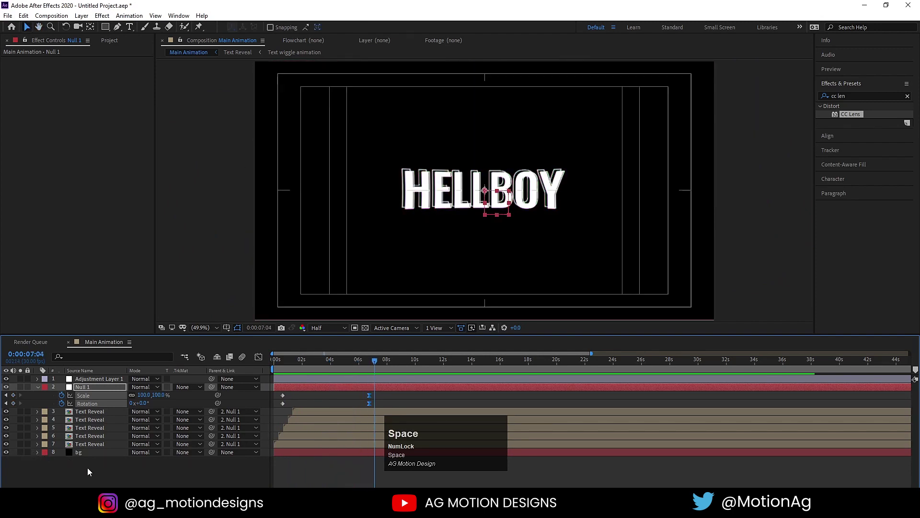
pyautogui.hotkey('ctrl', 'n')
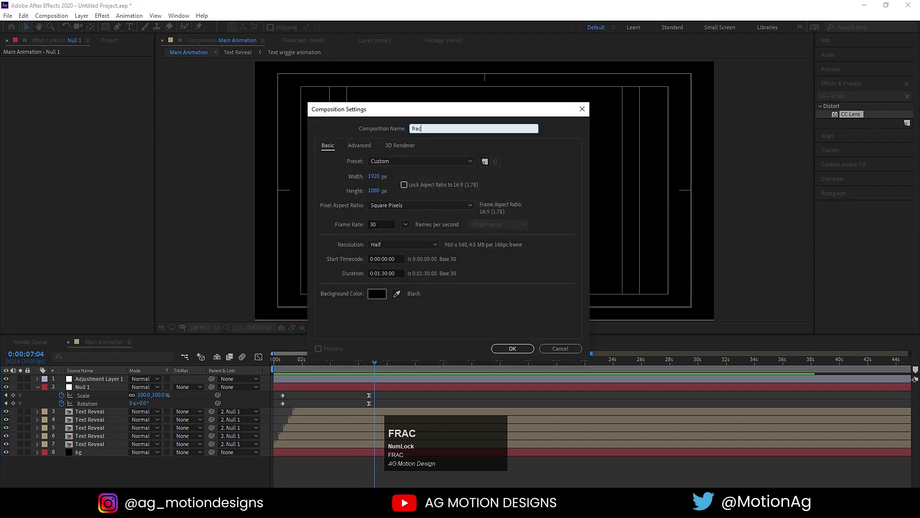
pyautogui.press('Return')
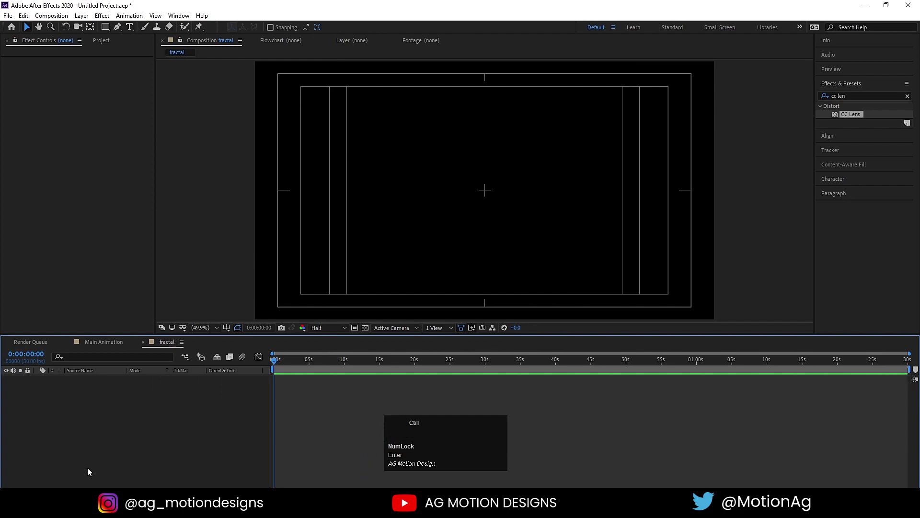
pyautogui.hotkey('ctrl', 'y')
pyautogui.press('Return')
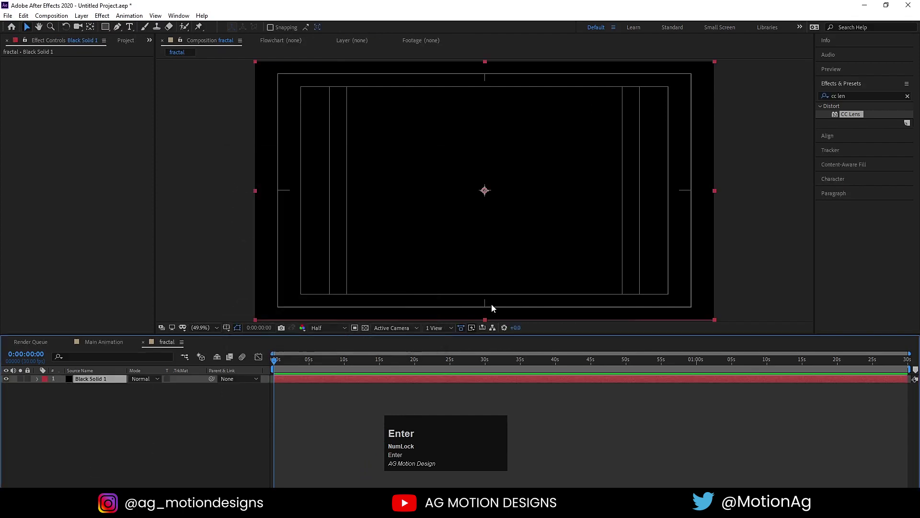
# Step: Apply Fractal Noise to the black solid with Contrast 830 and Brightness -291
pyautogui.click(857, 92)
pyautogui.write('frac')
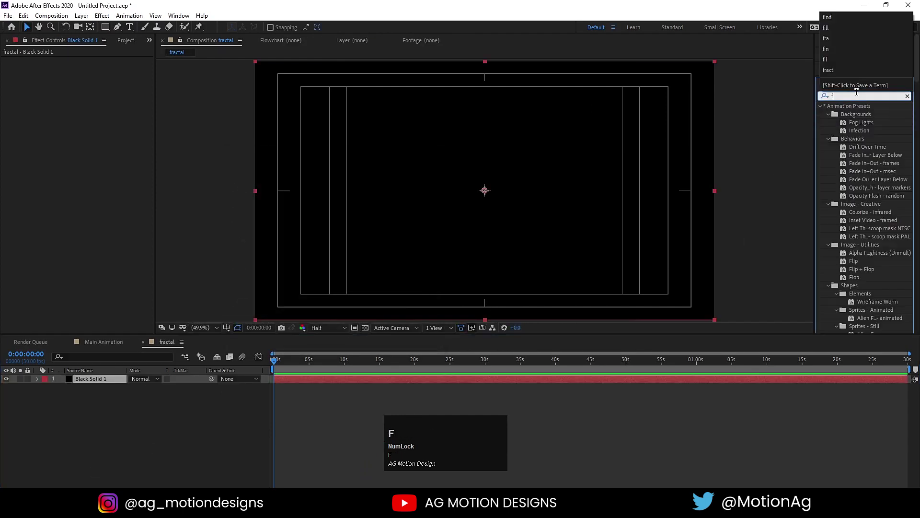
pyautogui.doubleClick(861, 171)
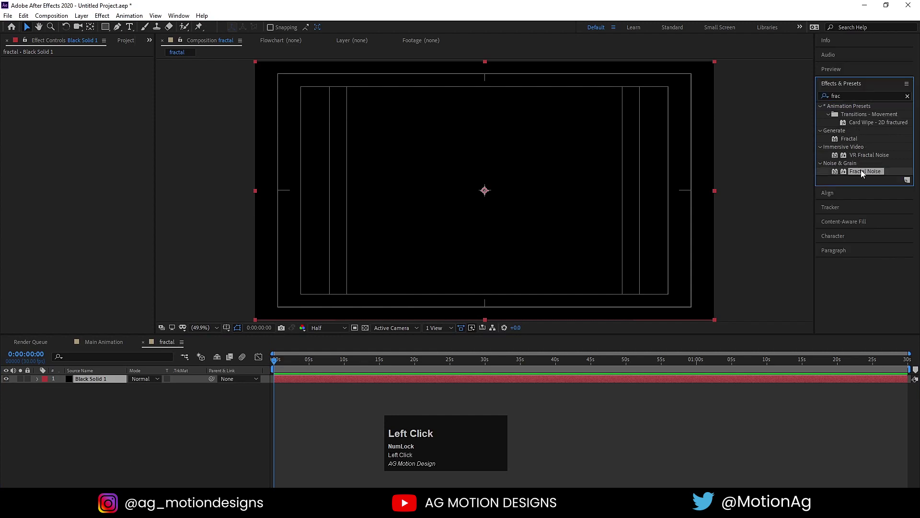
pyautogui.moveTo(94, 94); pyautogui.dragTo(2, 101)
pyautogui.moveTo(92, 101); pyautogui.dragTo(40, 99)
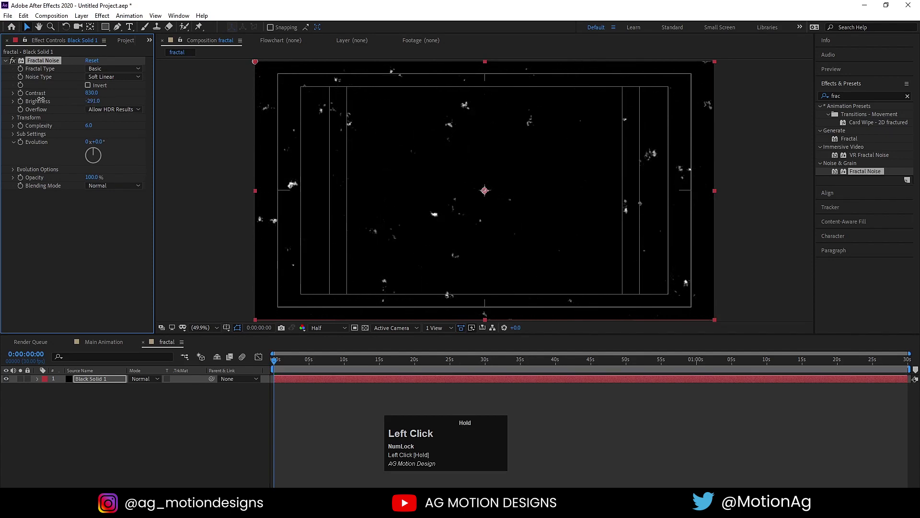
# Step: Add the expression time*100 to the Fractal Noise Evolution, preview the moving specks and collapse the layer's properties
pyautogui.keyDown('alt'); pyautogui.click(20, 142); pyautogui.keyUp('alt')
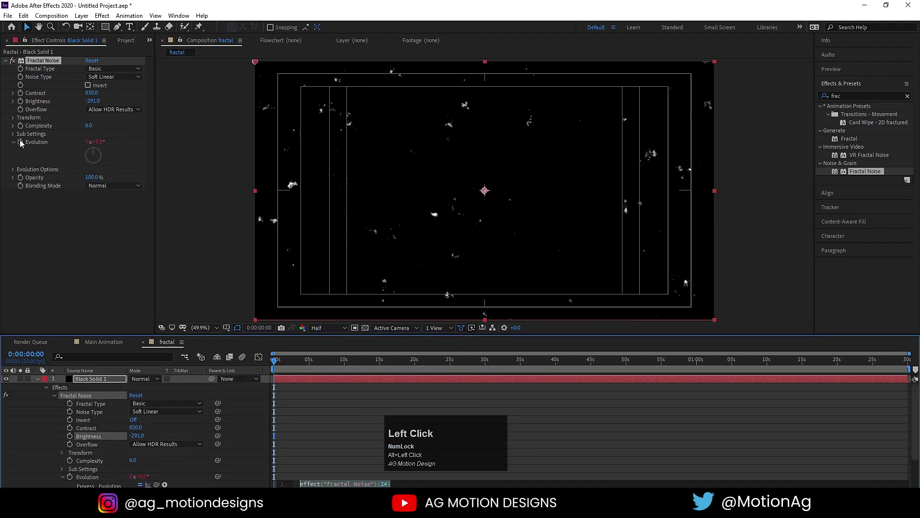
pyautogui.write('time')
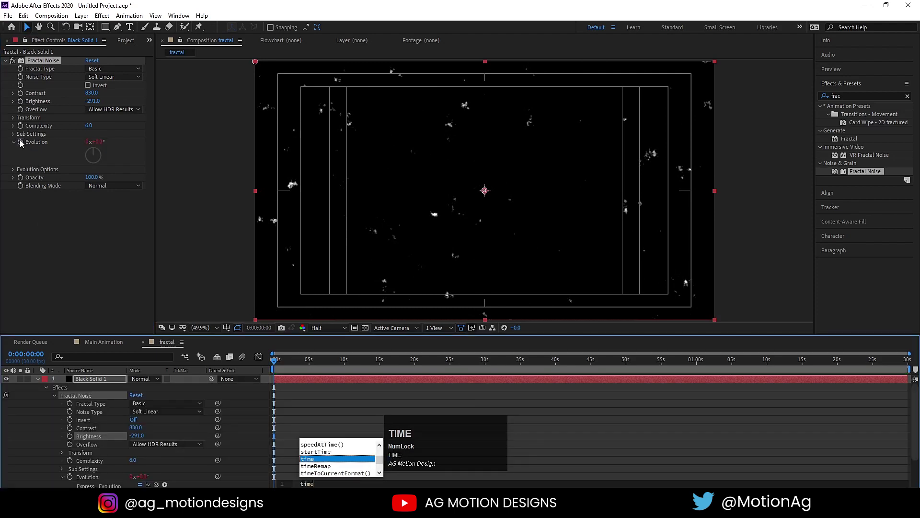
pyautogui.write('*')
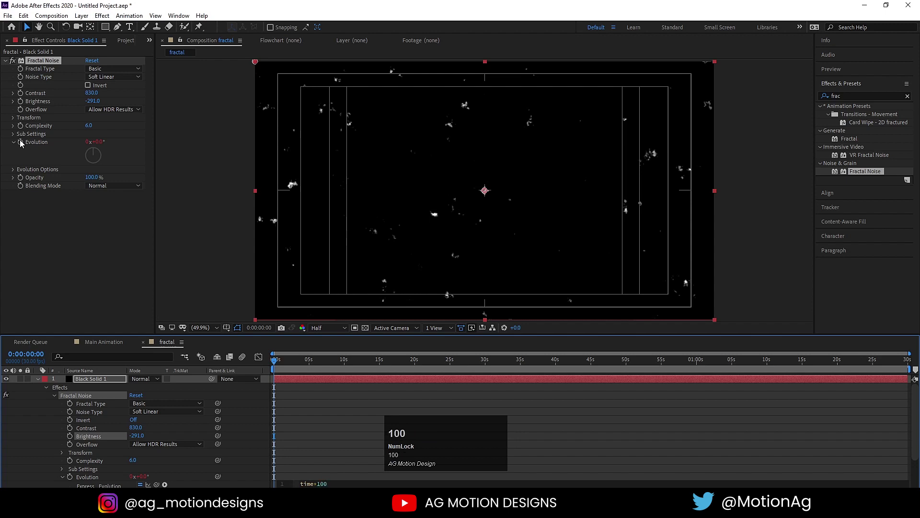
pyautogui.click(310, 406)
pyautogui.press('space')
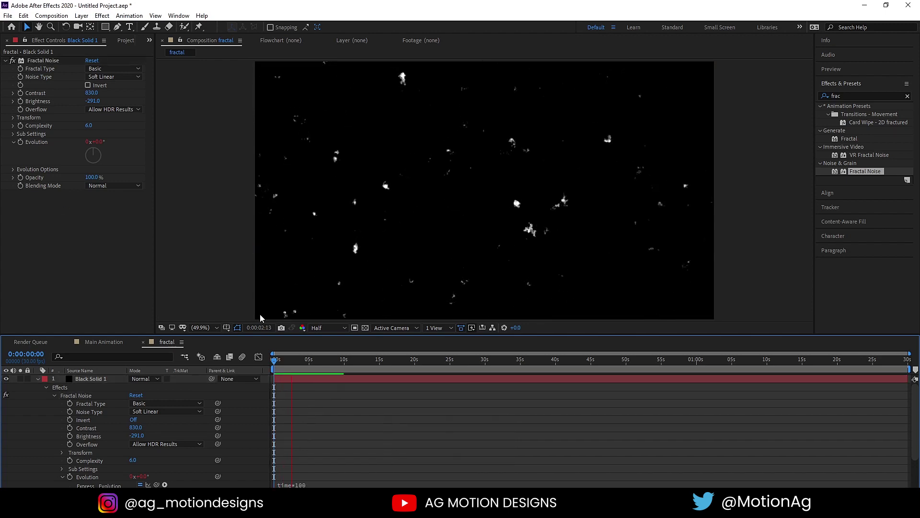
pyautogui.press('space')
pyautogui.press('u')
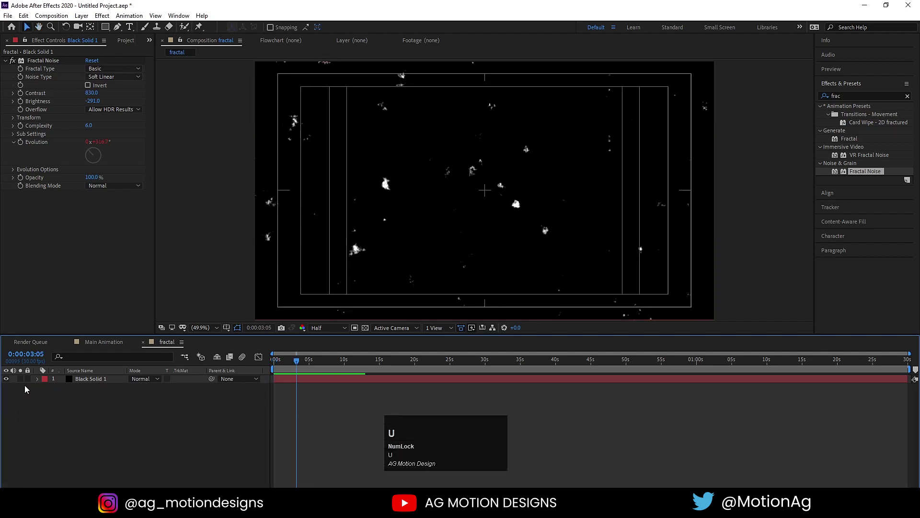
# Step: Place the fractal composition in Main Animation directly above the bg layer and preview it from 0:00:00:00
pyautogui.click(96, 342)
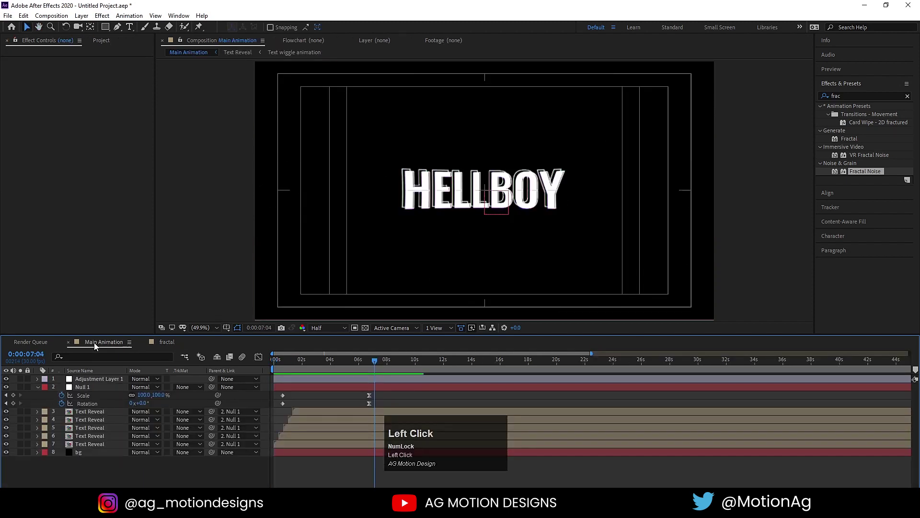
pyautogui.hotkey('ctrl', '0')
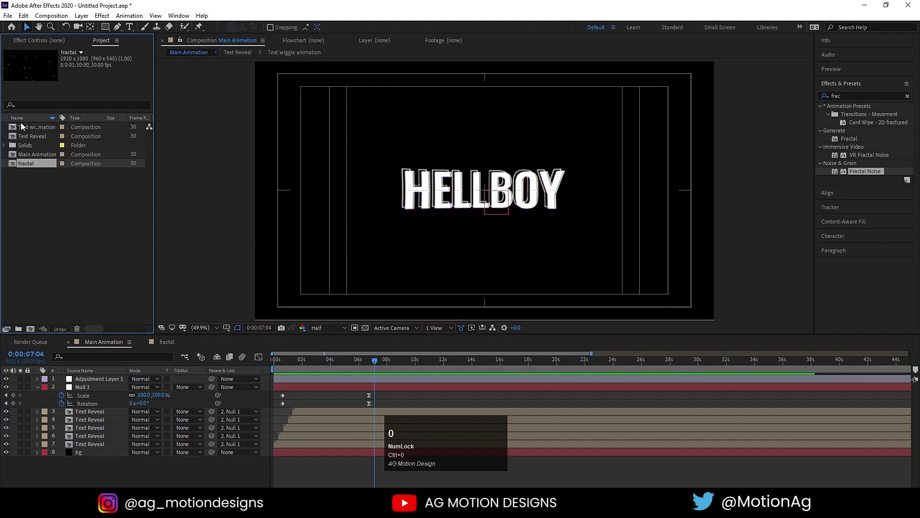
pyautogui.moveTo(85, 280); pyautogui.dragTo(132, 445)
pyautogui.press('space')
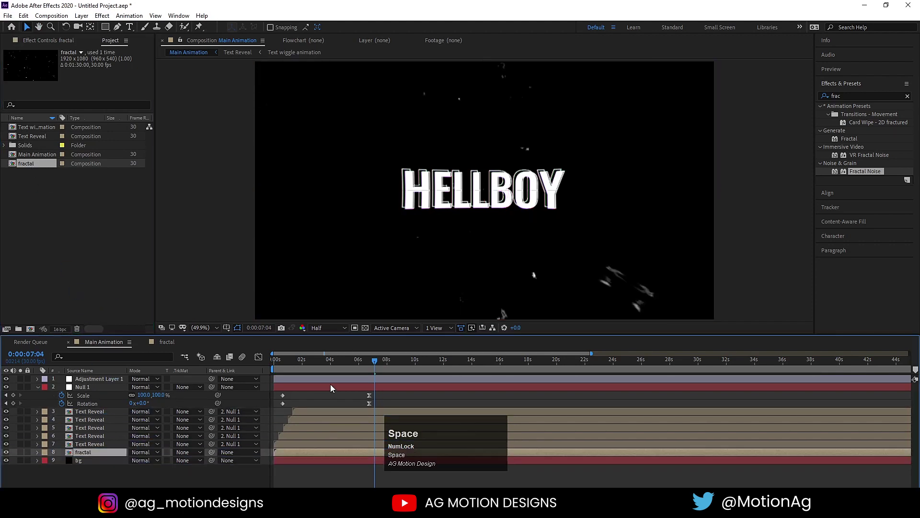
pyautogui.press('space')
pyautogui.click(274, 360)
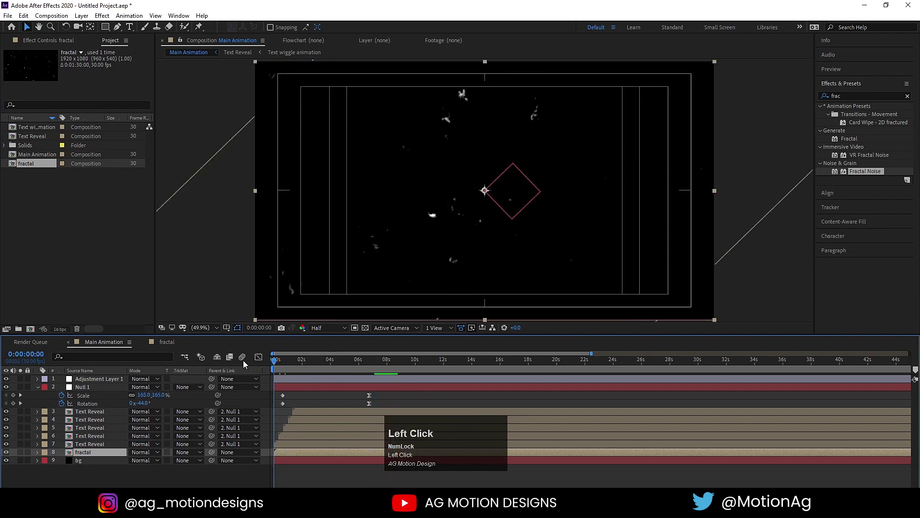
pyautogui.press('space')
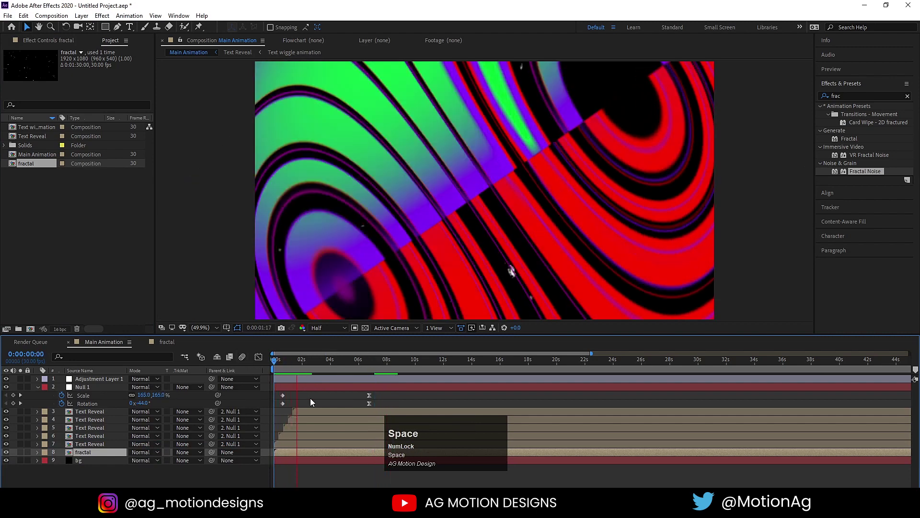
# Step: Parent the fractal layer to Null 1 at 0:00:06:22 and preview the animation from the start
pyautogui.click(364, 367)
pyautogui.press('k')
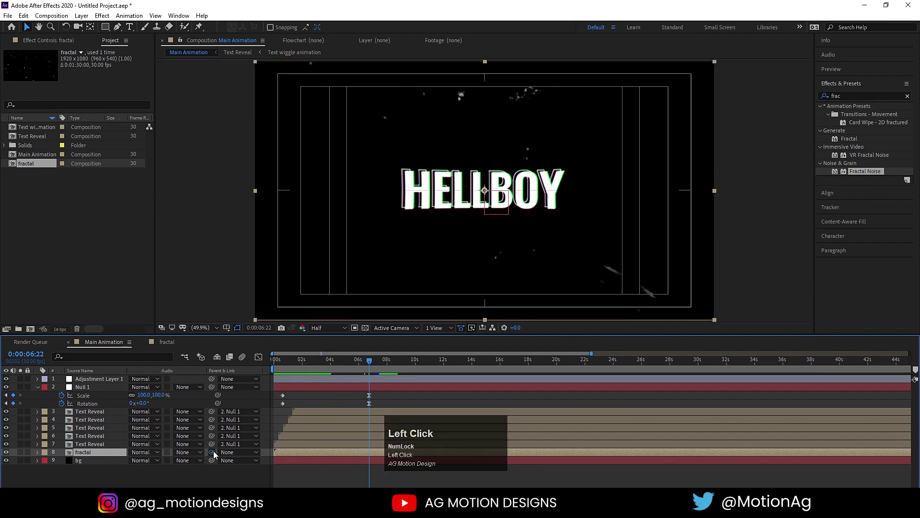
pyautogui.moveTo(214, 455); pyautogui.dragTo(78, 388)
pyautogui.moveTo(338, 365); pyautogui.dragTo(273, 363)
pyautogui.press('space')
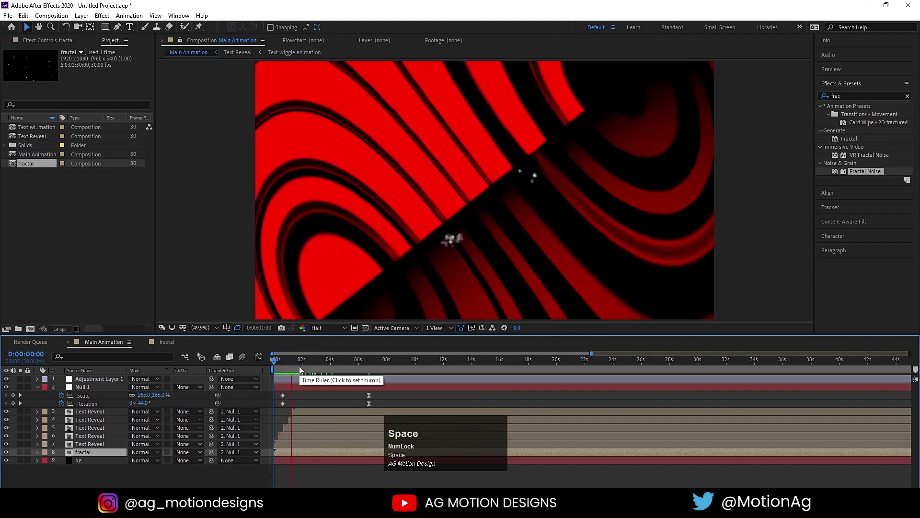
# Step: Move the null's first Scale and Rotation keyframes to 0:00:00:00 and preview the animation
pyautogui.click(282, 395)
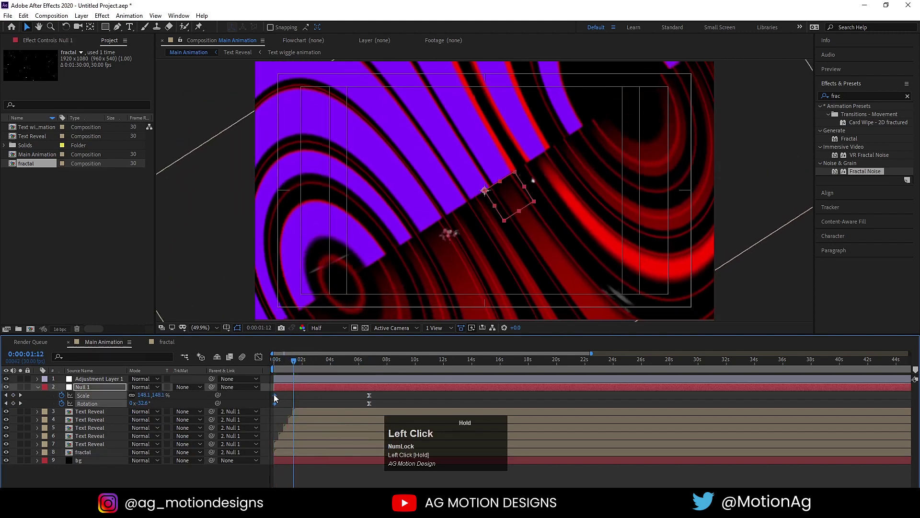
pyautogui.press('space')
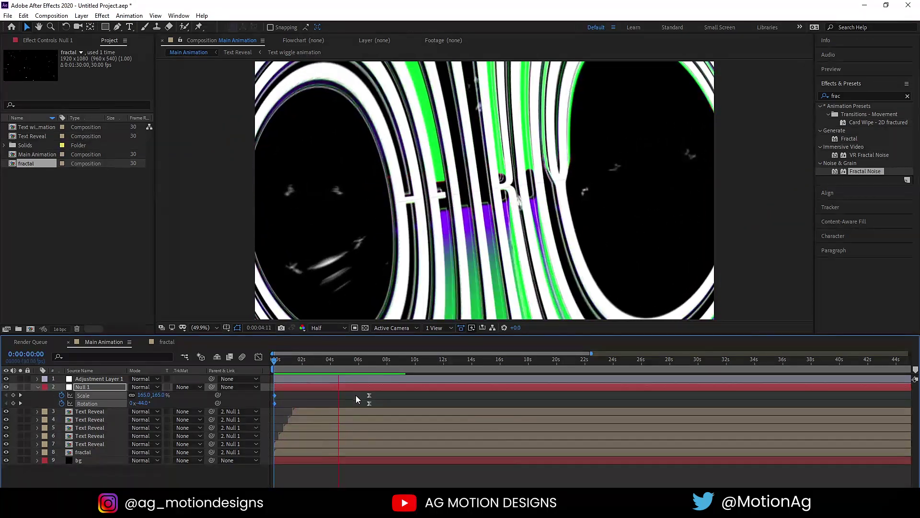
pyautogui.press('space')
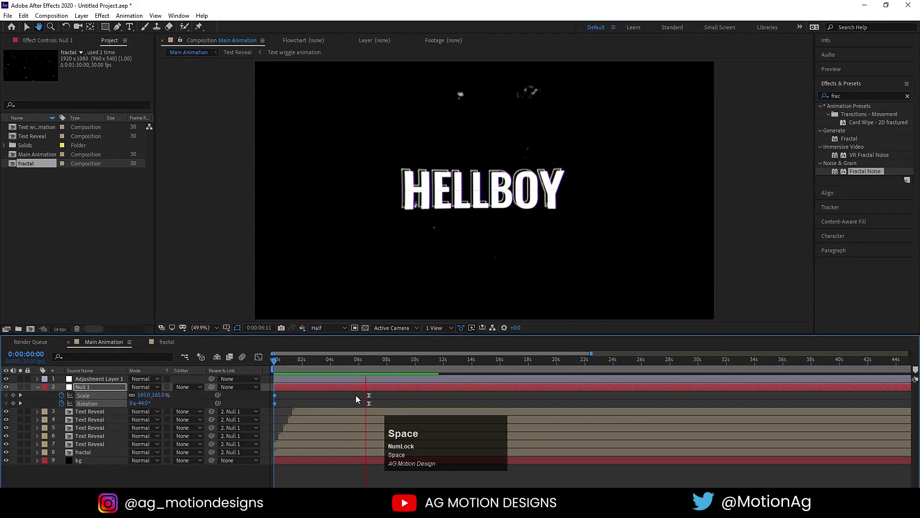
# Step: Set the Fractal Noise Brightness to -230 in the fractal composition and preview the result in Main Animation
pyautogui.click(168, 341)
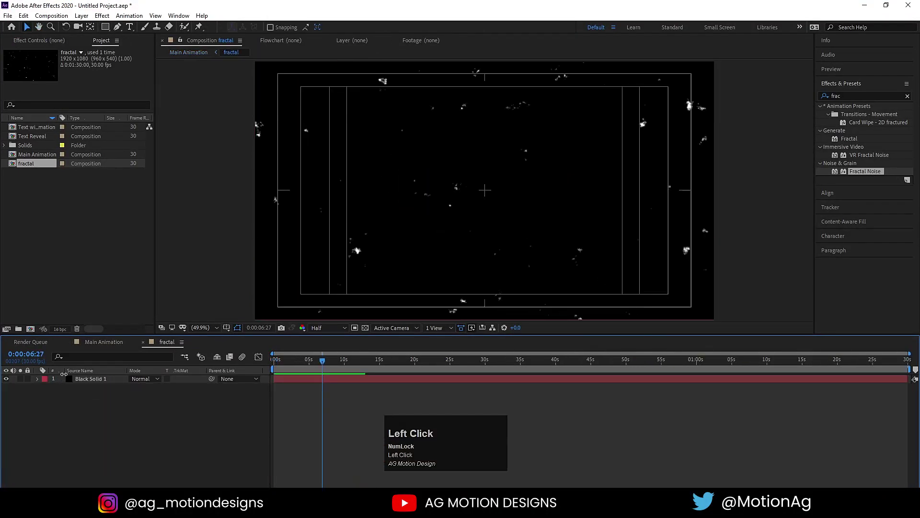
pyautogui.click(91, 380)
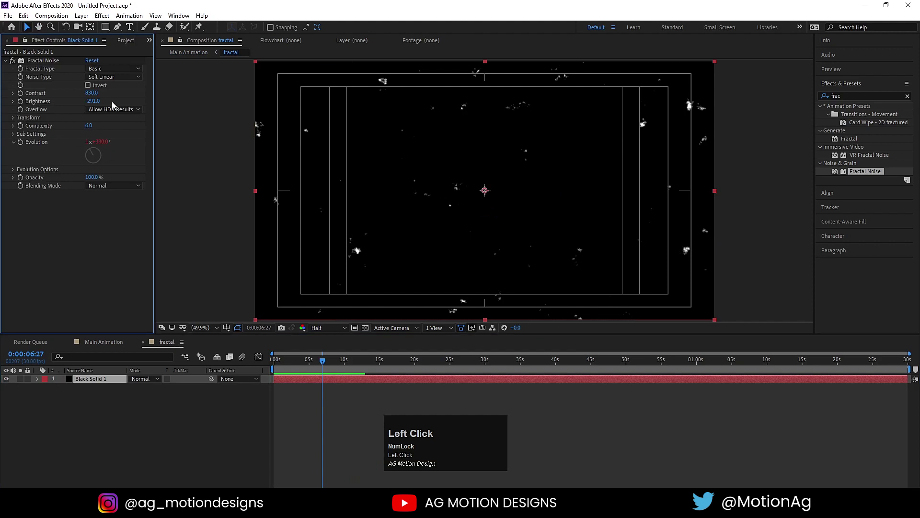
pyautogui.moveTo(93, 100); pyautogui.dragTo(120, 99)
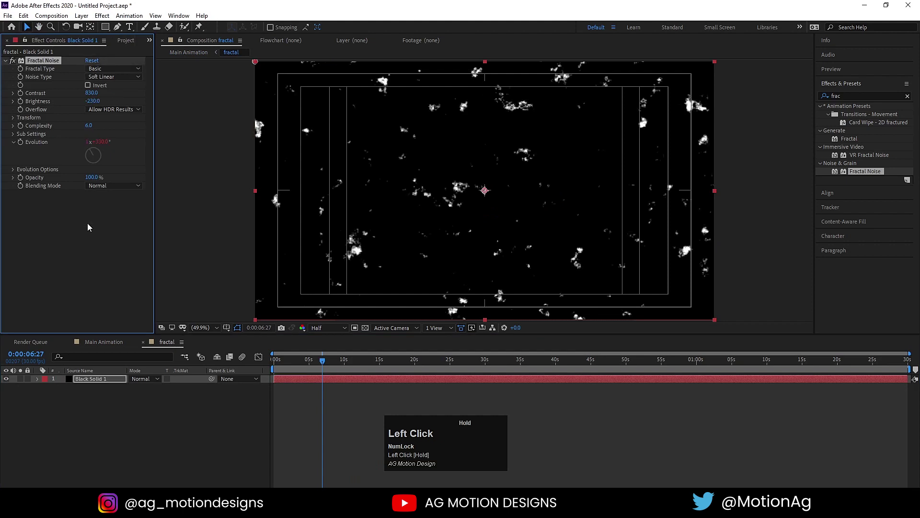
pyautogui.click(103, 341)
pyautogui.press('space')
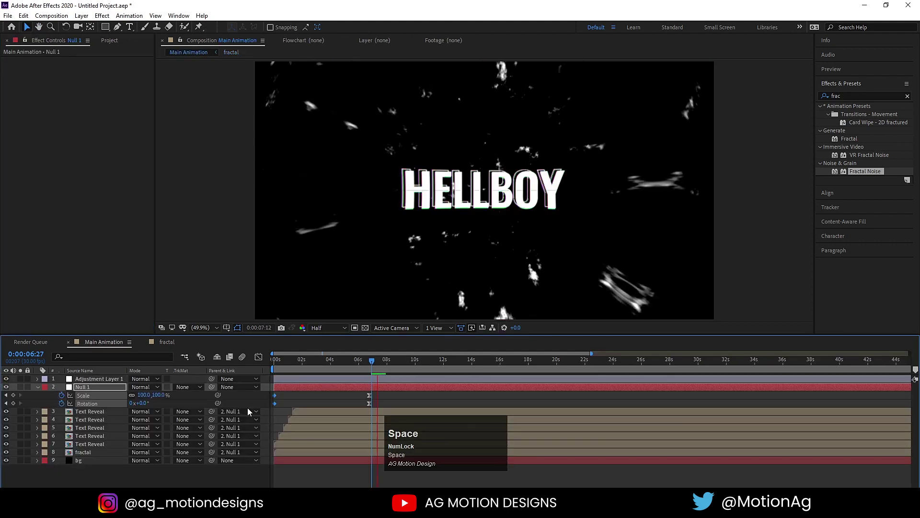
pyautogui.press('space')
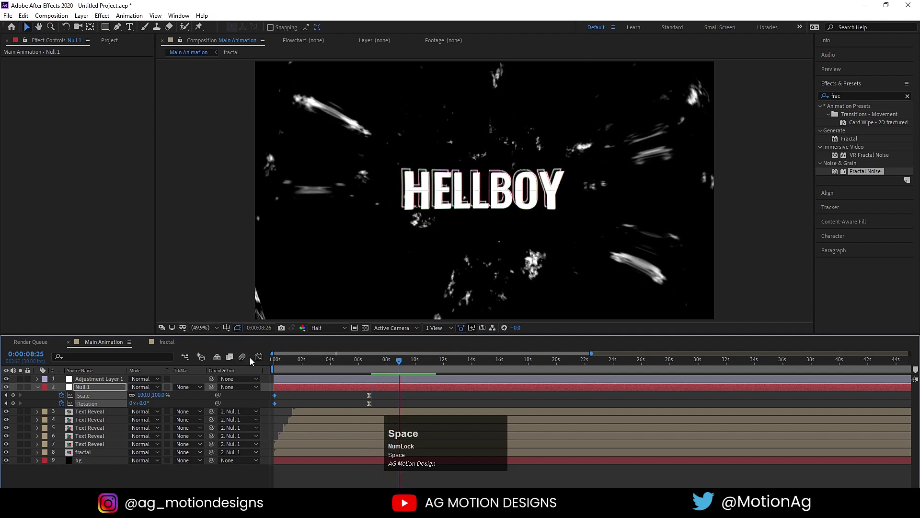
# Step: Add the expression wiggle(3,3) to Null 1's Position and preview the animation from 0:00:00:00
pyautogui.click(76, 389)
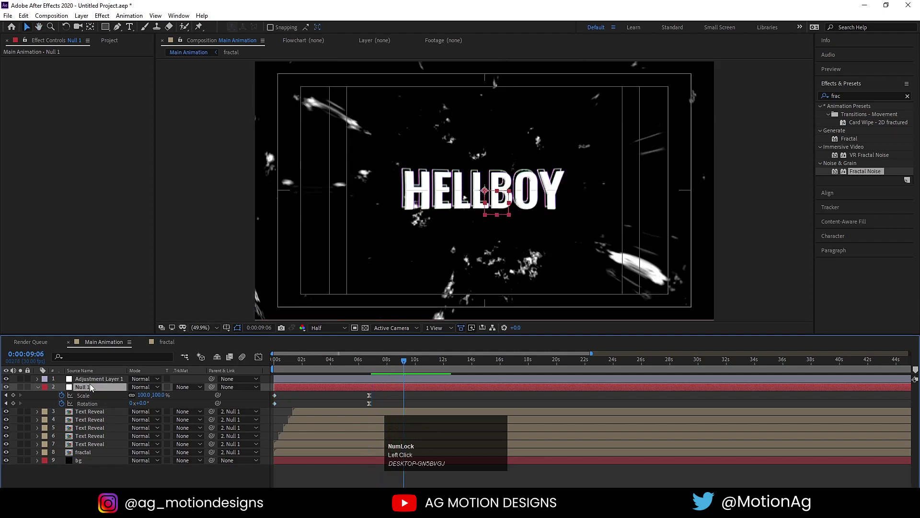
pyautogui.press('p')
pyautogui.keyDown('alt'); pyautogui.click(61, 395); pyautogui.keyUp('alt')
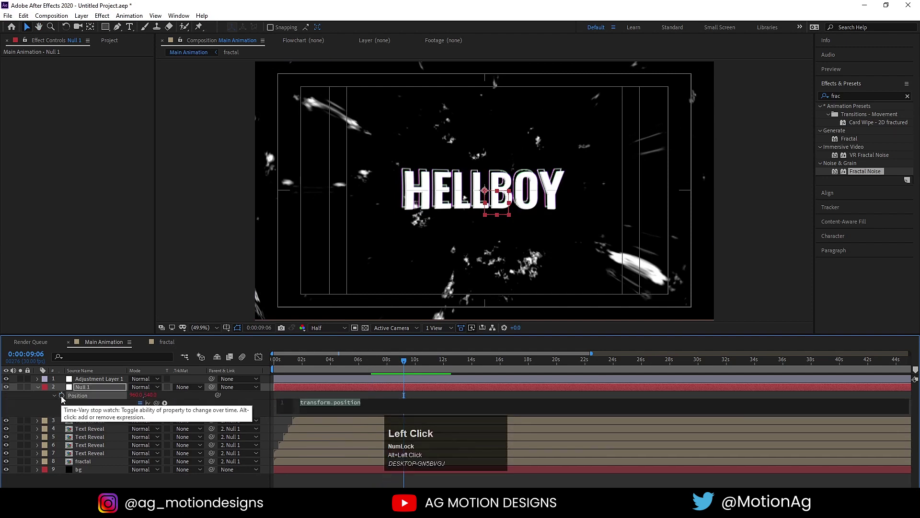
pyautogui.write('wi')
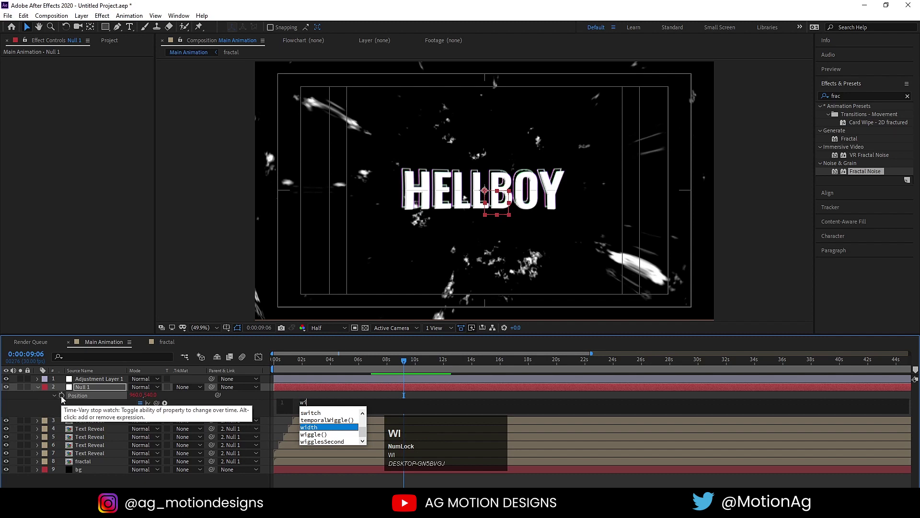
pyautogui.press('Return')
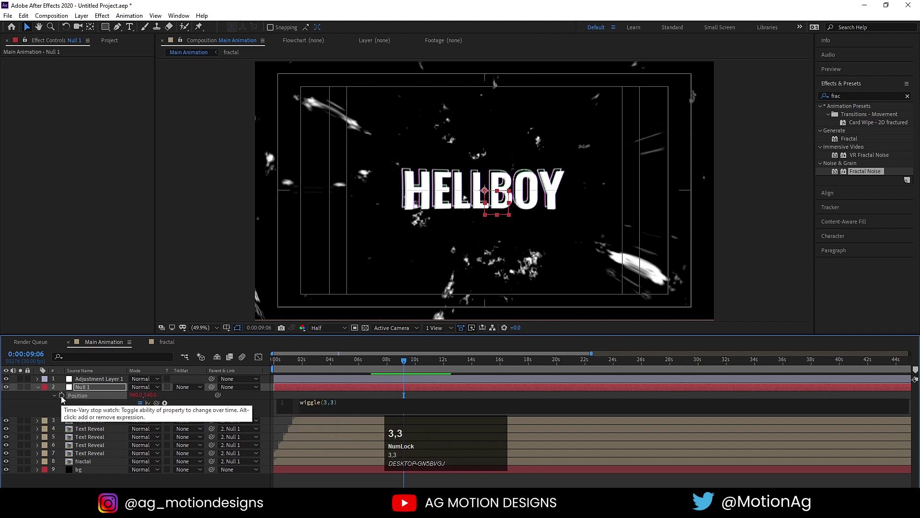
pyautogui.click(288, 391)
pyautogui.moveTo(286, 361); pyautogui.dragTo(262, 358)
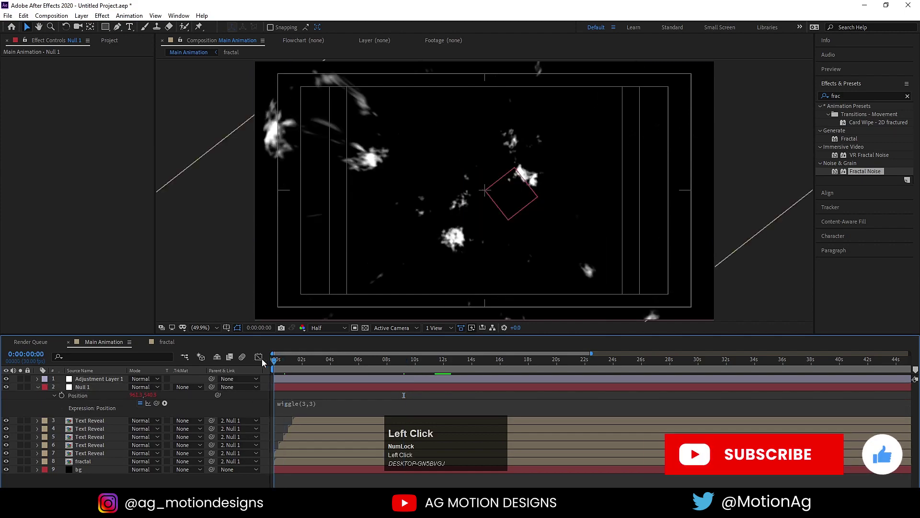
pyautogui.press('space')
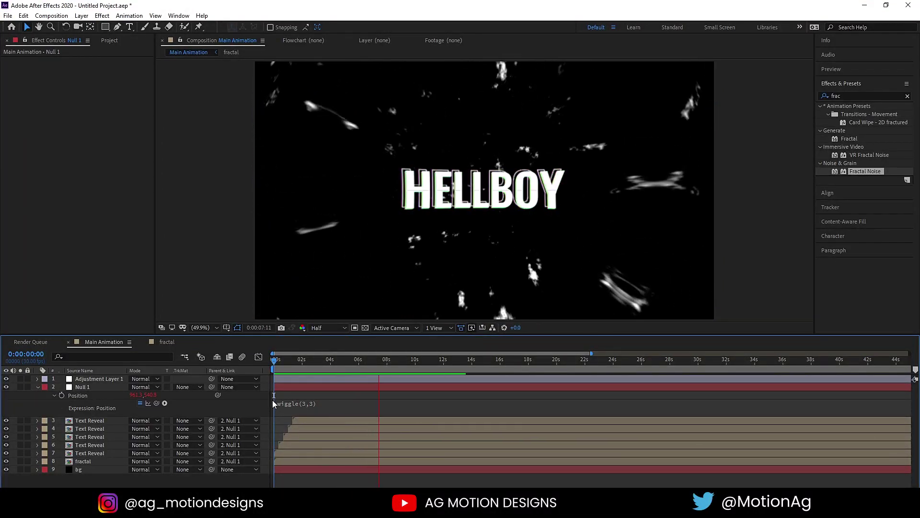
# Step: End the Main Animation work area at 0:00:08:26 and play the finished title animation
pyautogui.press('space')
pyautogui.press('n')
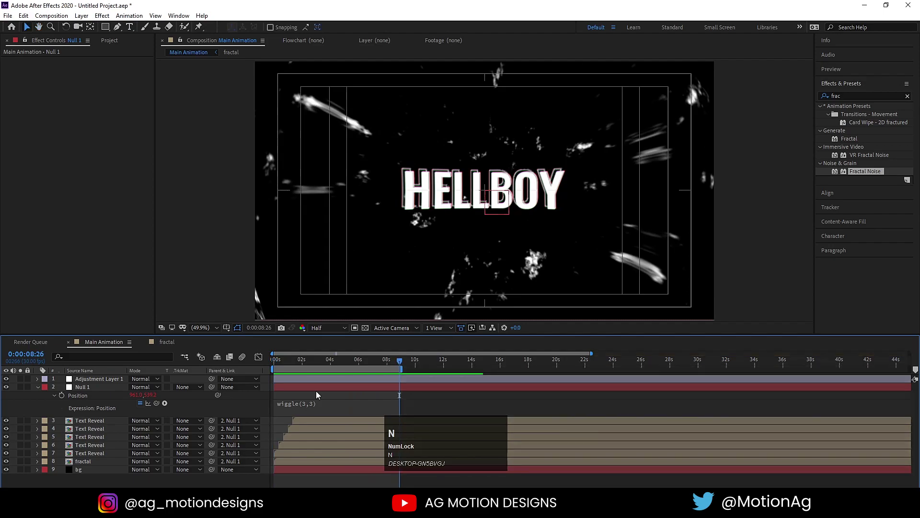
pyautogui.press('space')
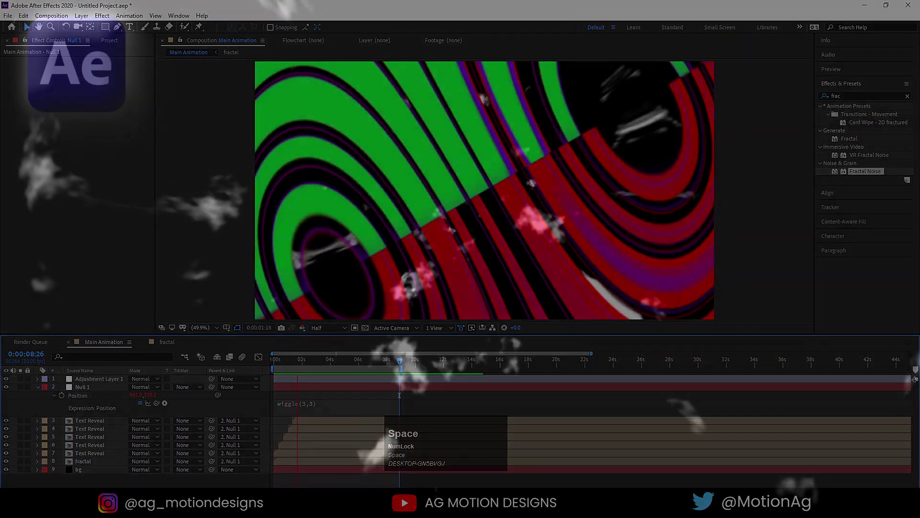